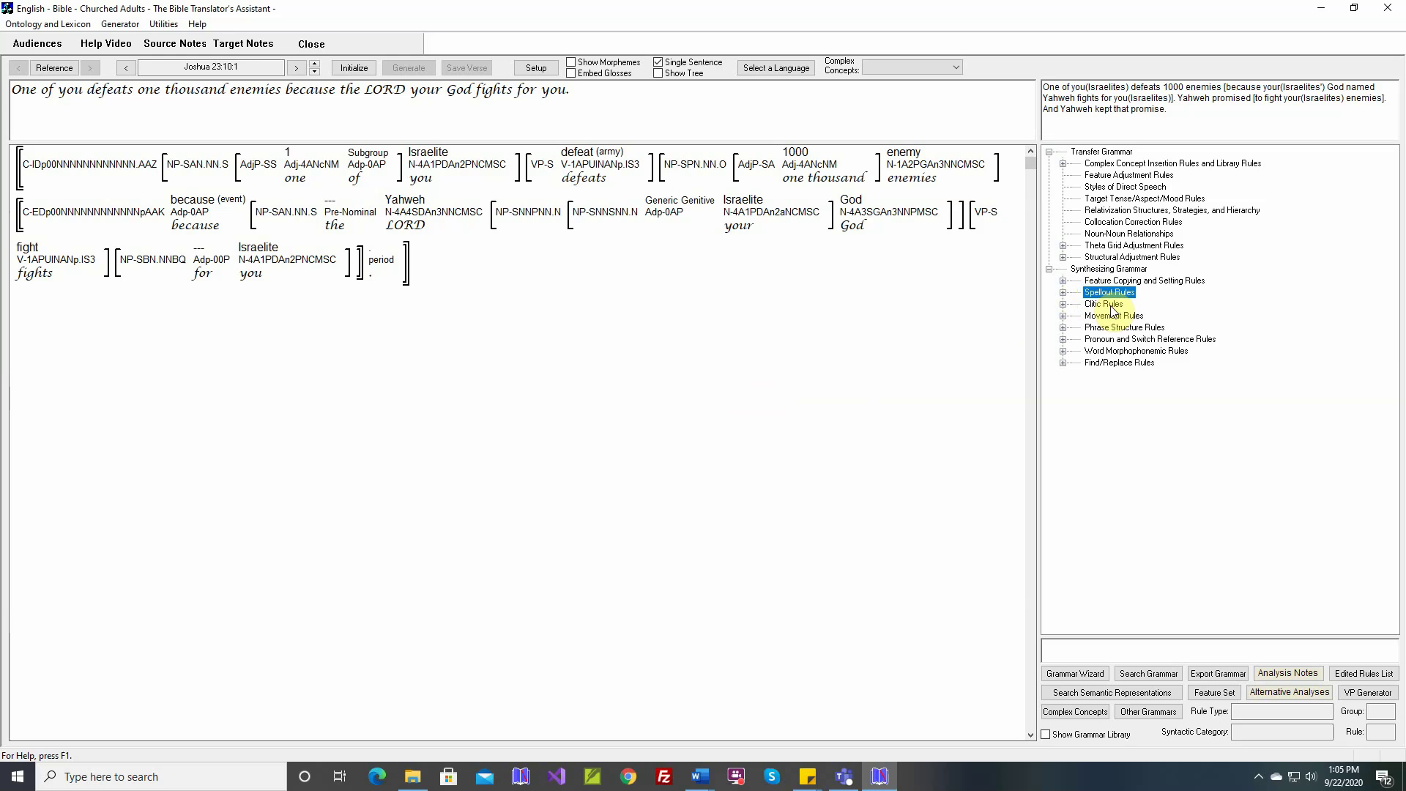
# Add a group named xyz to the noun spellout rules and view a blank rule for it without saving
pyautogui.click(1063, 293)
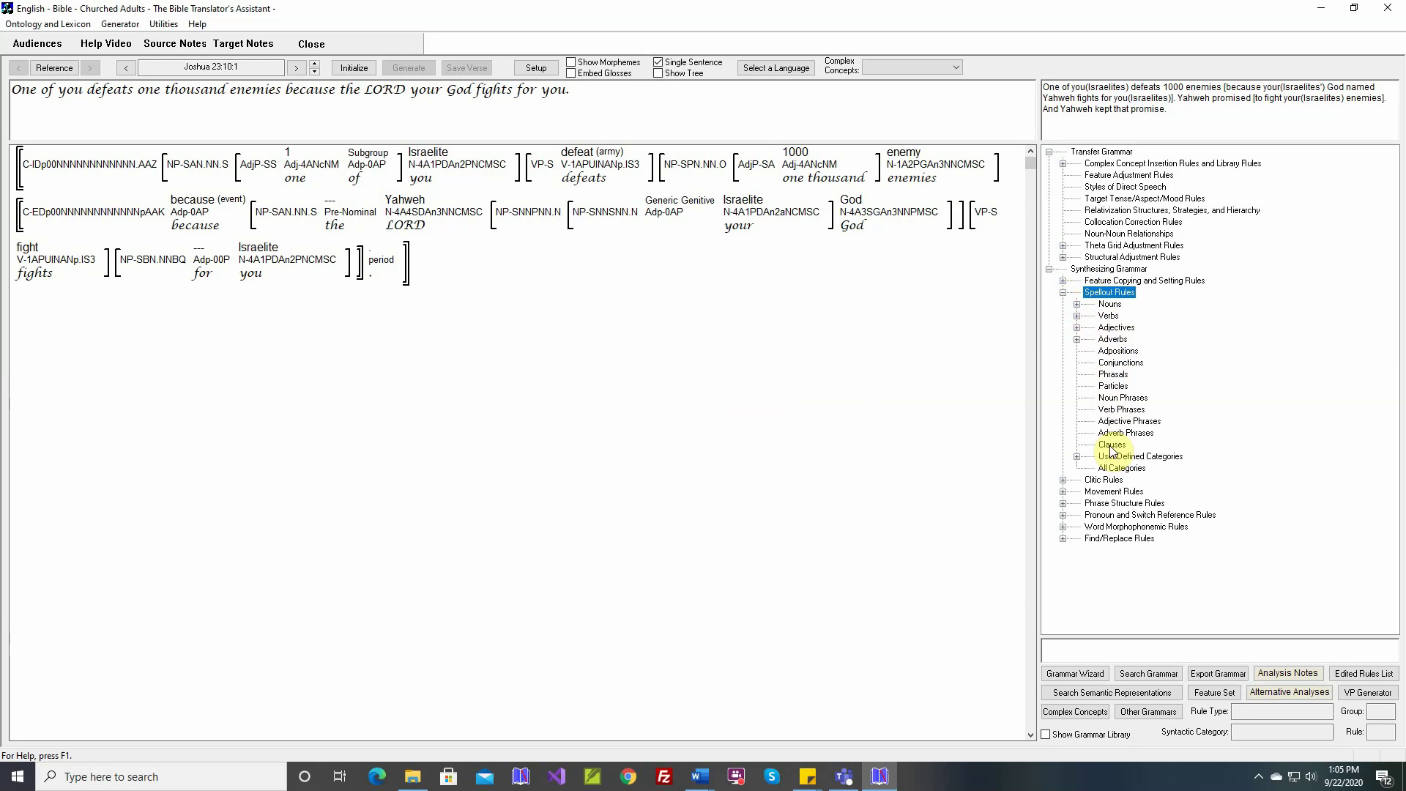
pyautogui.click(1077, 304)
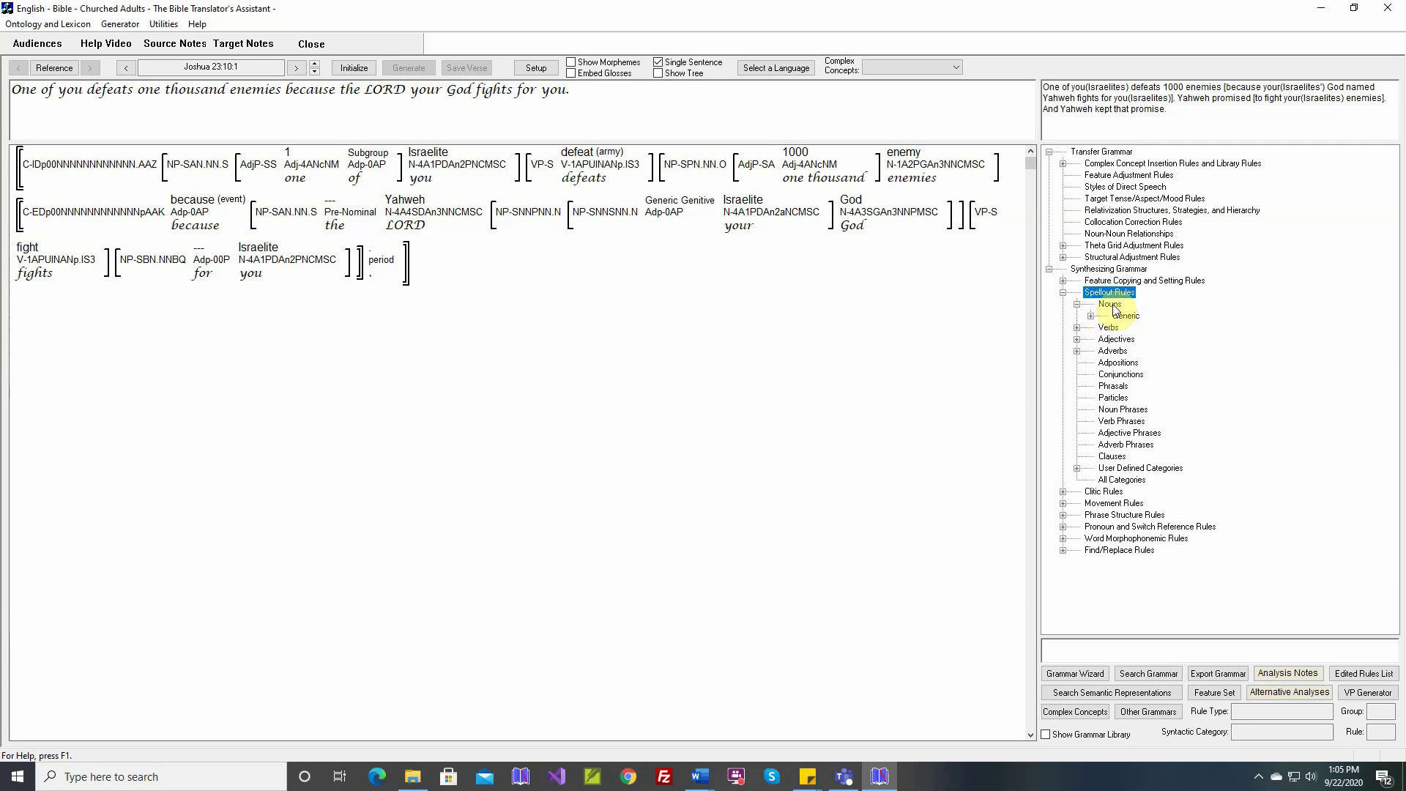
pyautogui.doubleClick(1114, 309)
pyautogui.write('xyz')
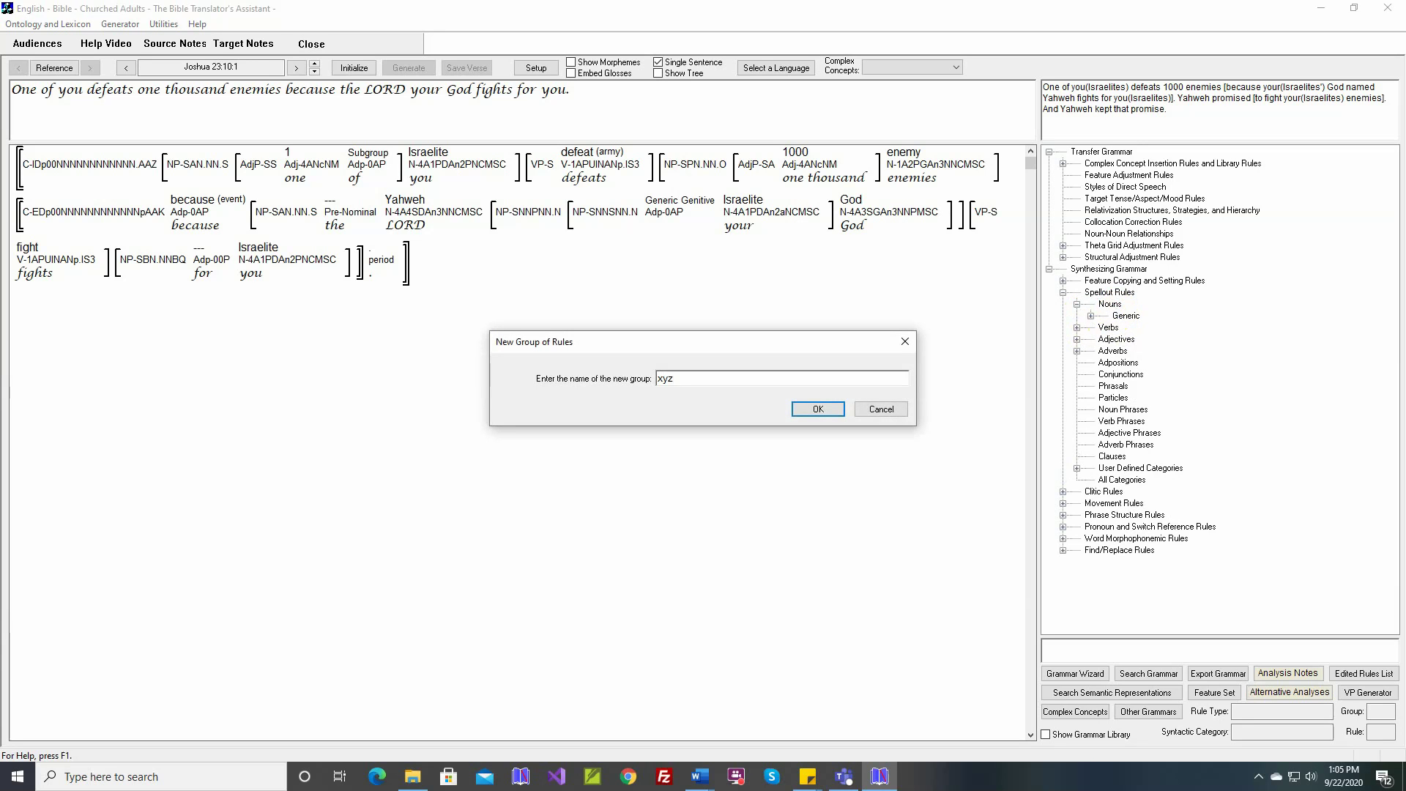
pyautogui.press('Return')
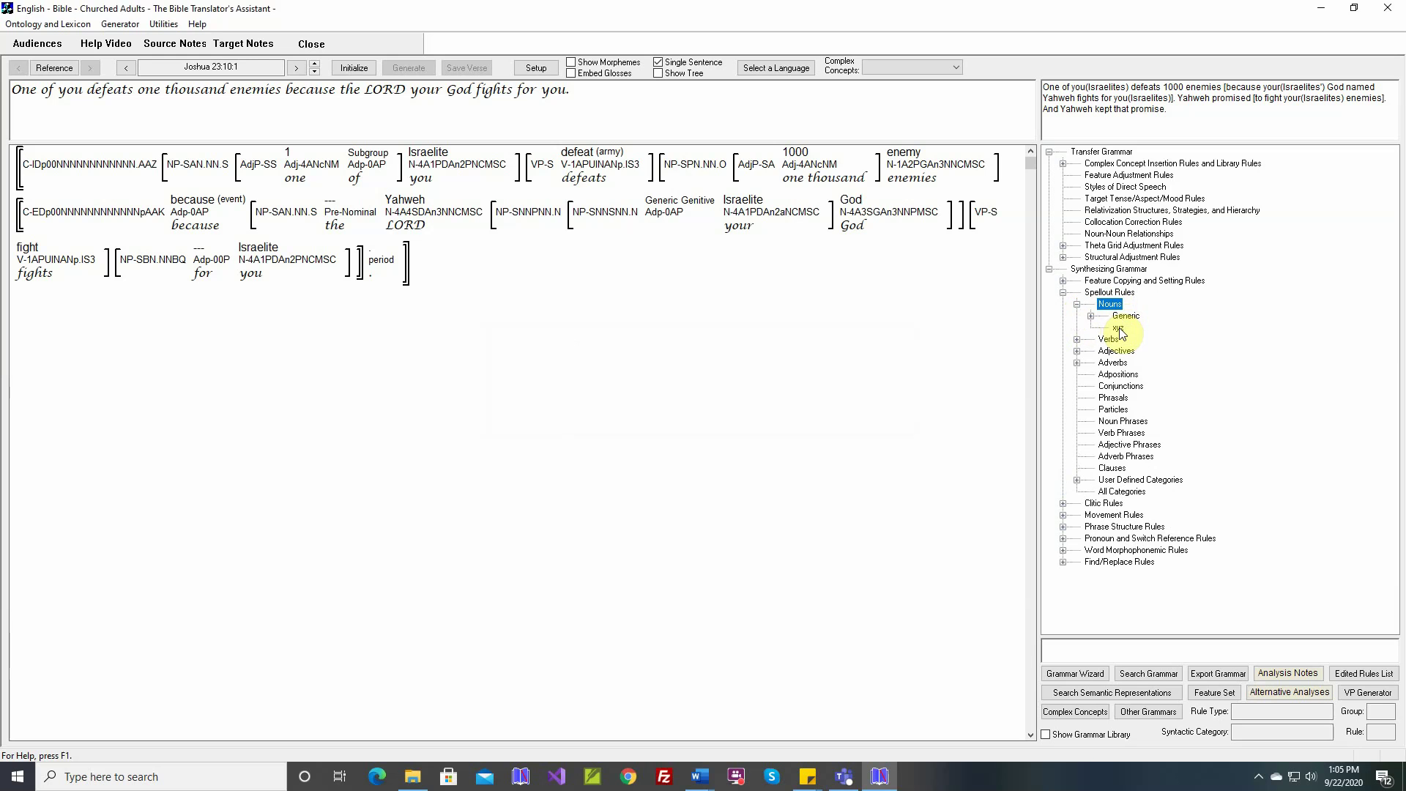
pyautogui.doubleClick(1120, 329)
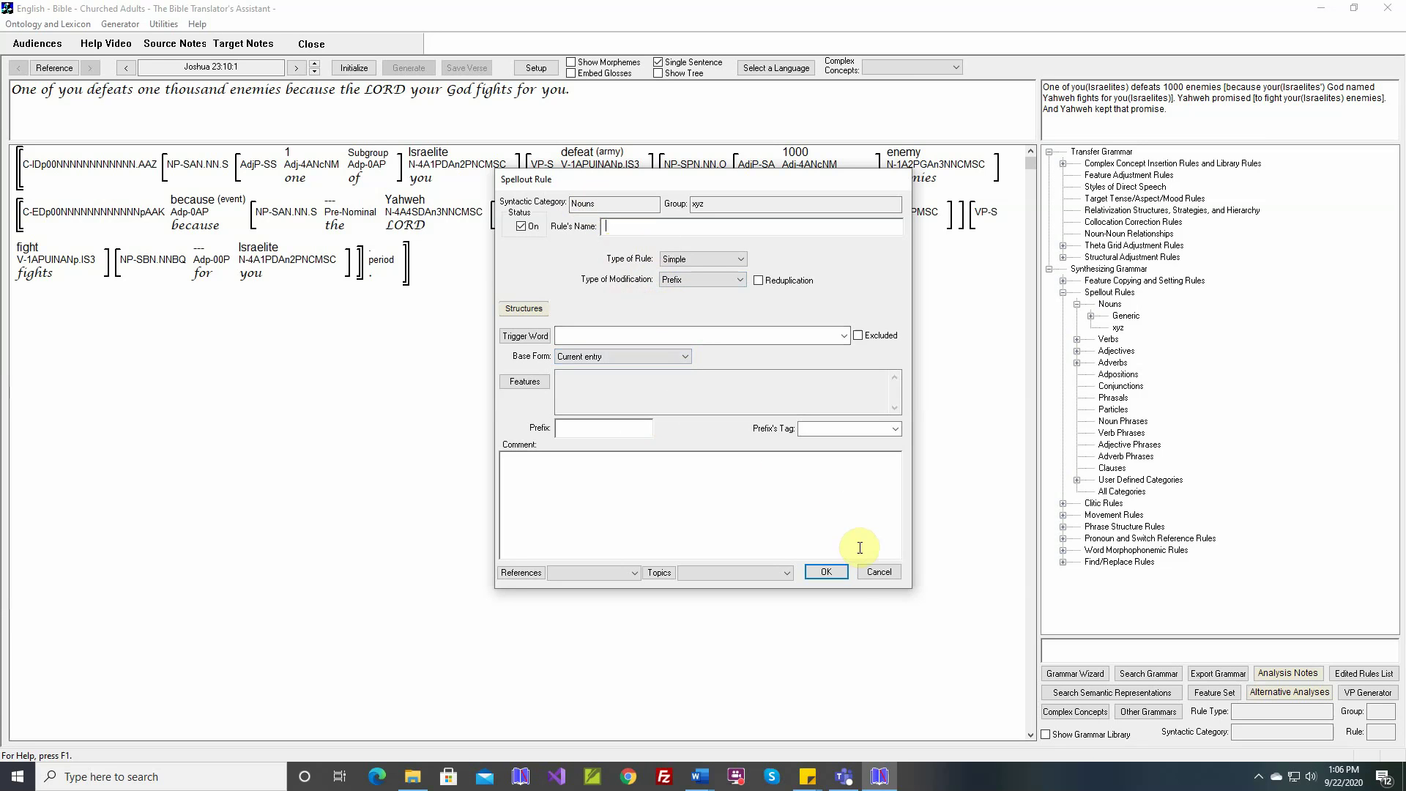
pyautogui.click(879, 572)
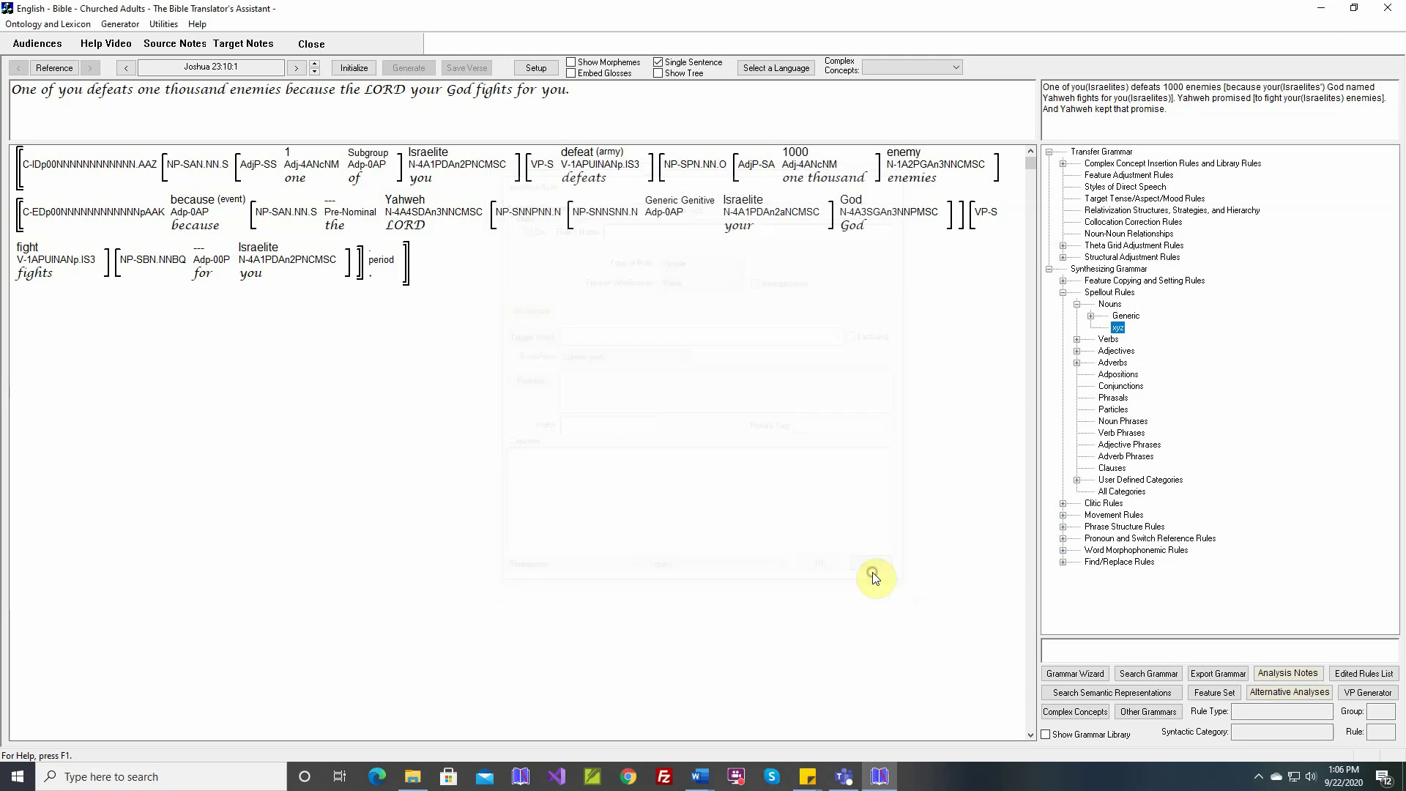
# Open the target lexicon's verb forms and display their lexical form rules
pyautogui.click(51, 24)
pyautogui.moveTo(61, 42)
pyautogui.click(129, 58)
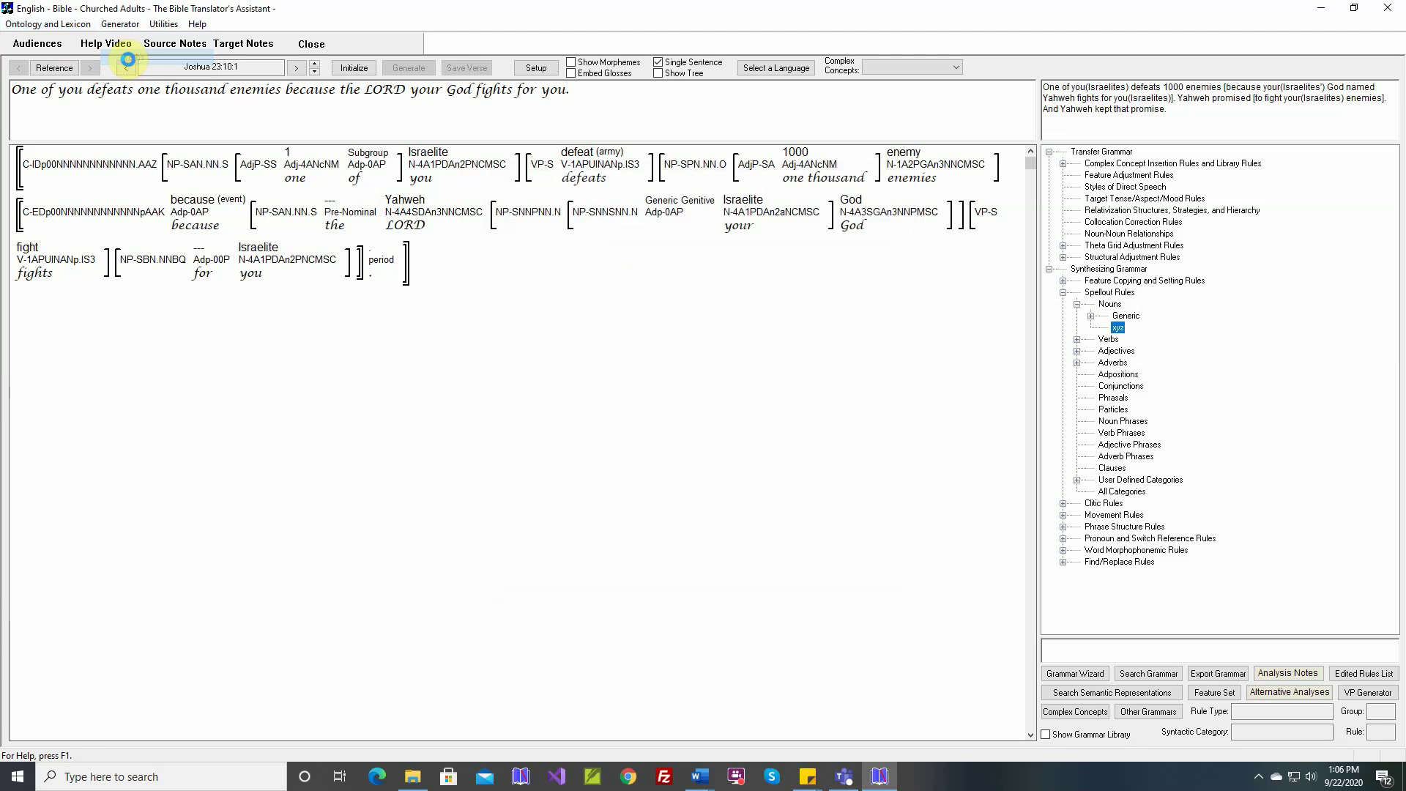
pyautogui.click(462, 76)
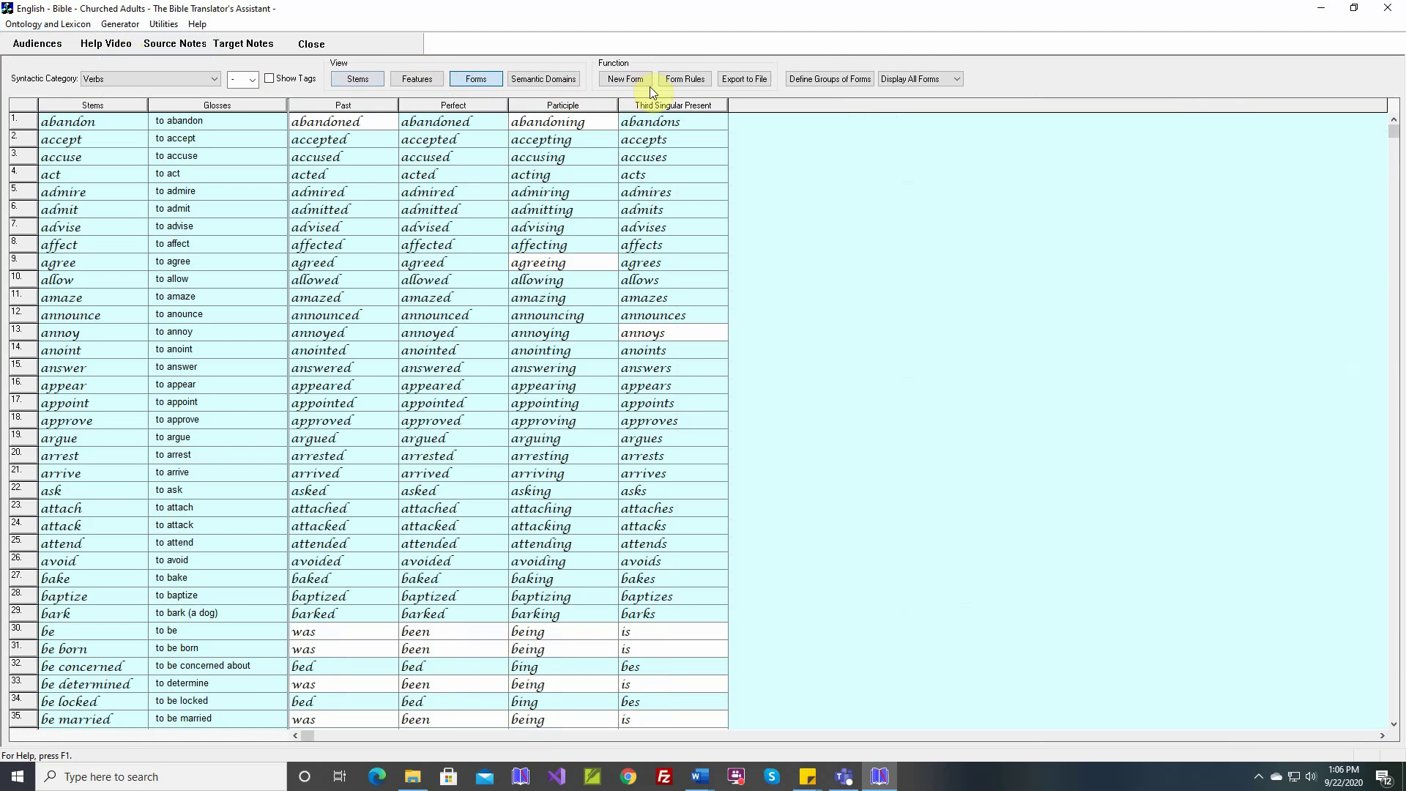
pyautogui.click(674, 81)
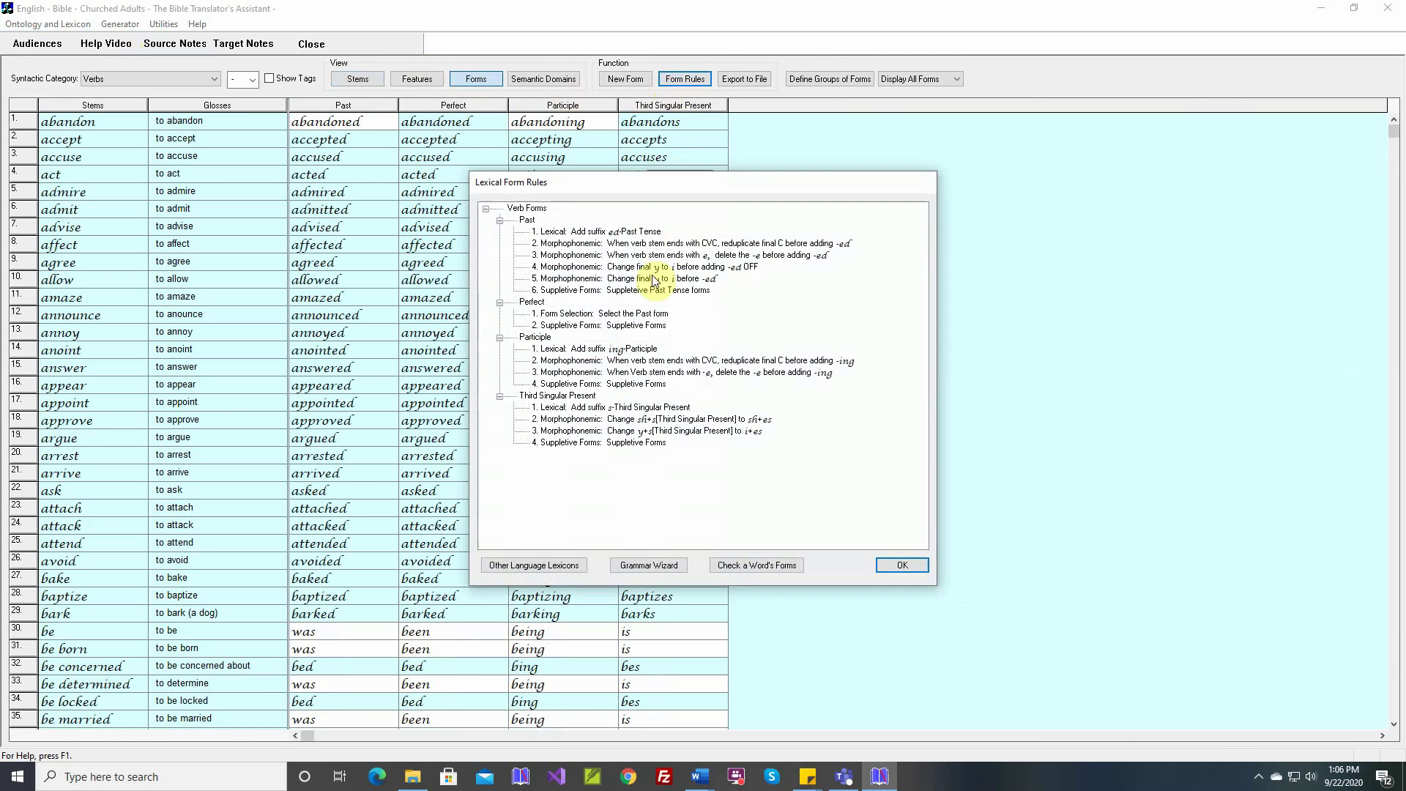
# Review the rule types offered for a new Participle lexical spellout rule, discard it, and close the form rules
pyautogui.doubleClick(548, 337)
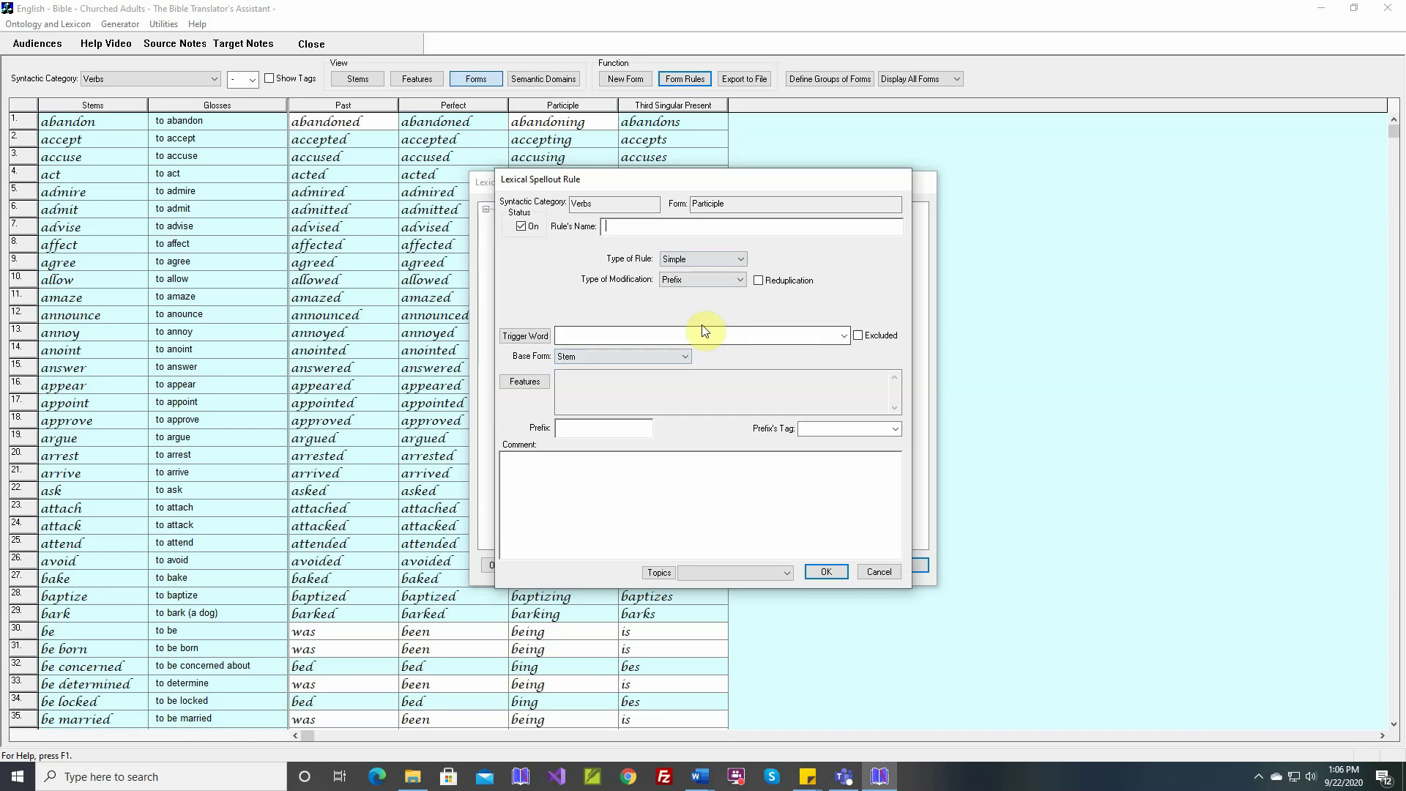
pyautogui.click(740, 260)
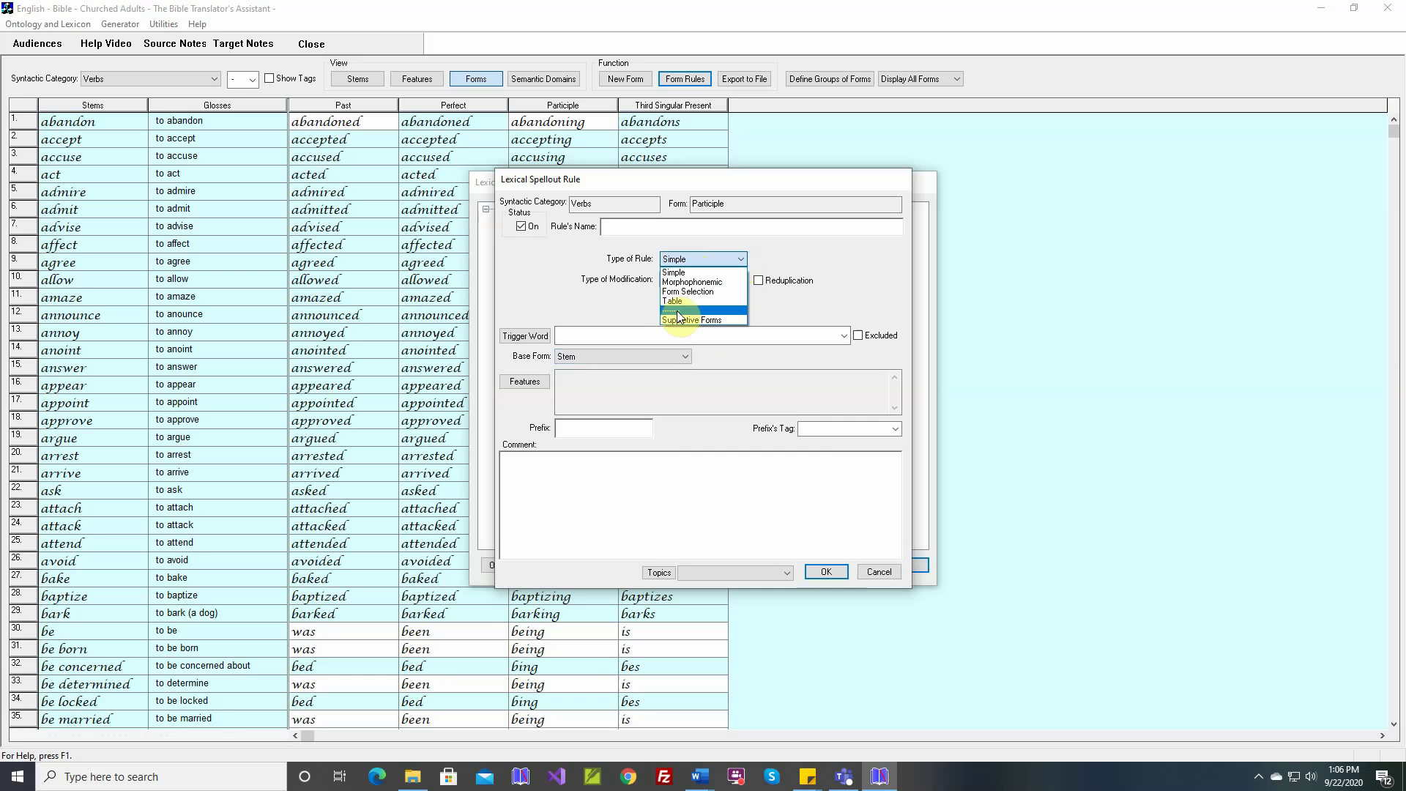
pyautogui.click(873, 574)
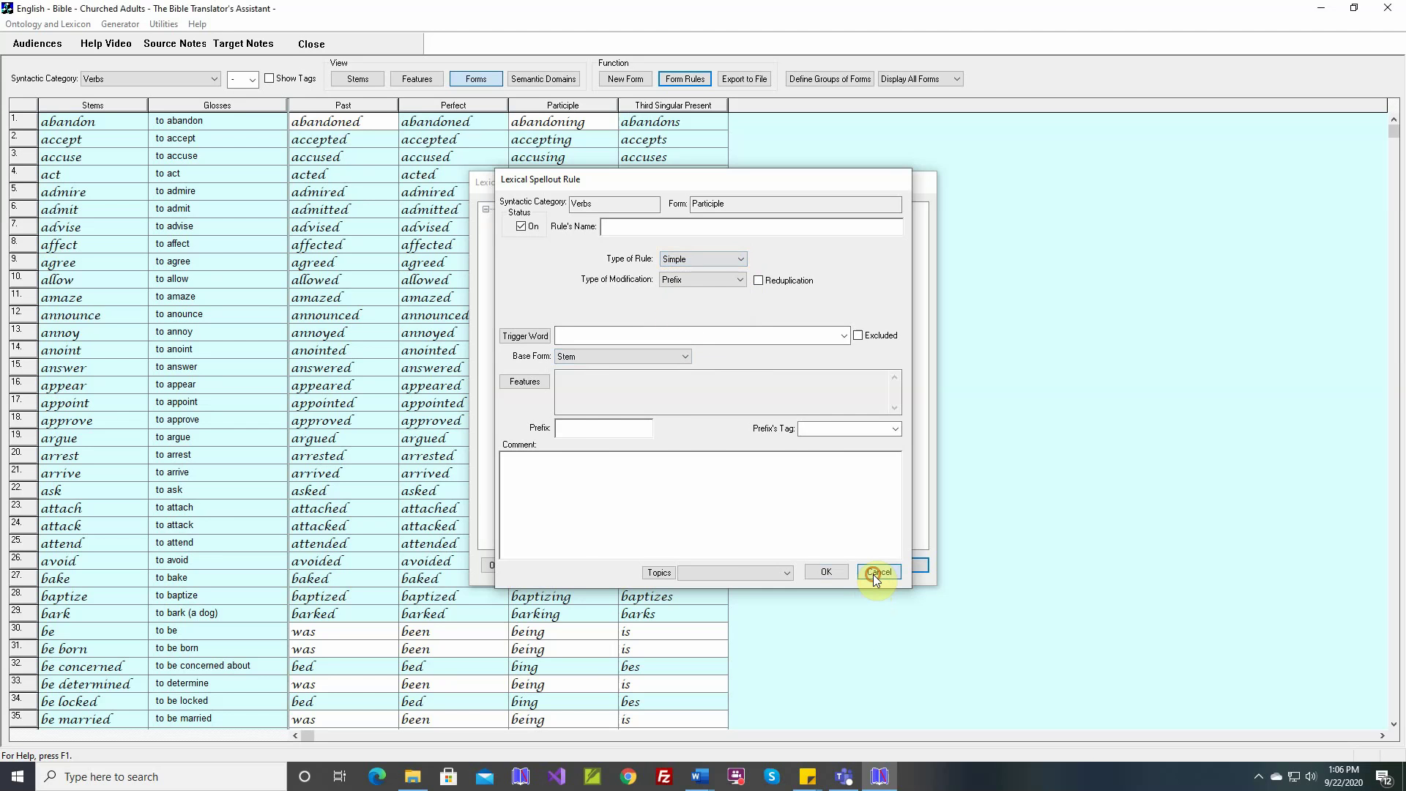
pyautogui.click(873, 575)
pyautogui.click(892, 568)
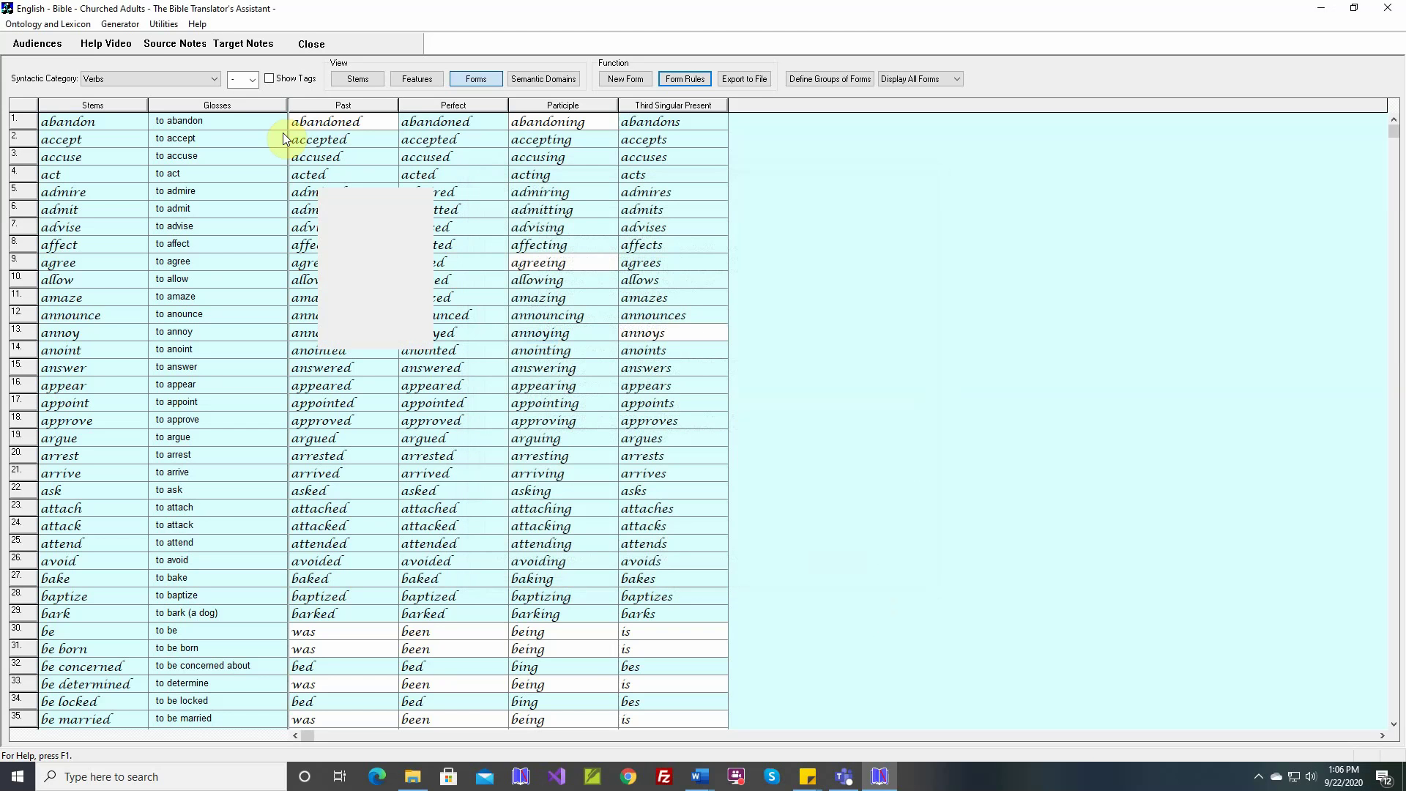
# Return to the generator's grammar and open a blank spellout rule in the Generic group of Verbs
pyautogui.click(119, 24)
pyautogui.click(130, 42)
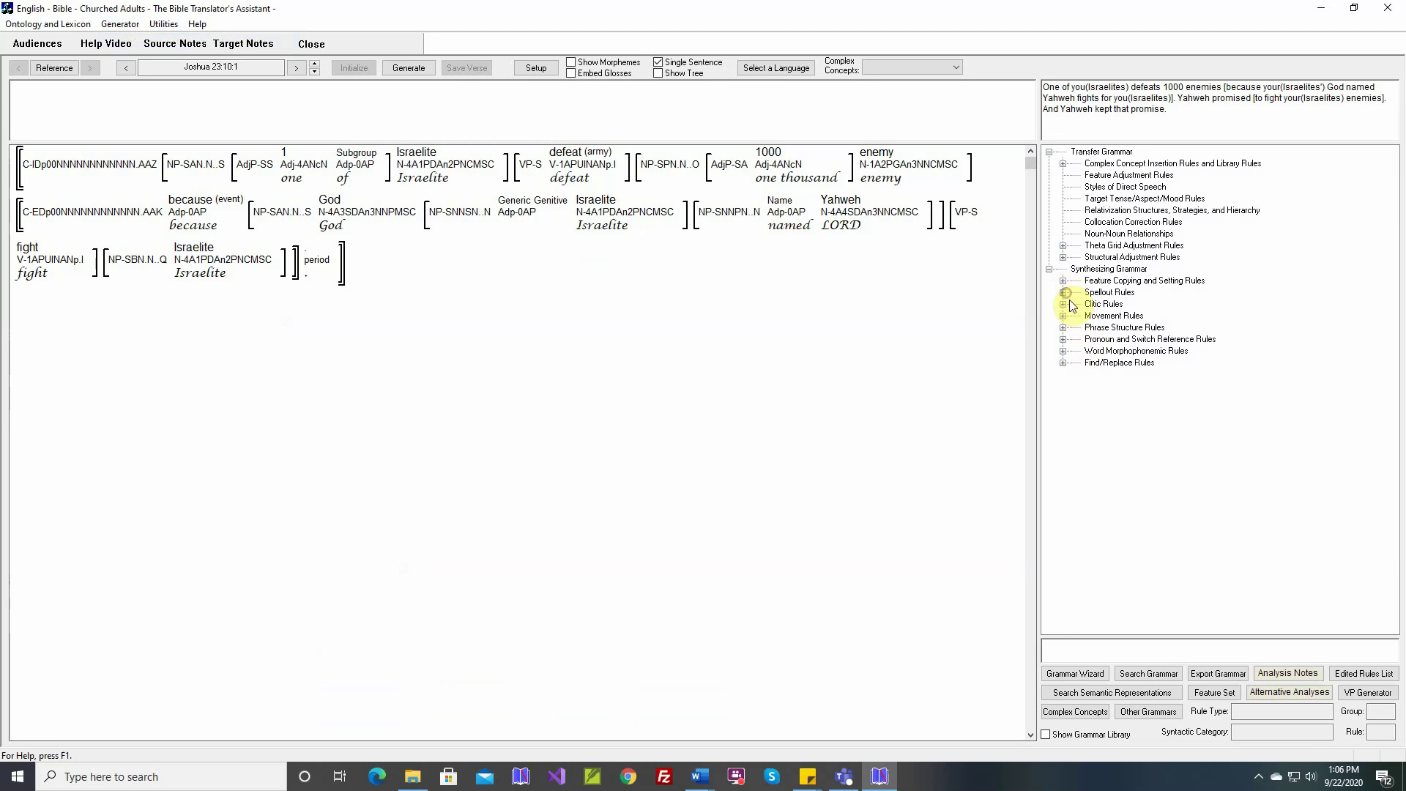
pyautogui.click(1063, 292)
pyautogui.click(1077, 315)
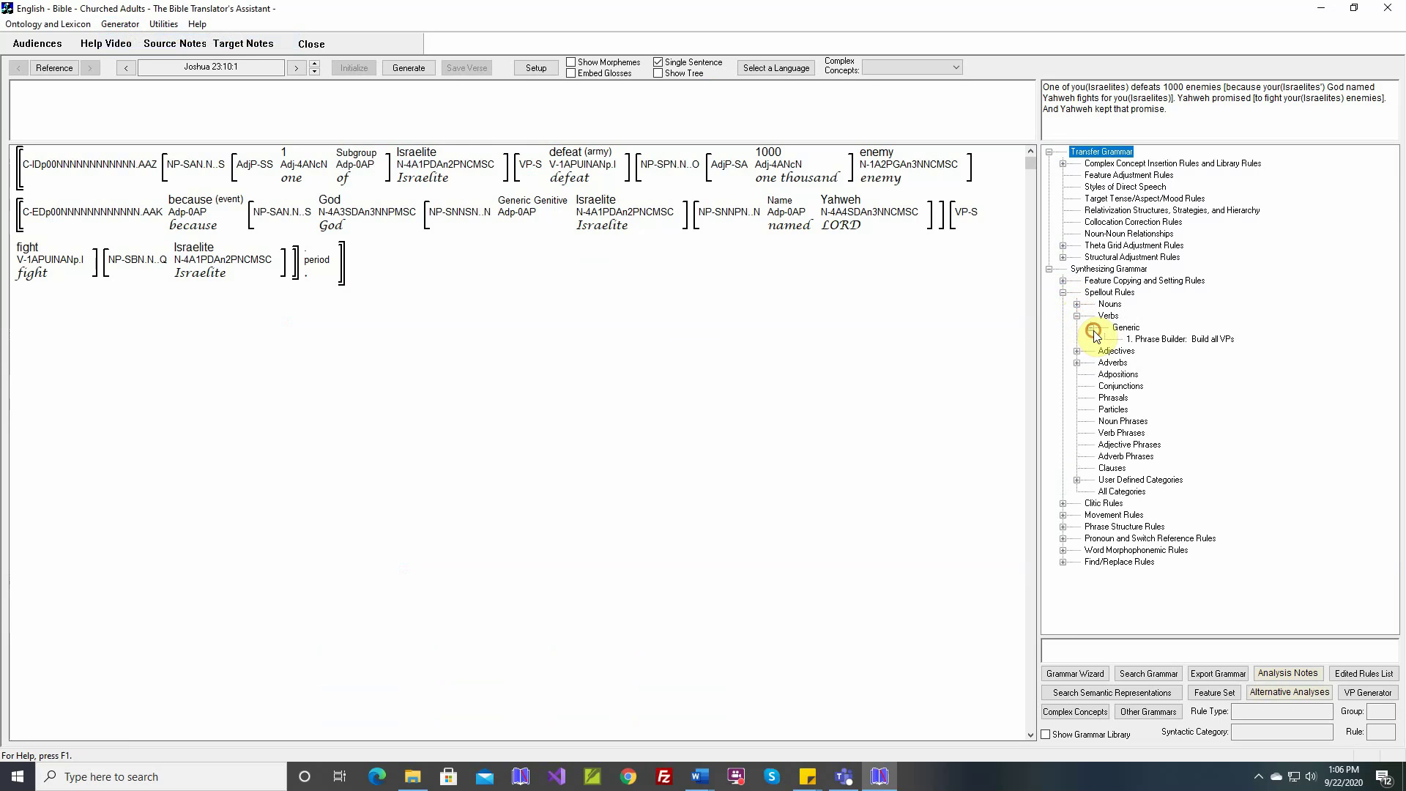
pyautogui.click(1128, 328)
pyautogui.doubleClick(1128, 329)
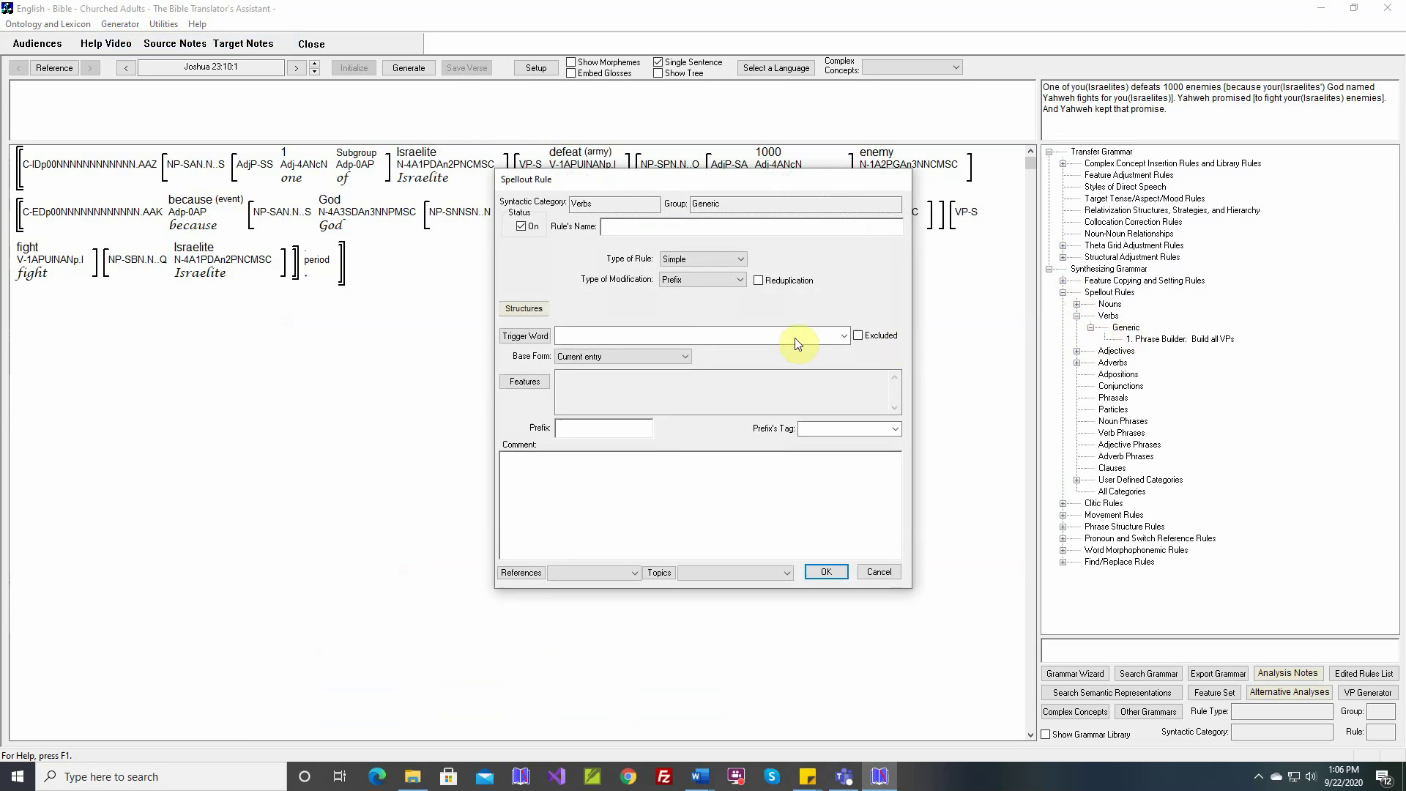
# Review the available rule types and the modification types of a Simple rule, keeping Simple and Prefix
pyautogui.click(703, 260)
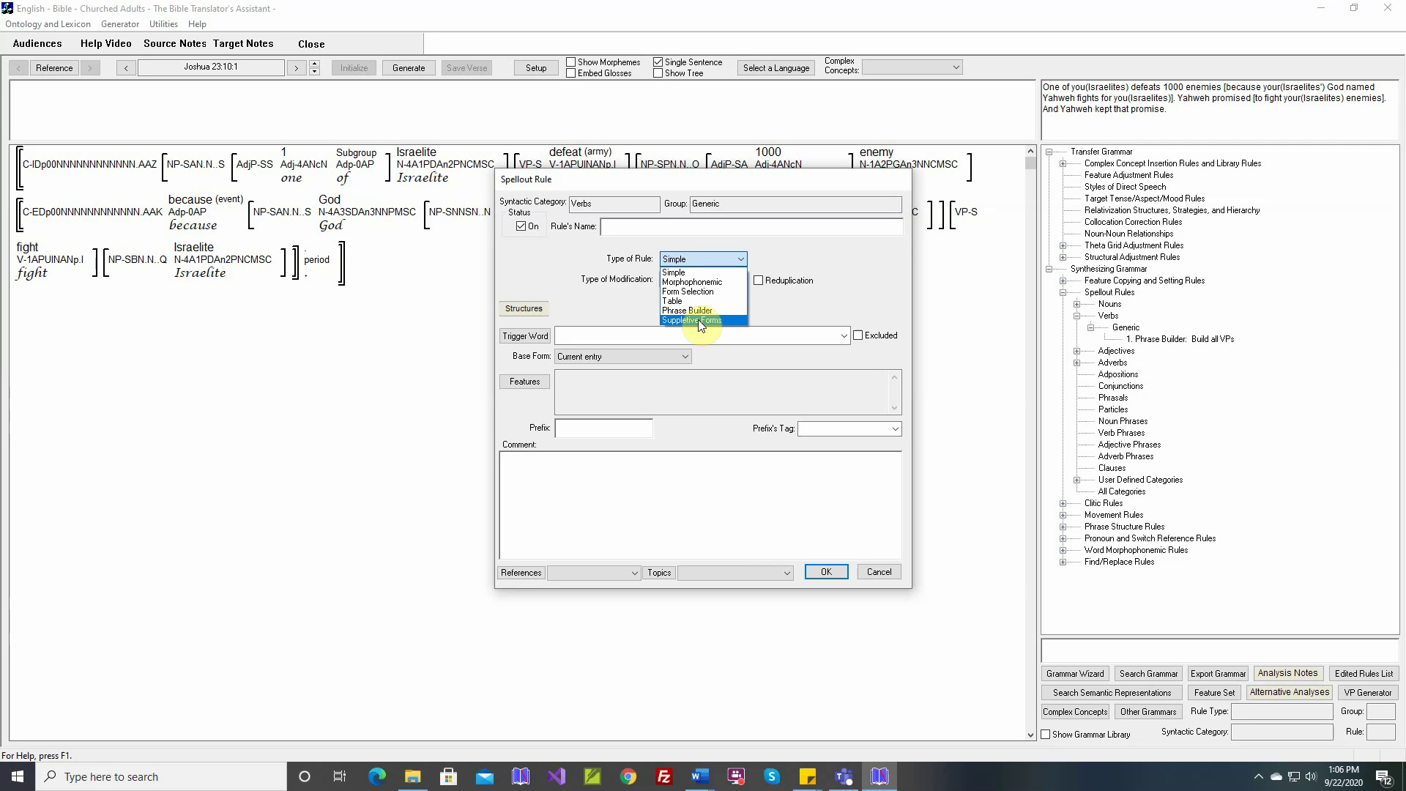
pyautogui.click(696, 271)
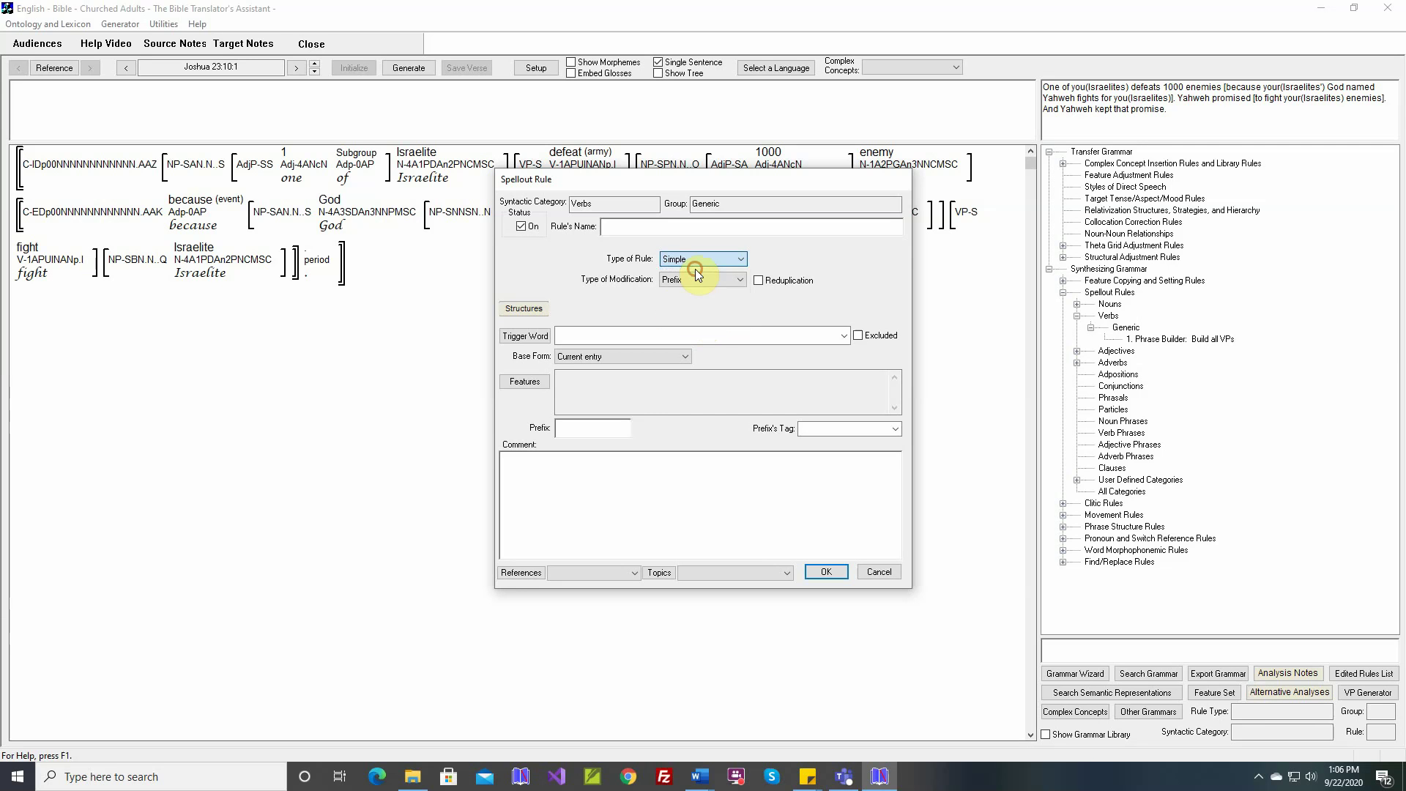
pyautogui.click(697, 279)
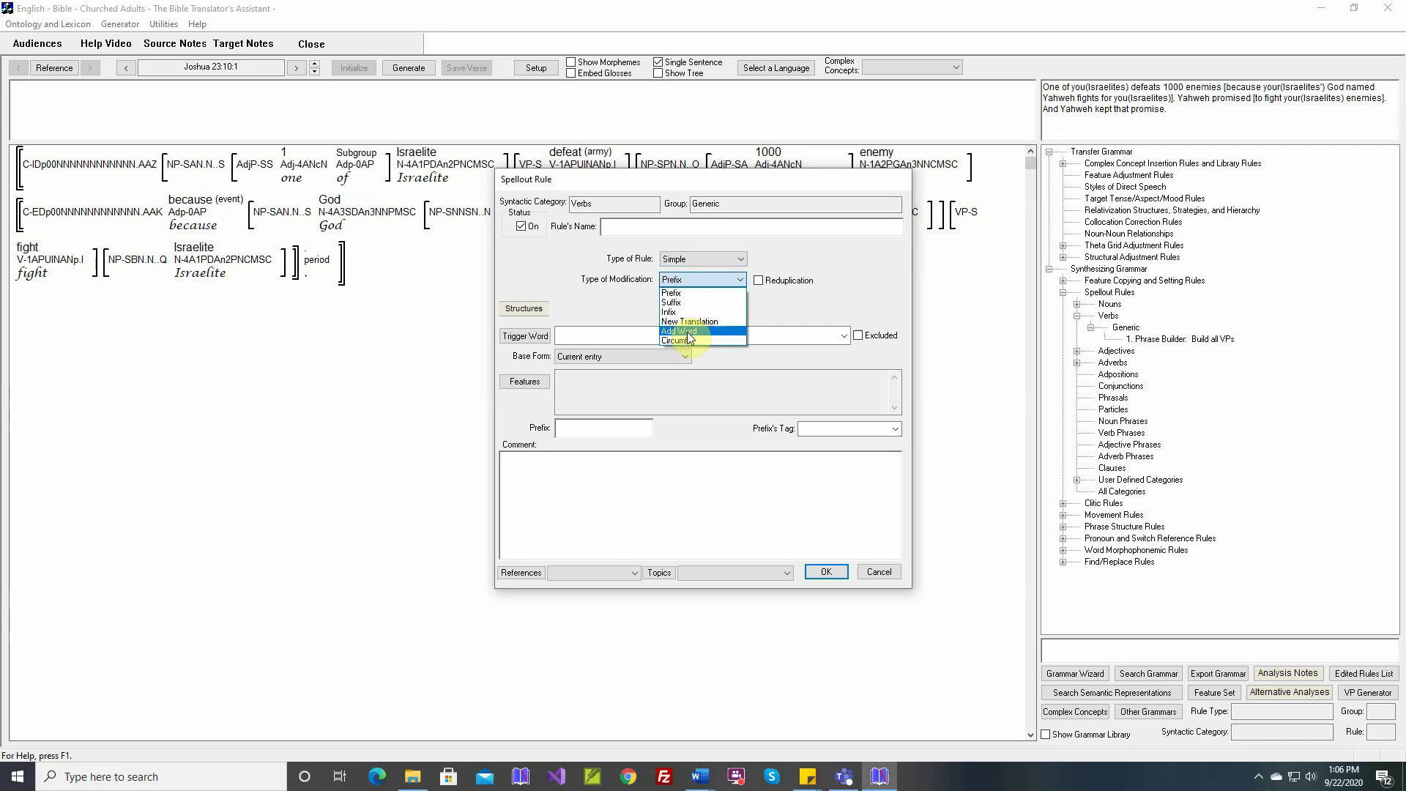
pyautogui.click(702, 292)
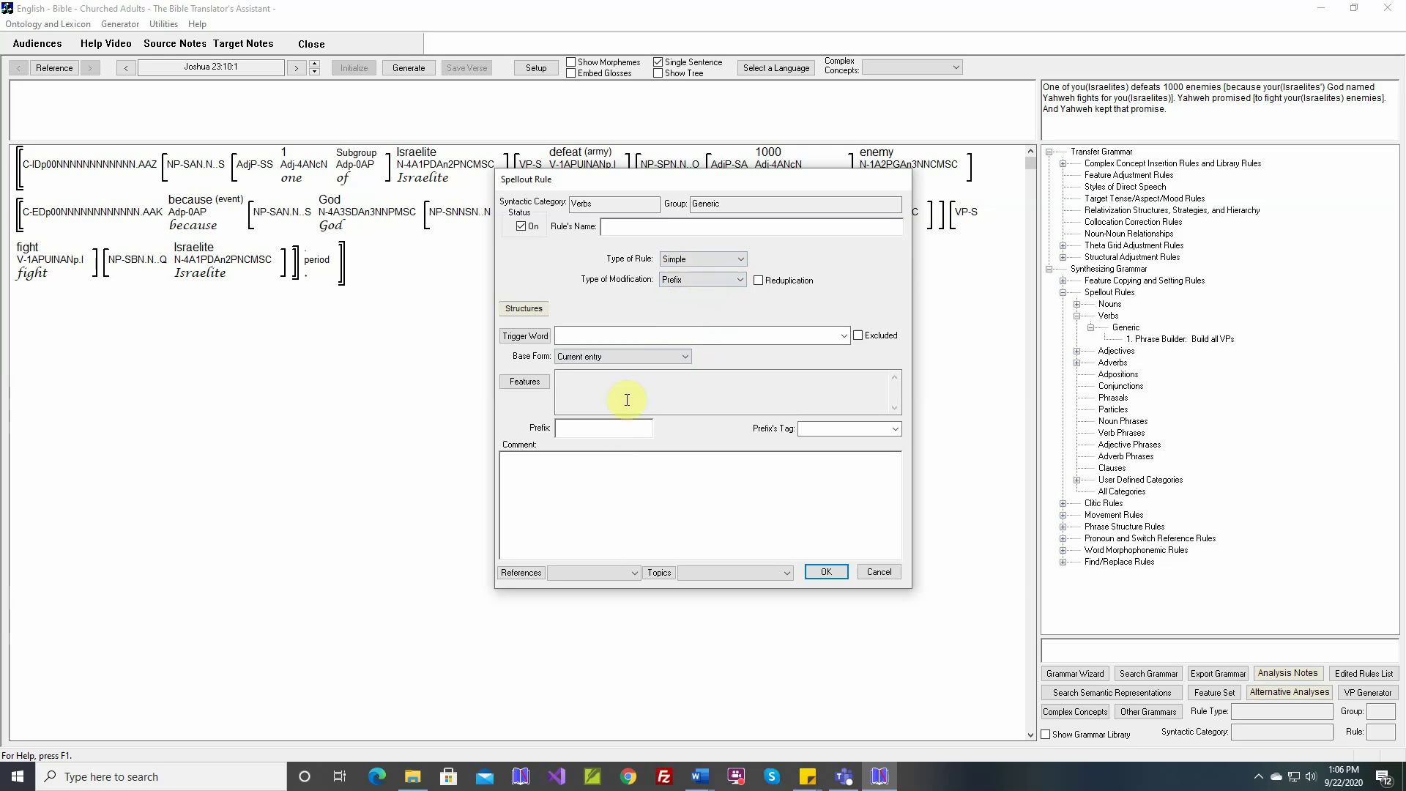
# Examine the Morphophonemic rule layout and the lexical forms offered by a Form Selection rule, keeping Stem
pyautogui.click(702, 260)
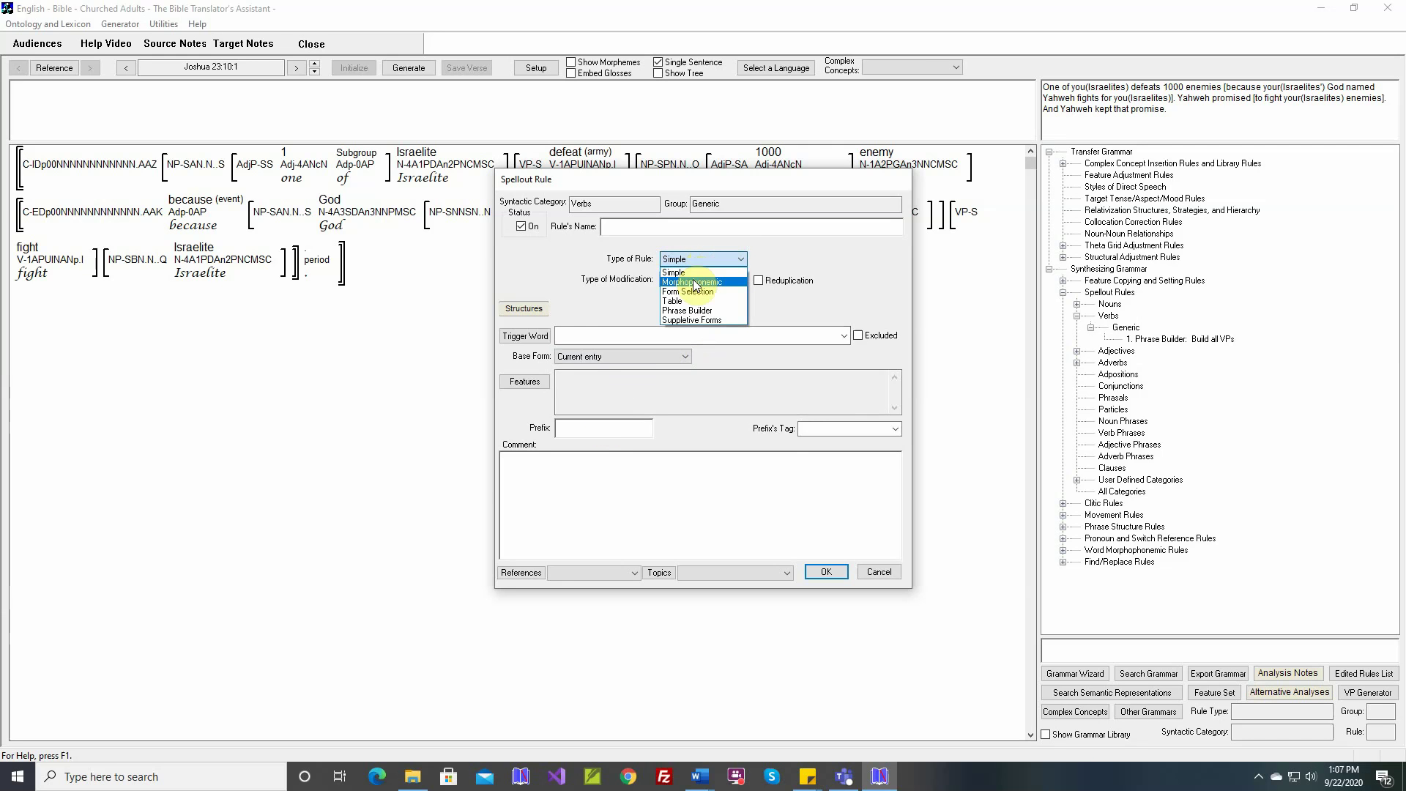
pyautogui.click(693, 282)
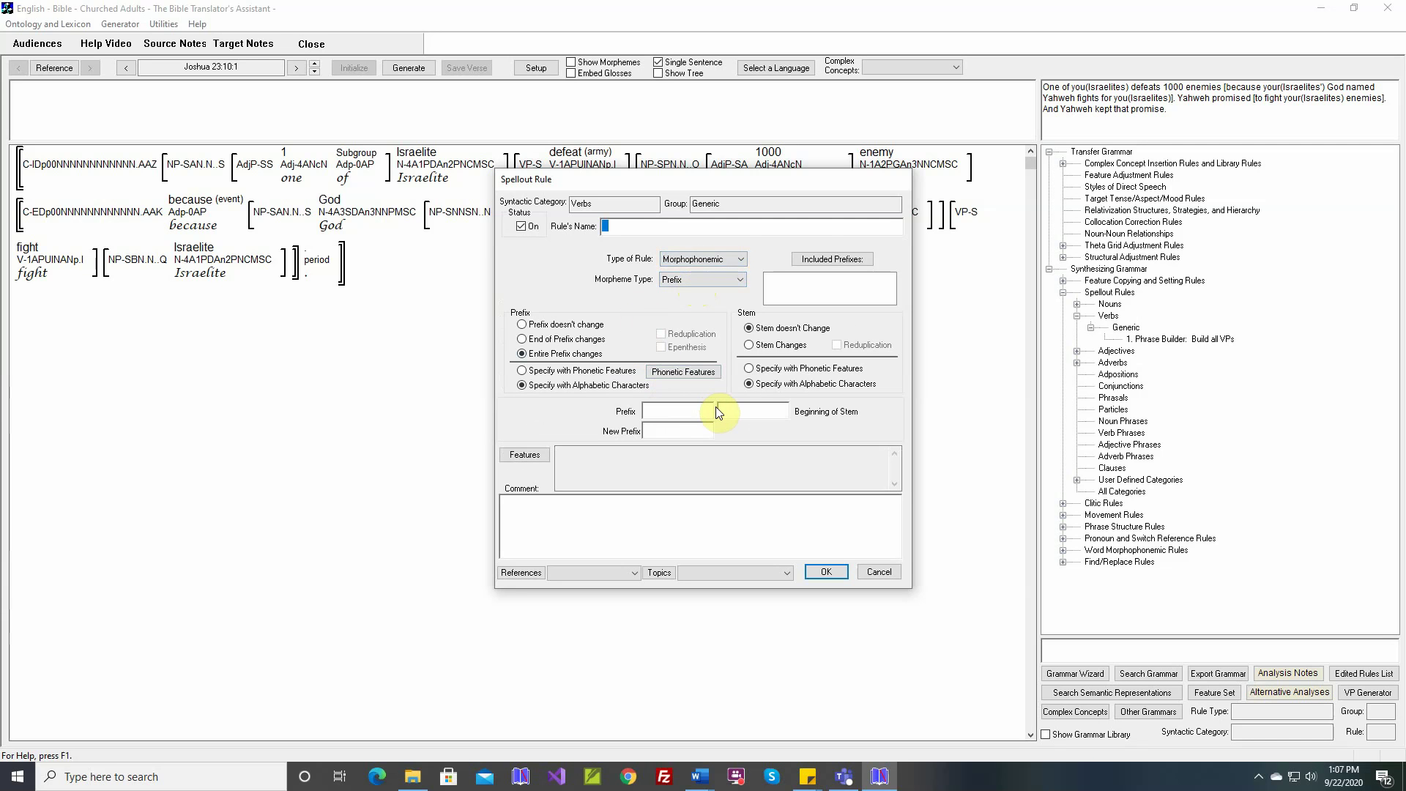
pyautogui.click(701, 260)
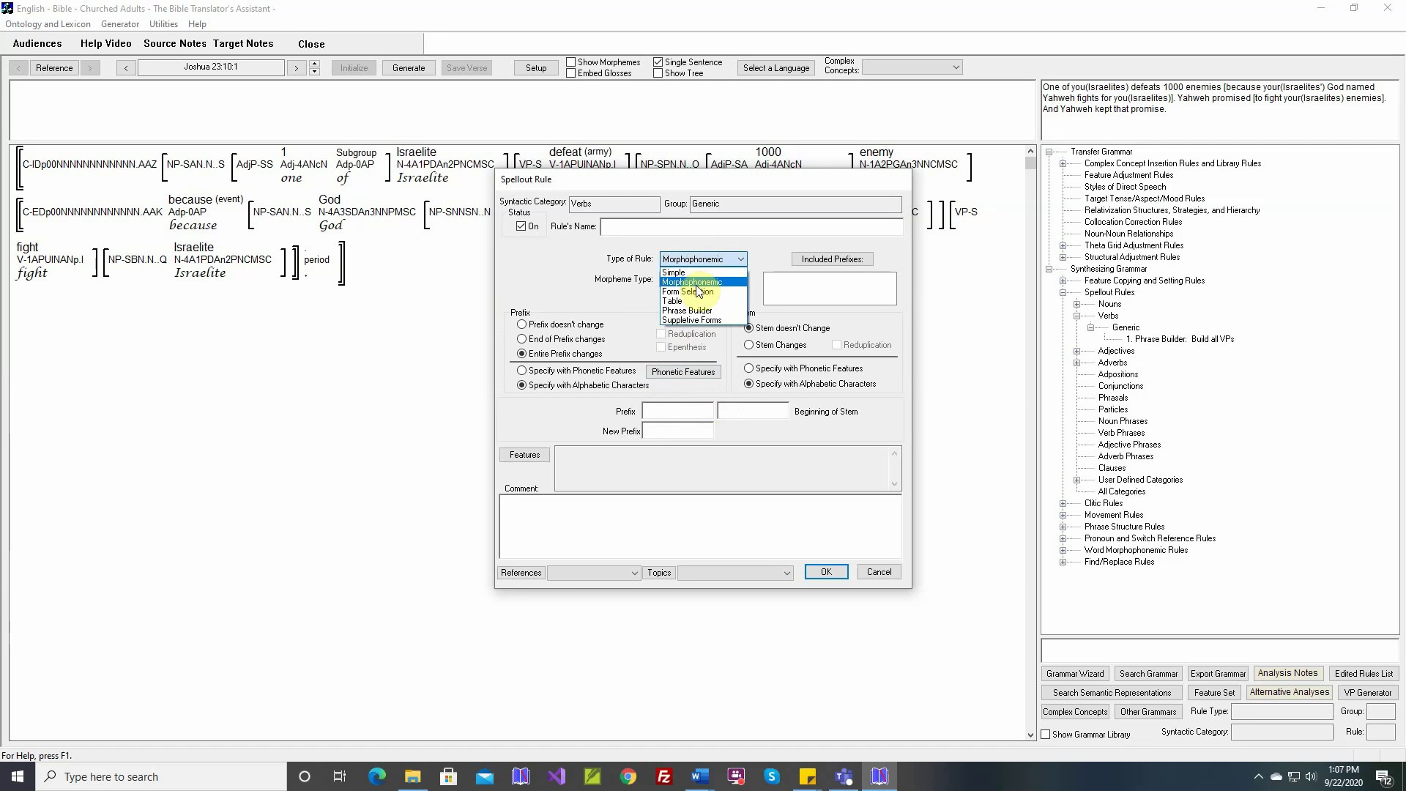
pyautogui.click(696, 292)
pyautogui.click(684, 356)
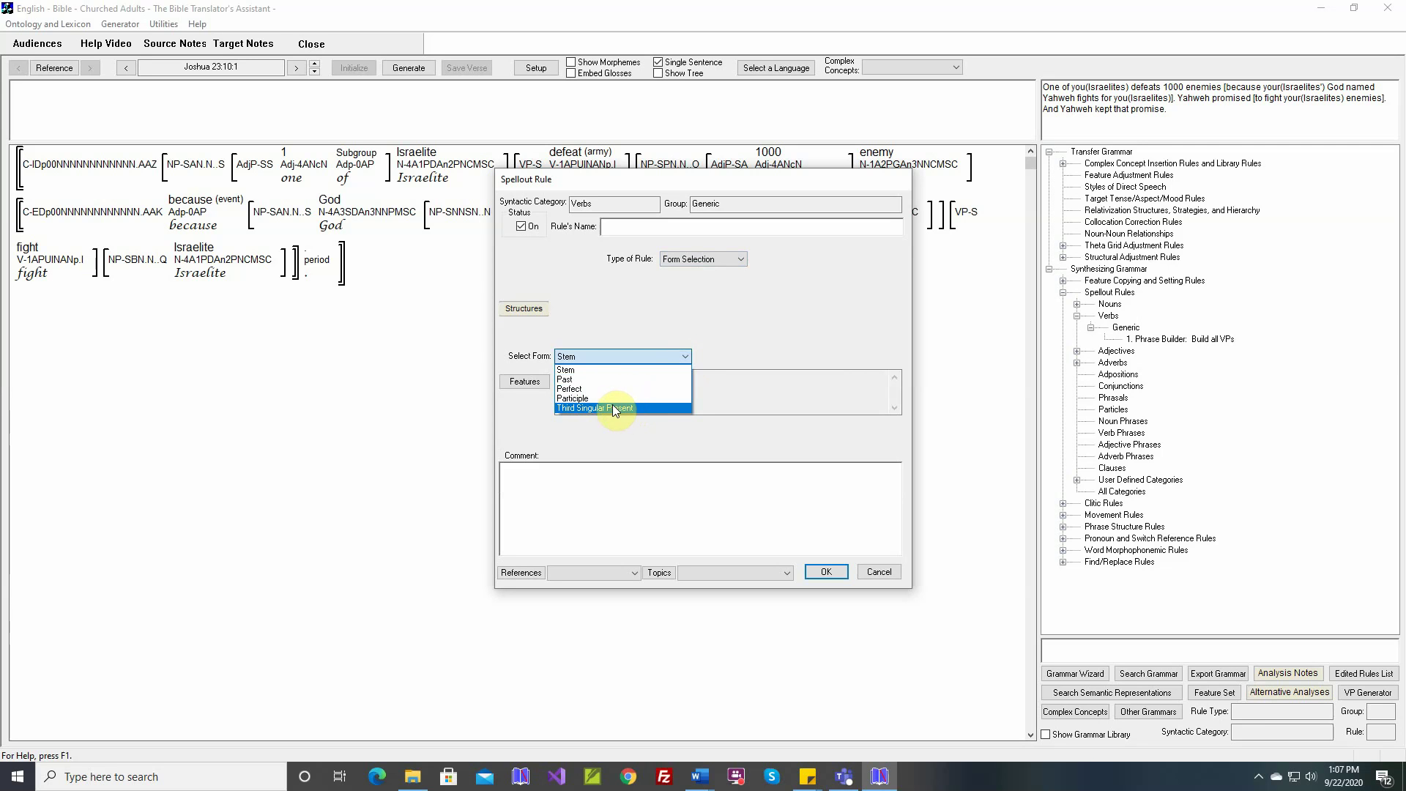
pyautogui.click(589, 369)
# Switch the rule type to Table and review its modification types, keeping Prefix
pyautogui.click(708, 259)
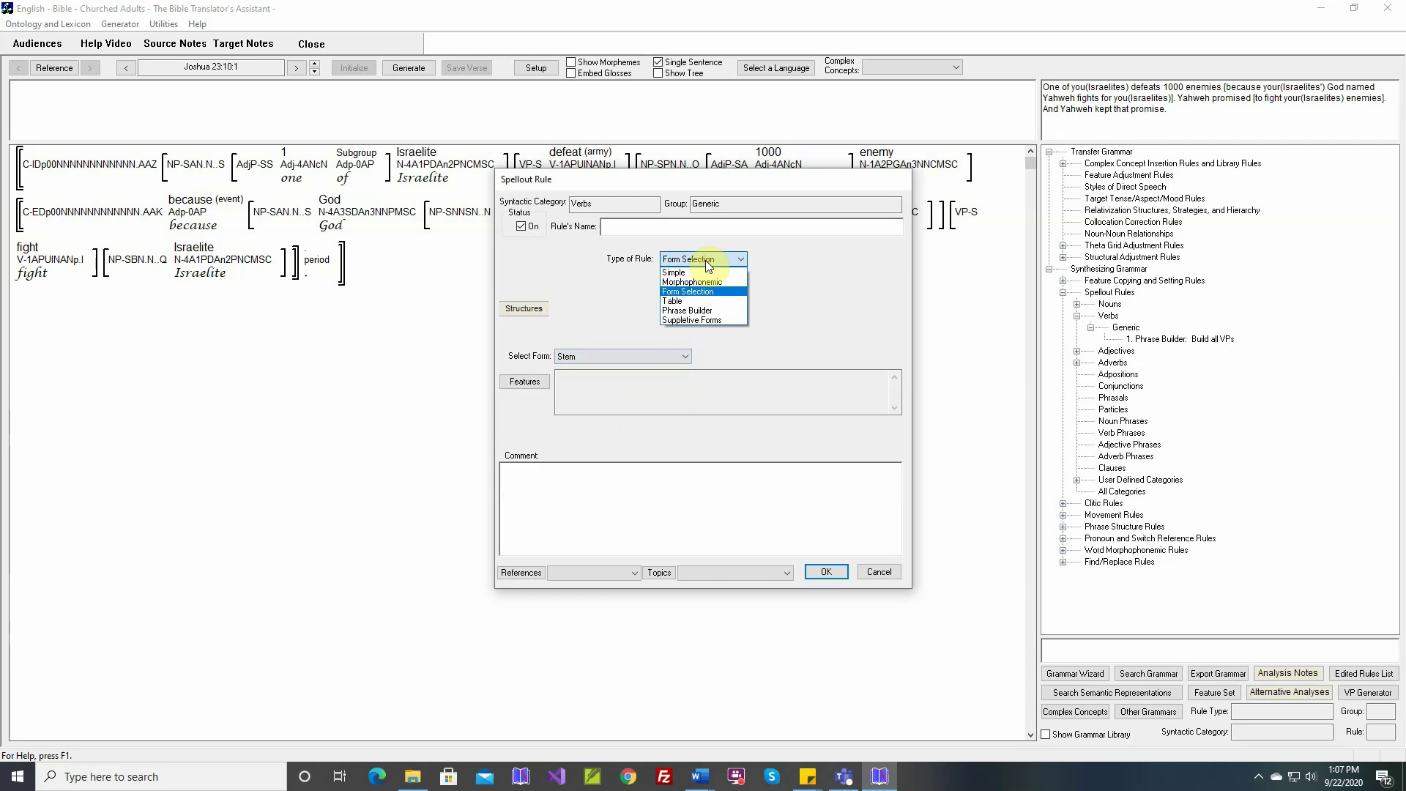
pyautogui.click(680, 301)
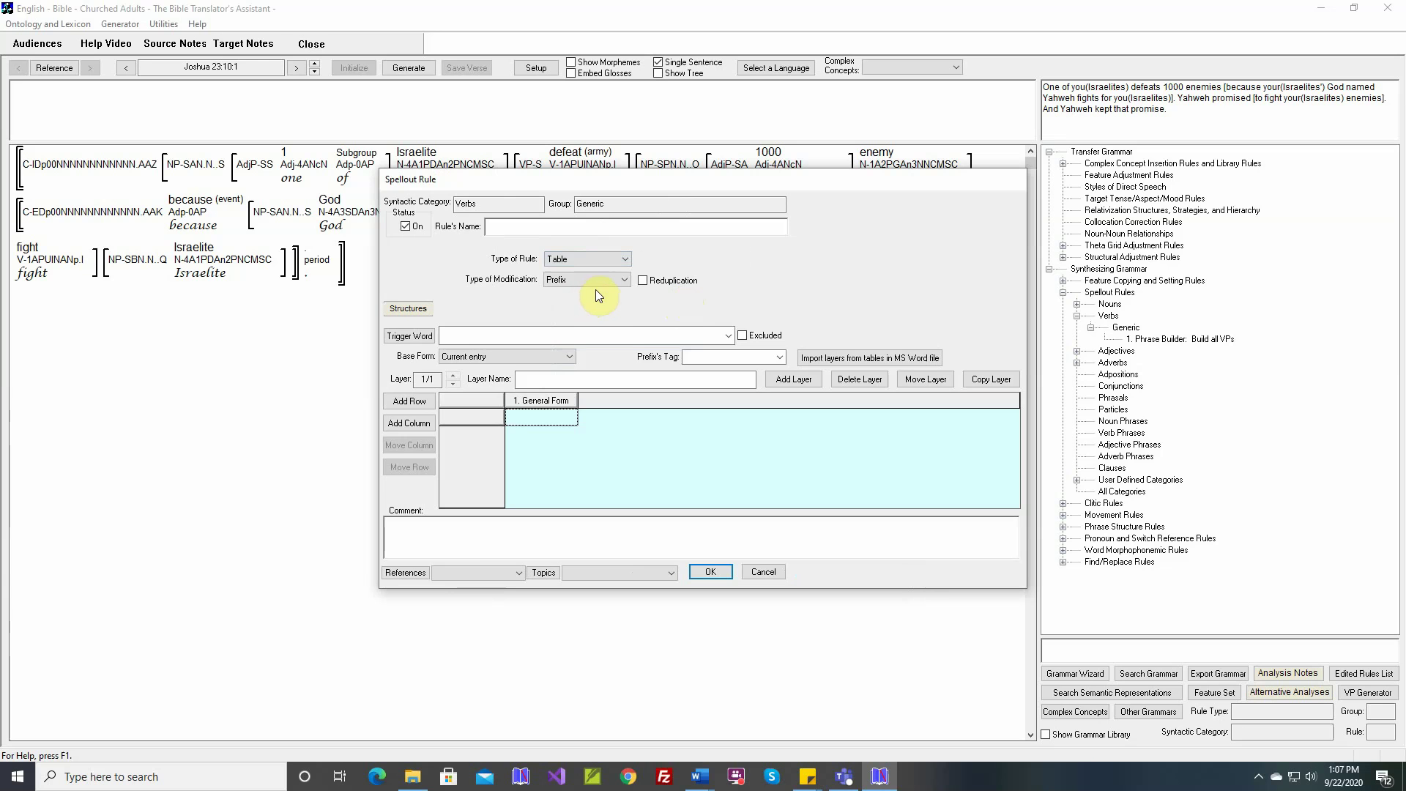
pyautogui.click(624, 282)
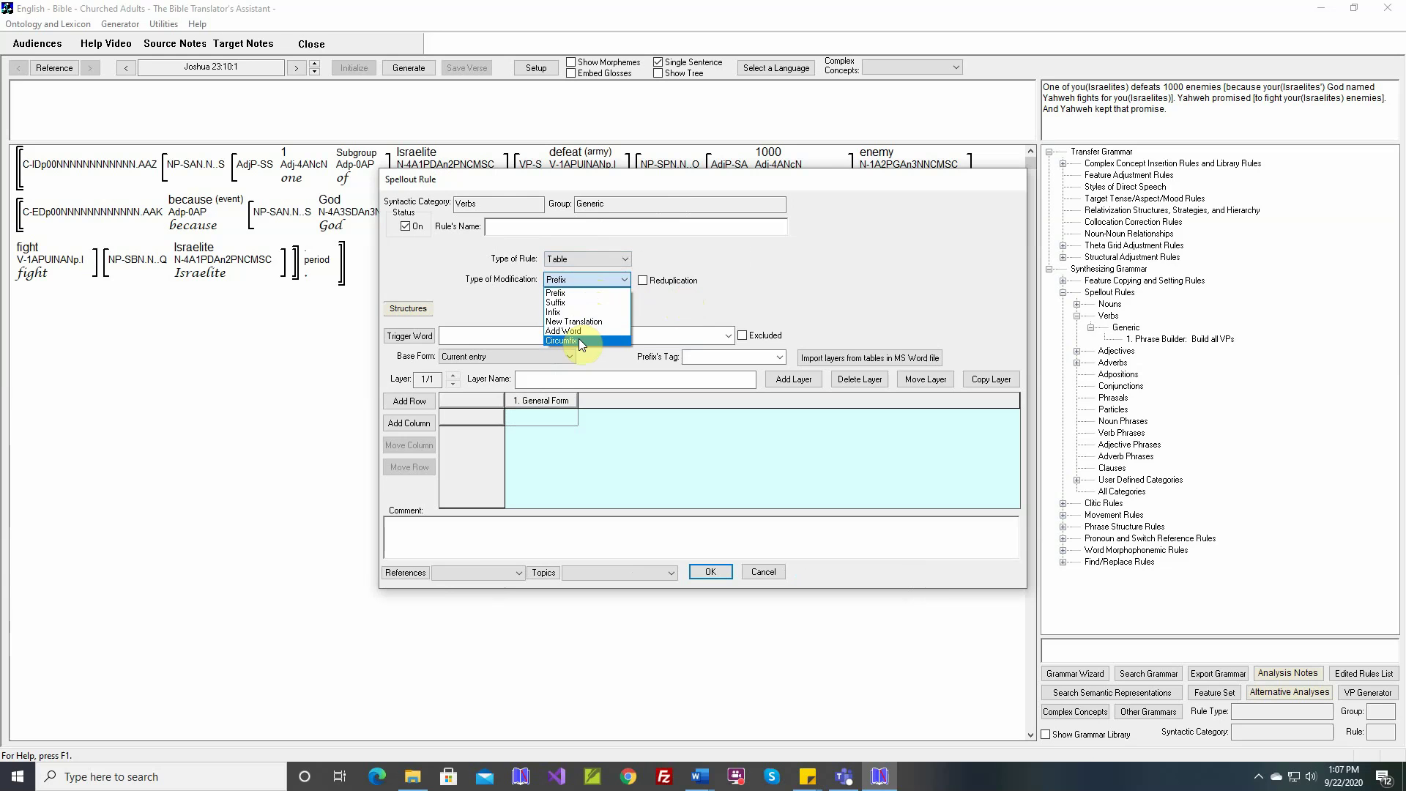
pyautogui.click(649, 314)
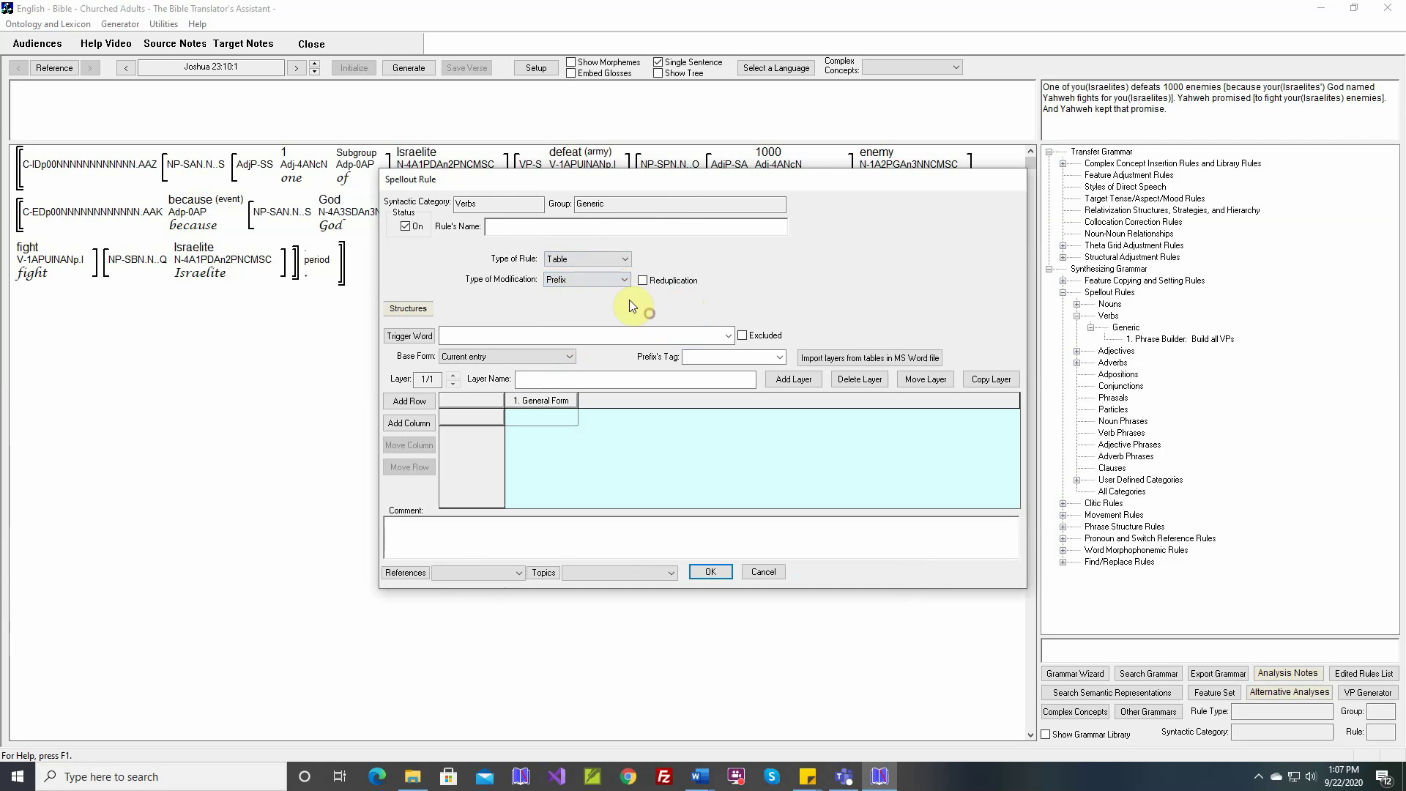
# Examine the Suppletive Forms and Phrase Builder rule layouts, and discard the new verb rule
pyautogui.click(624, 261)
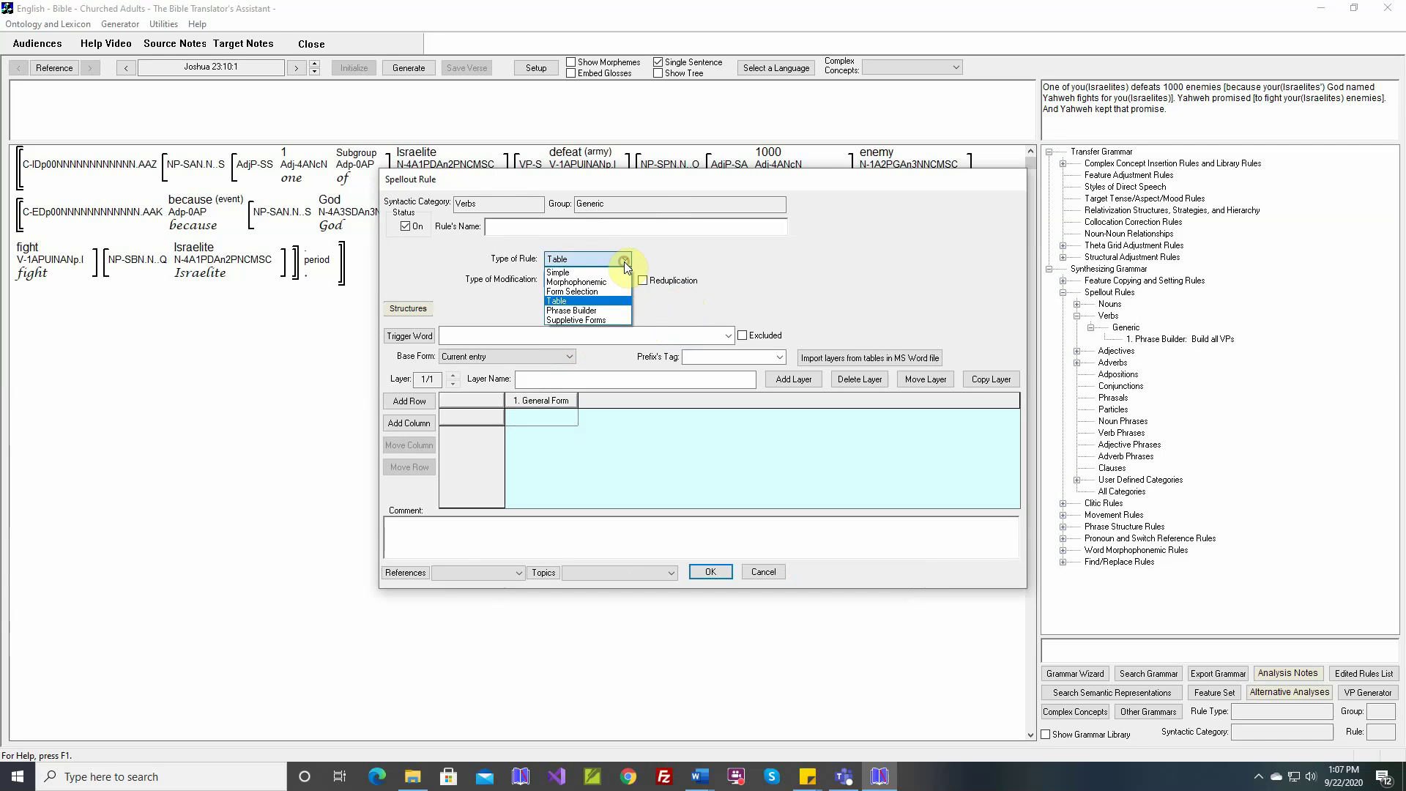
pyautogui.click(589, 322)
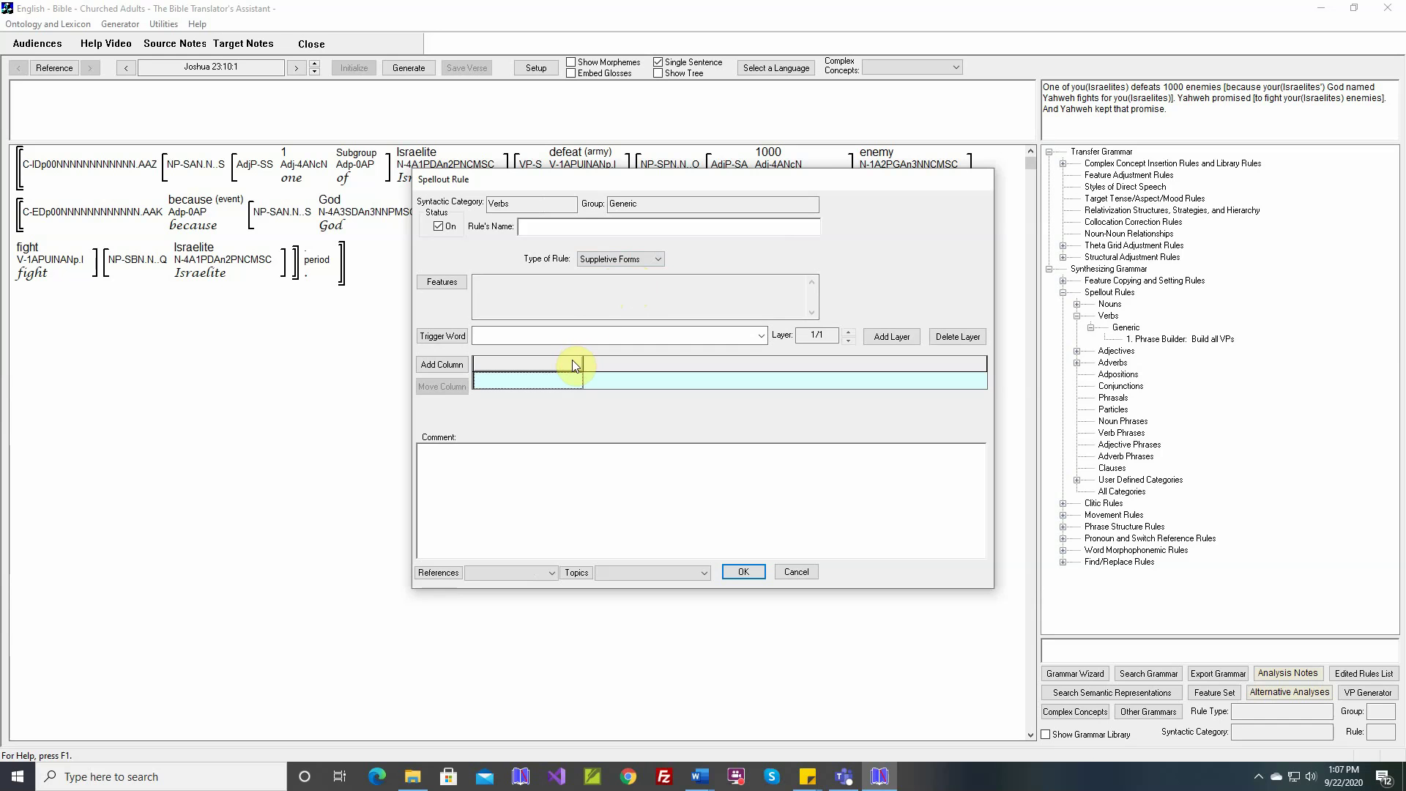
pyautogui.click(658, 259)
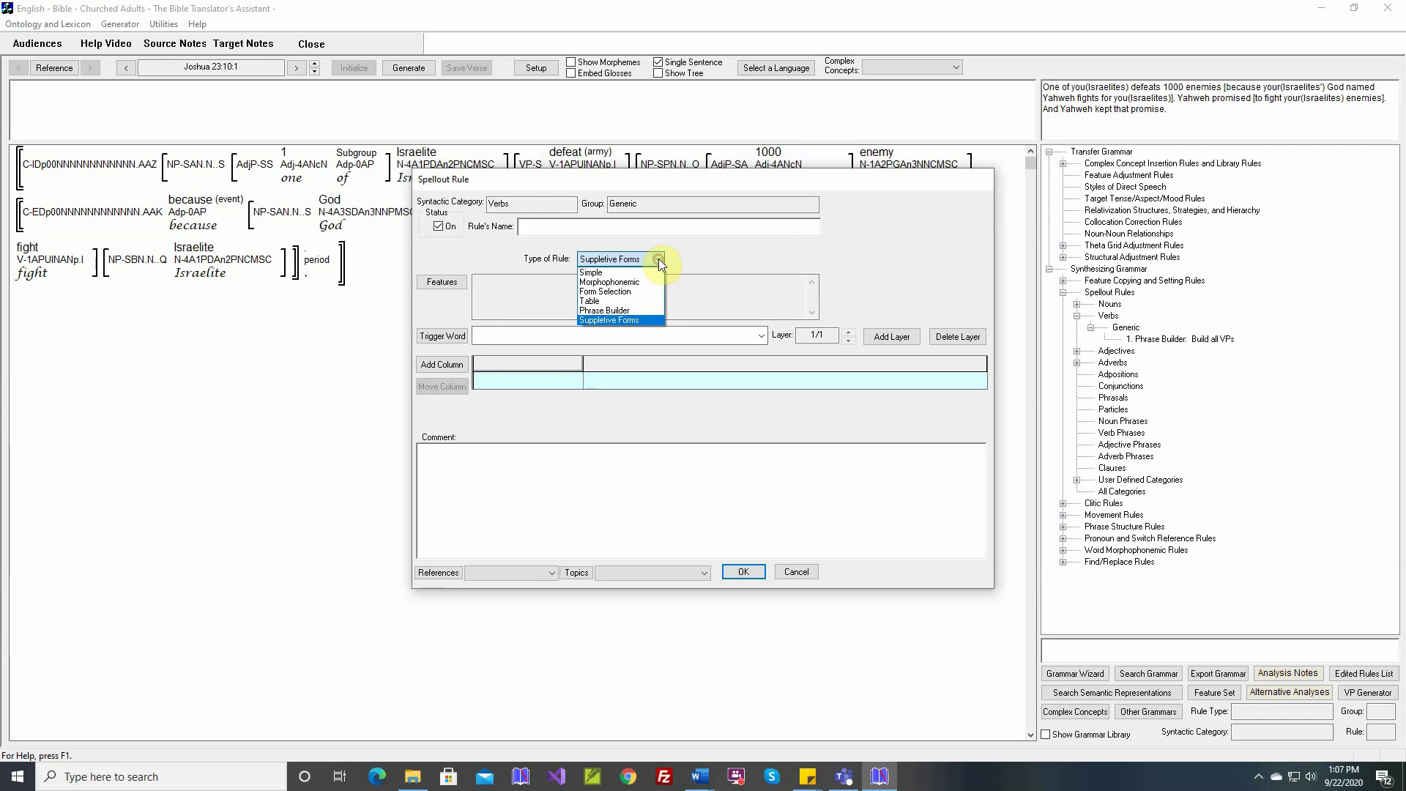
pyautogui.click(633, 311)
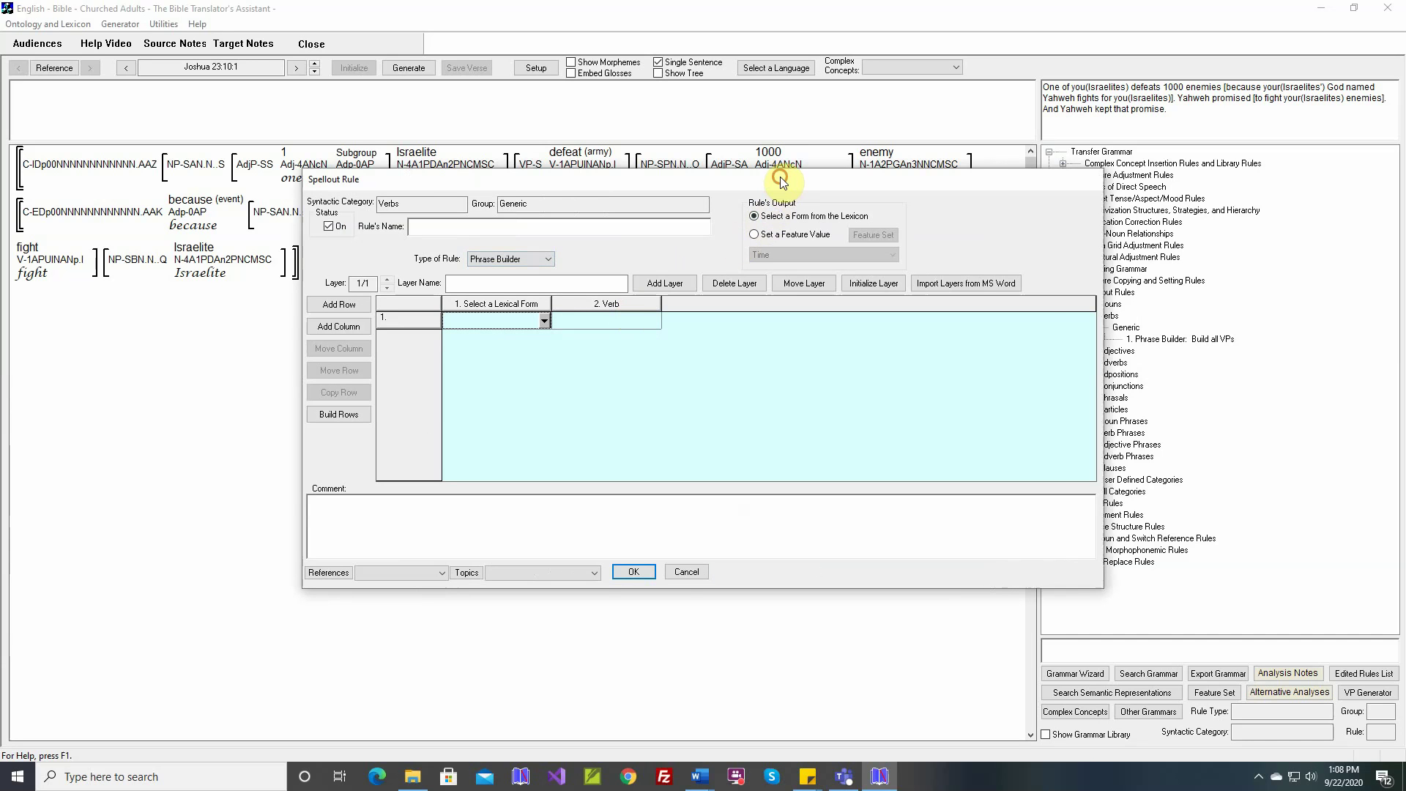
pyautogui.moveTo(781, 180); pyautogui.dragTo(639, 169)
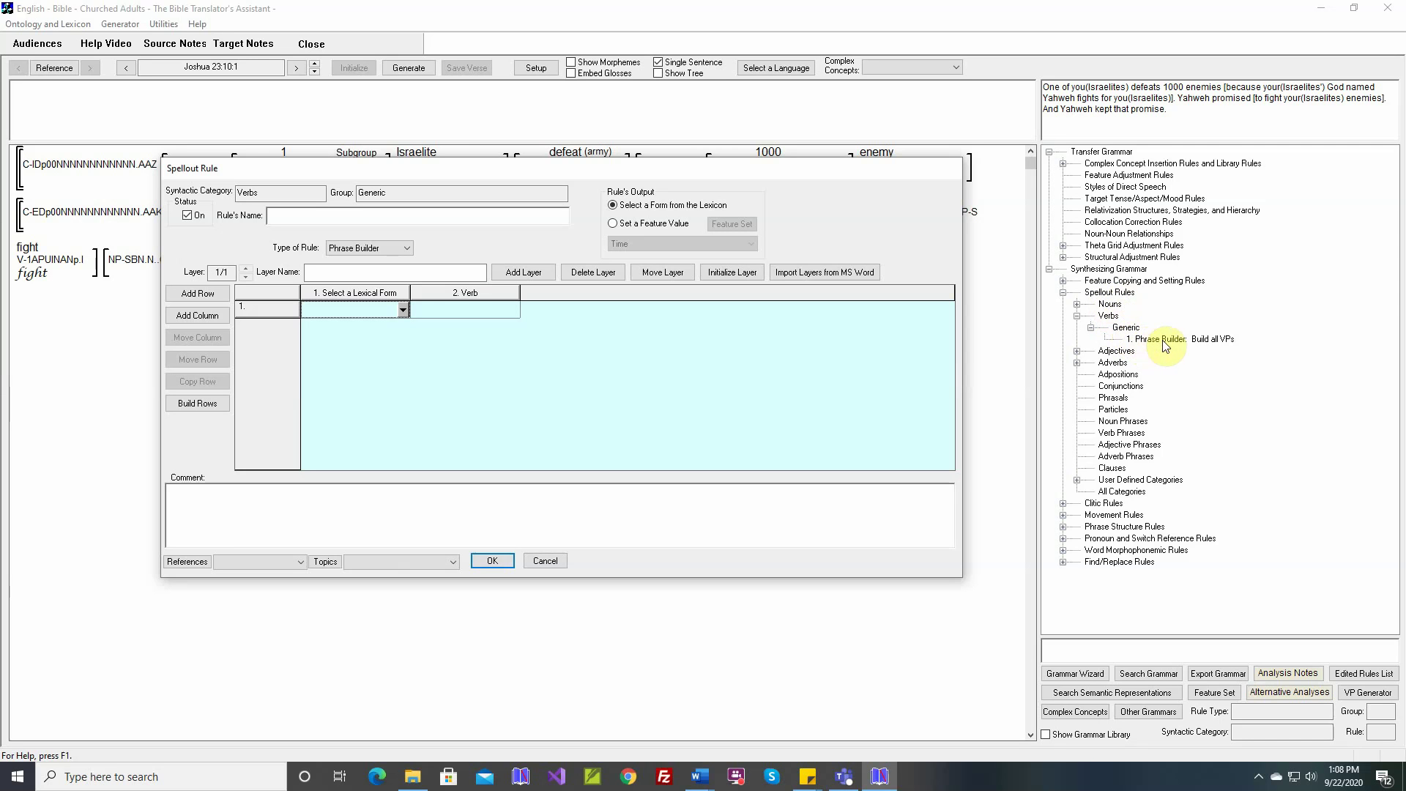
pyautogui.click(545, 561)
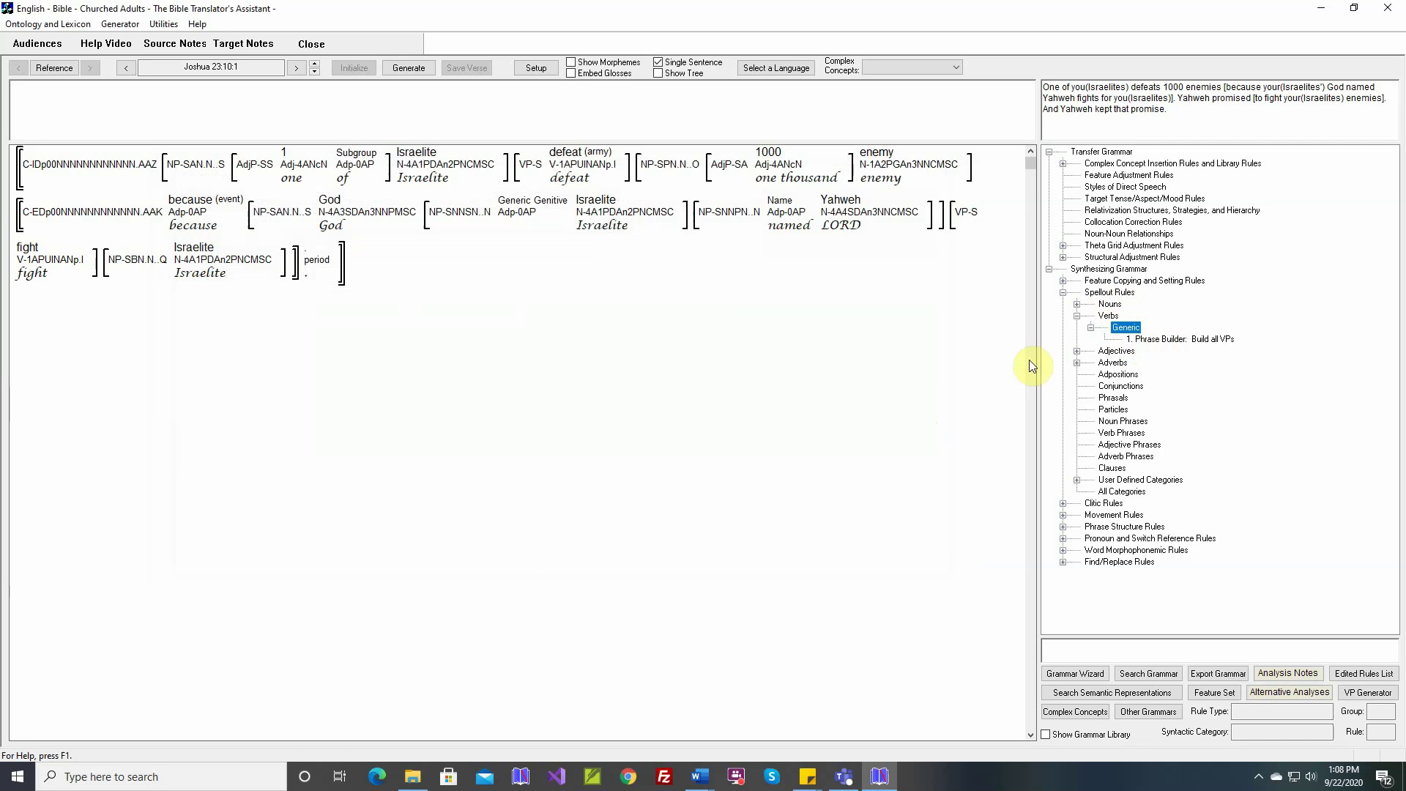
# Open the existing Build all VPs phrase builder rule in the verbs' Generic group
pyautogui.click(1157, 341)
pyautogui.doubleClick(1158, 341)
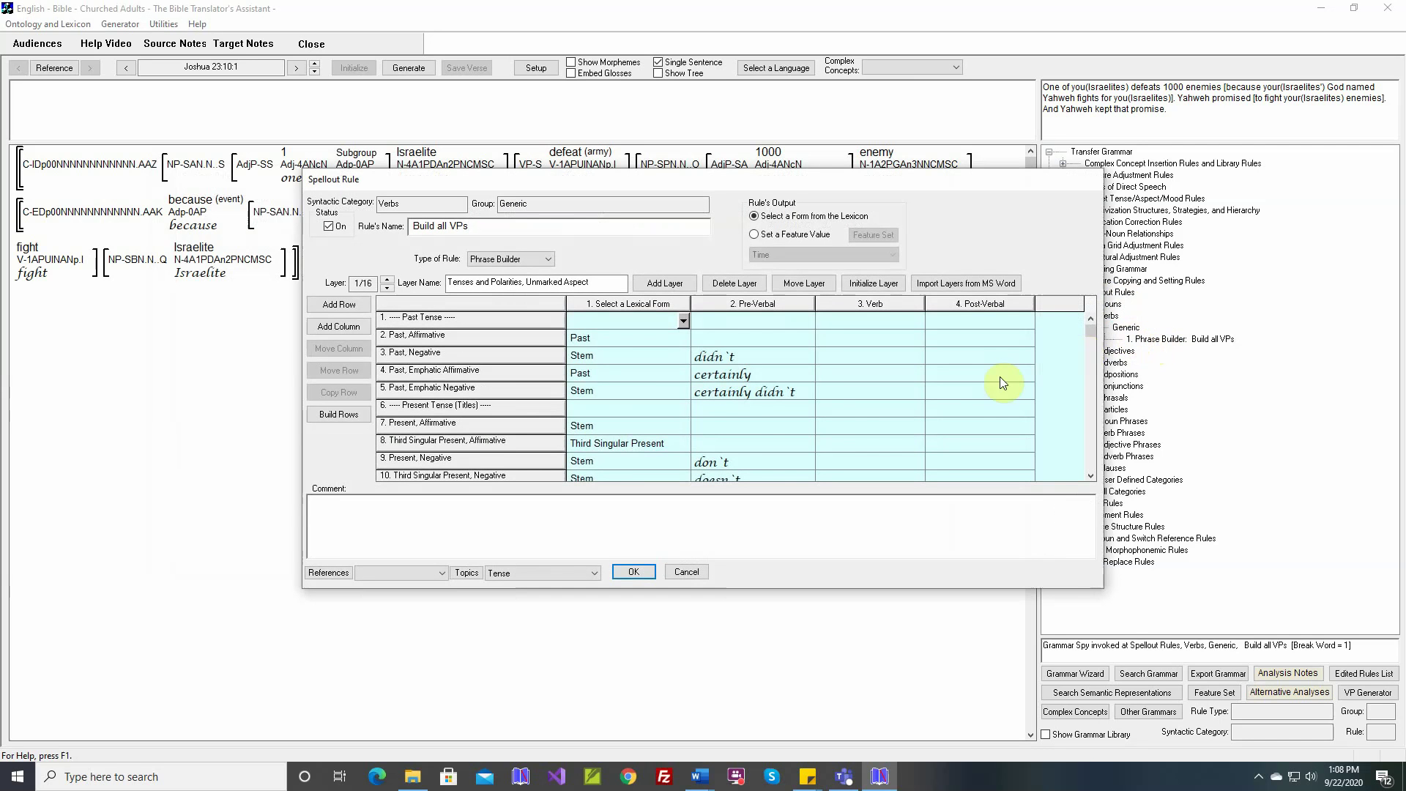
# Examine the rows of the rule's first three layers, through Definite Potential, Aspects, Tenses, and Polarities
pyautogui.scroll(-5, 815, 407)
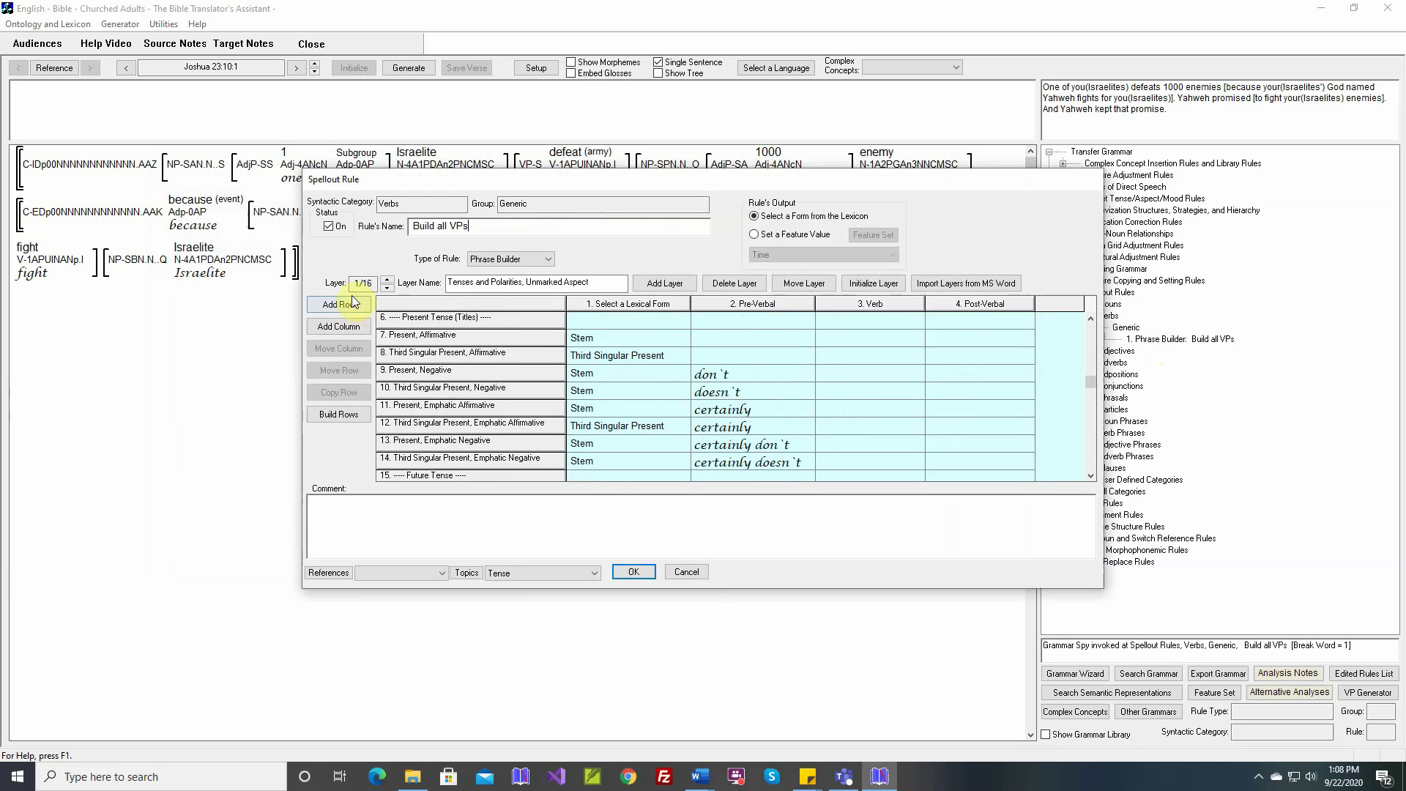
pyautogui.click(389, 282)
pyautogui.click(389, 282)
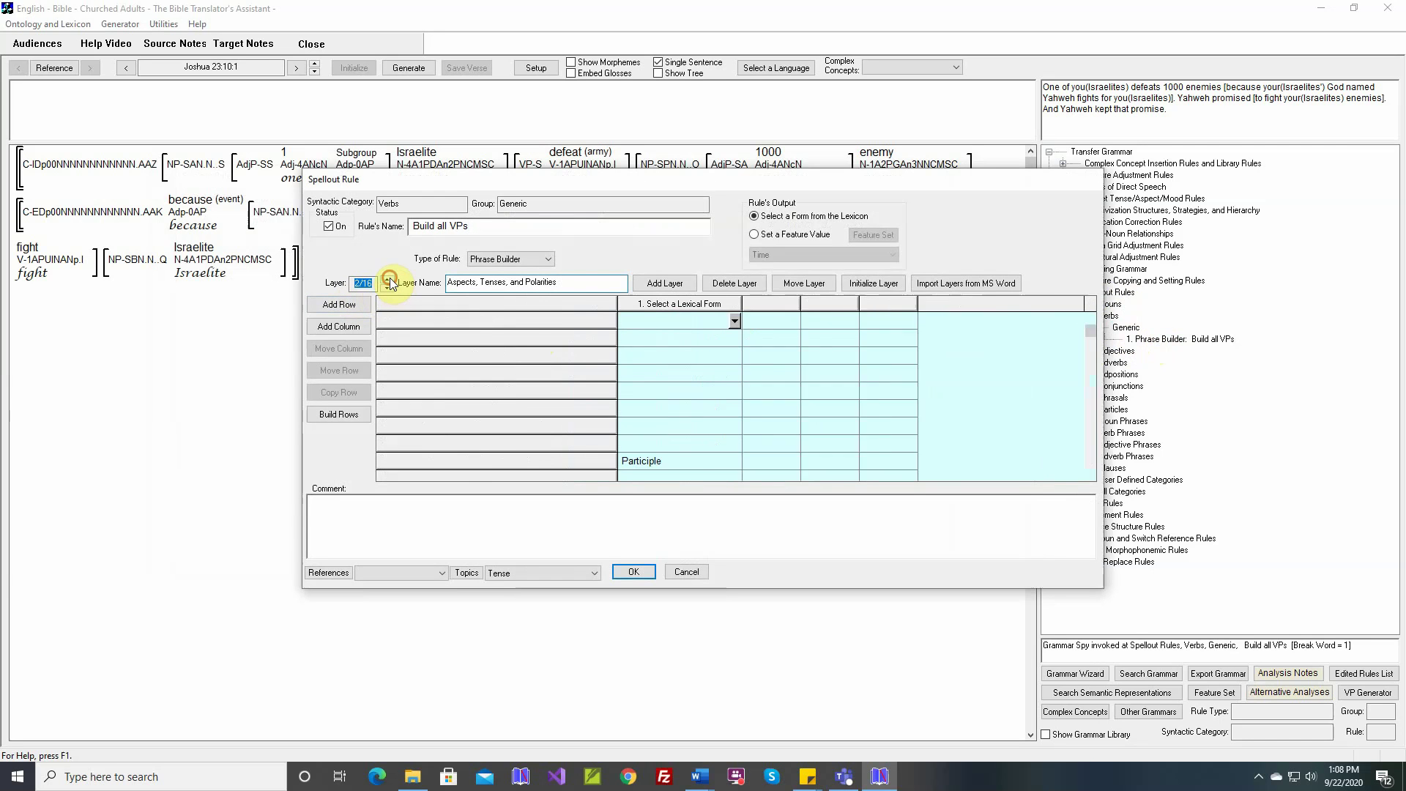
pyautogui.scroll(-6, 477, 366)
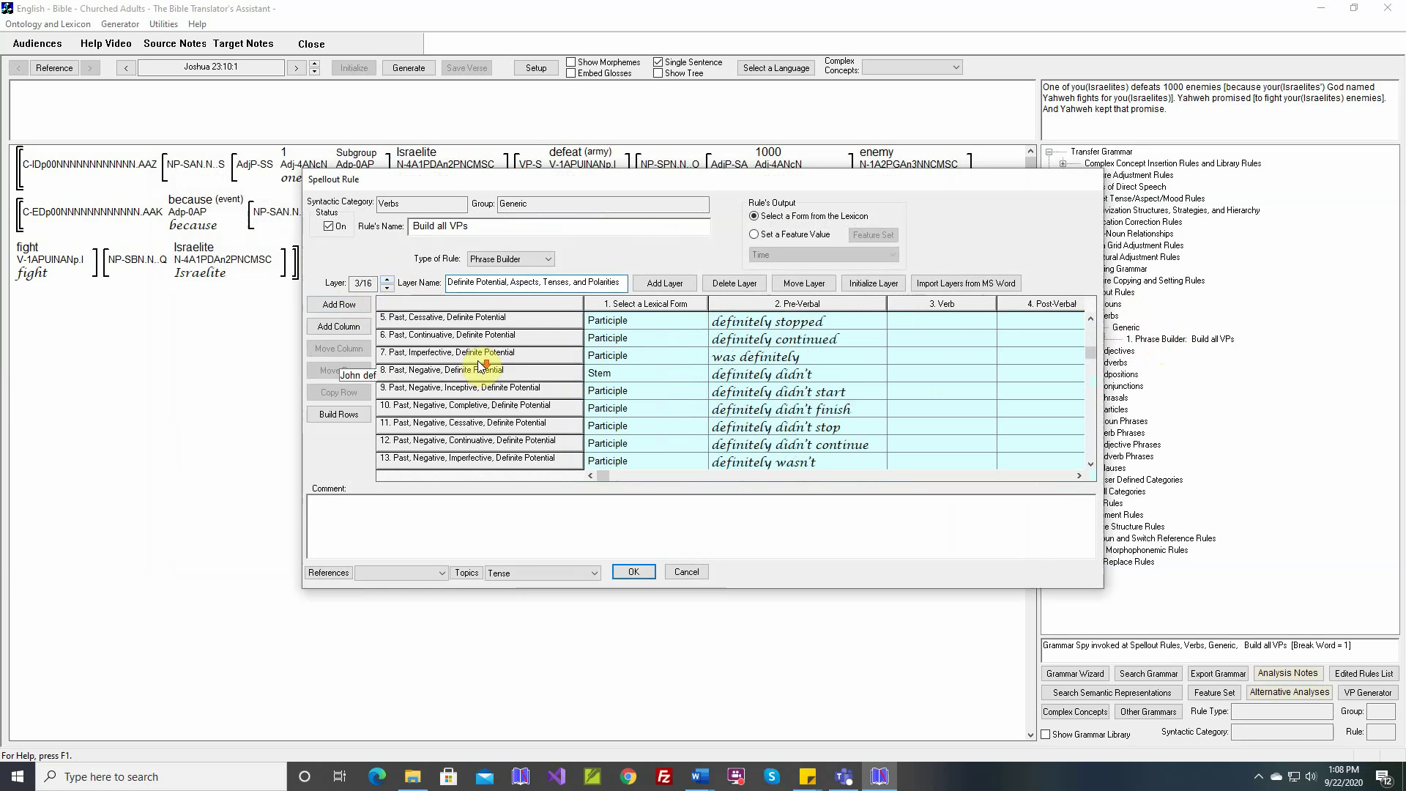
pyautogui.scroll(-1, 477, 366)
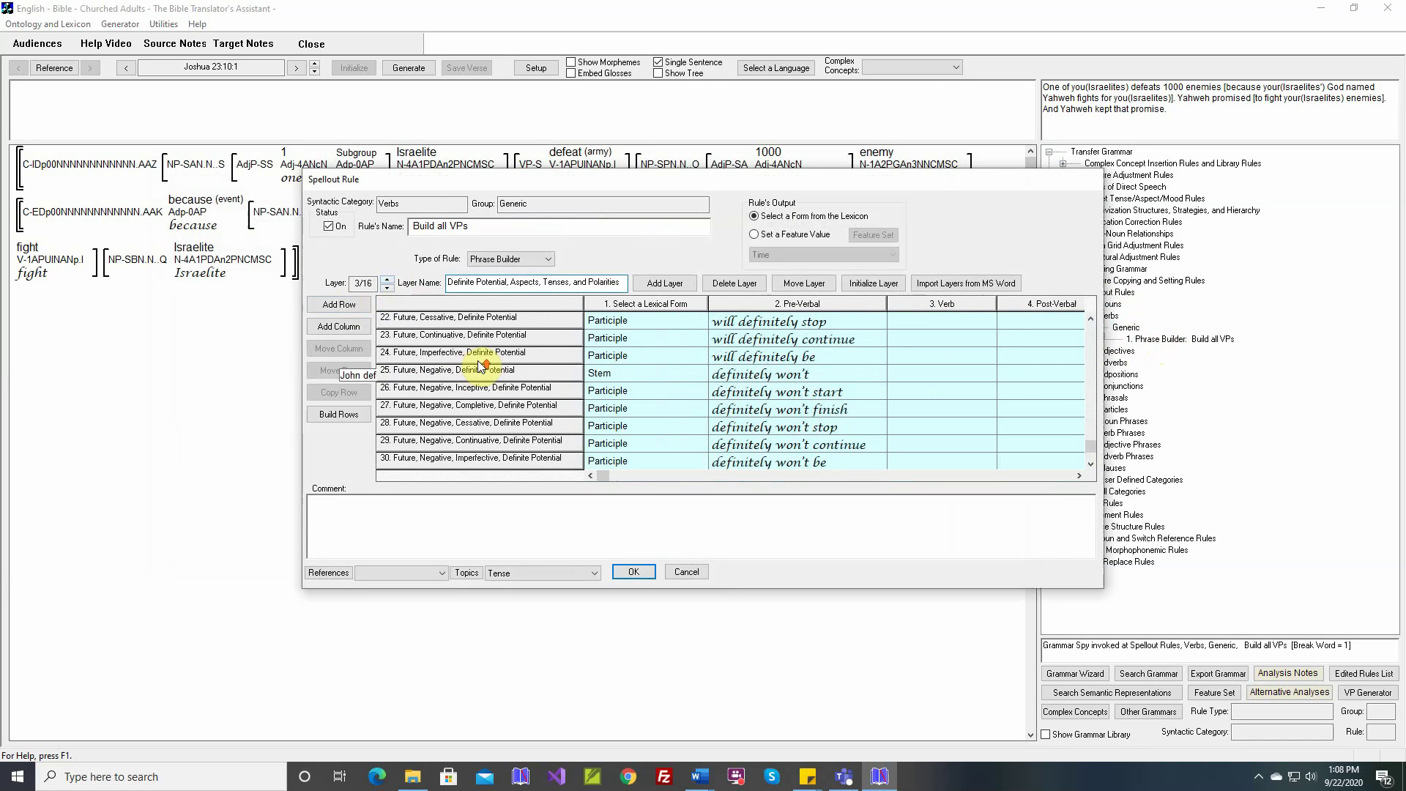
pyautogui.scroll(2, 478, 366)
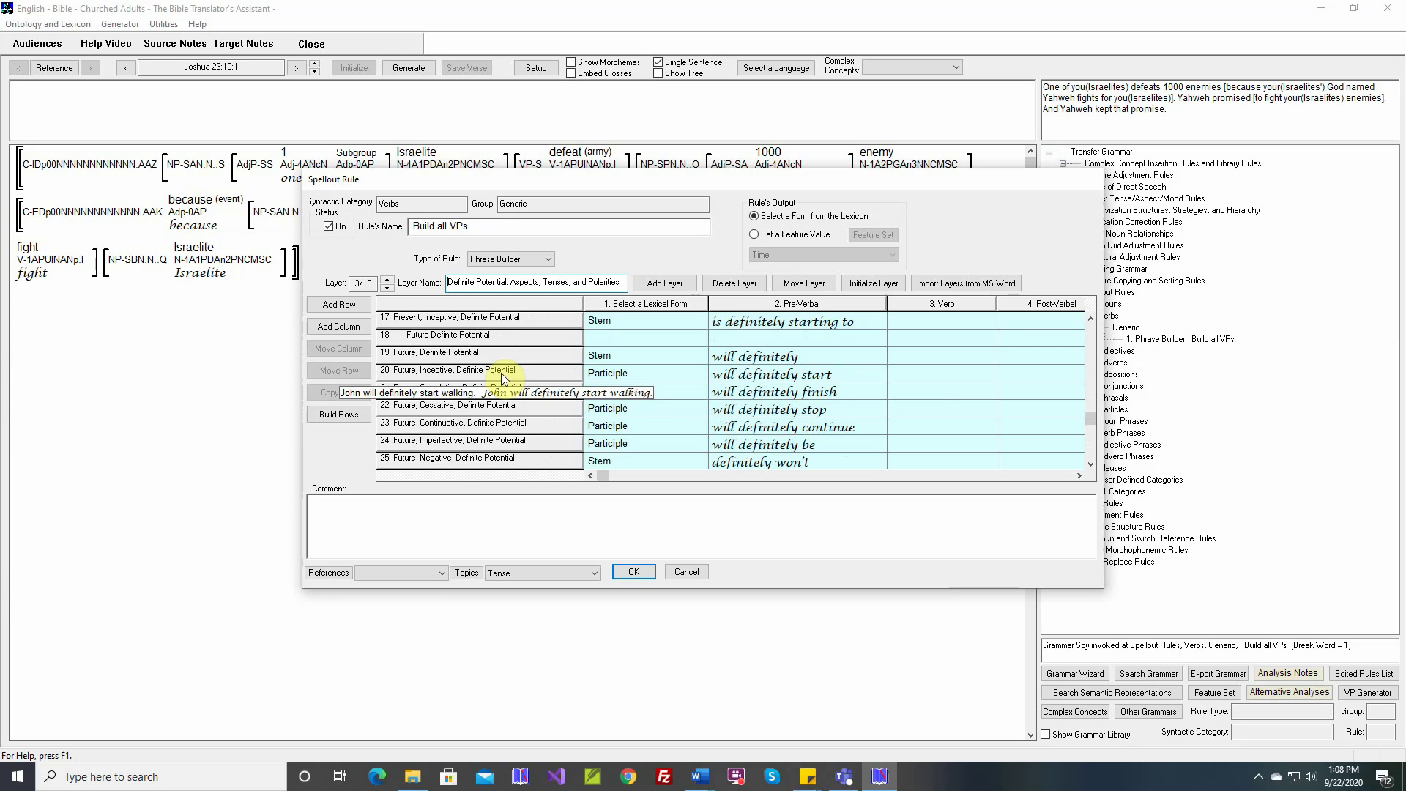
# Inspect the name and trigger structure of the Past, Inceptive row in the 'might' Potential layer
pyautogui.click(389, 284)
pyautogui.click(389, 284)
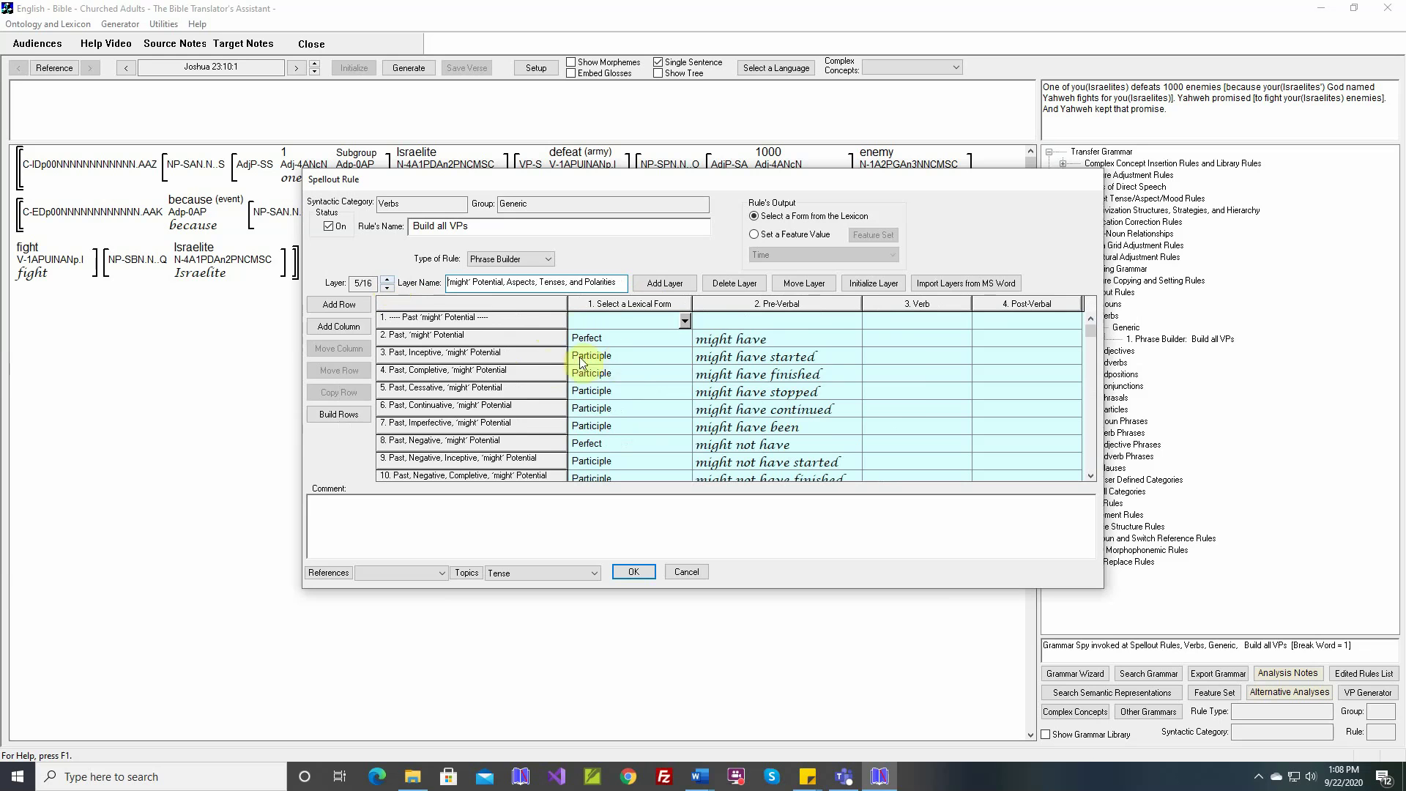
pyautogui.moveTo(525, 356)
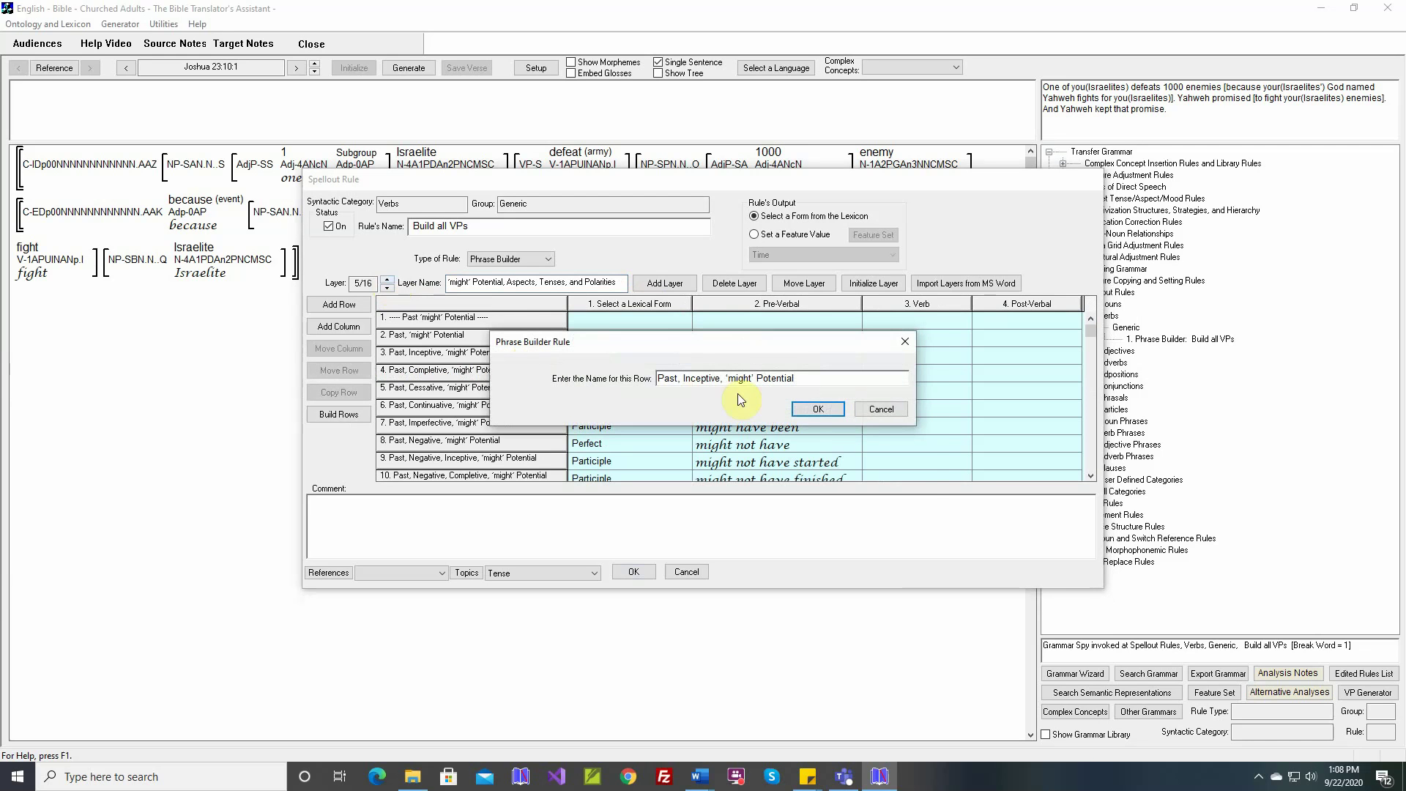
pyautogui.click(818, 409)
pyautogui.moveTo(544, 323)
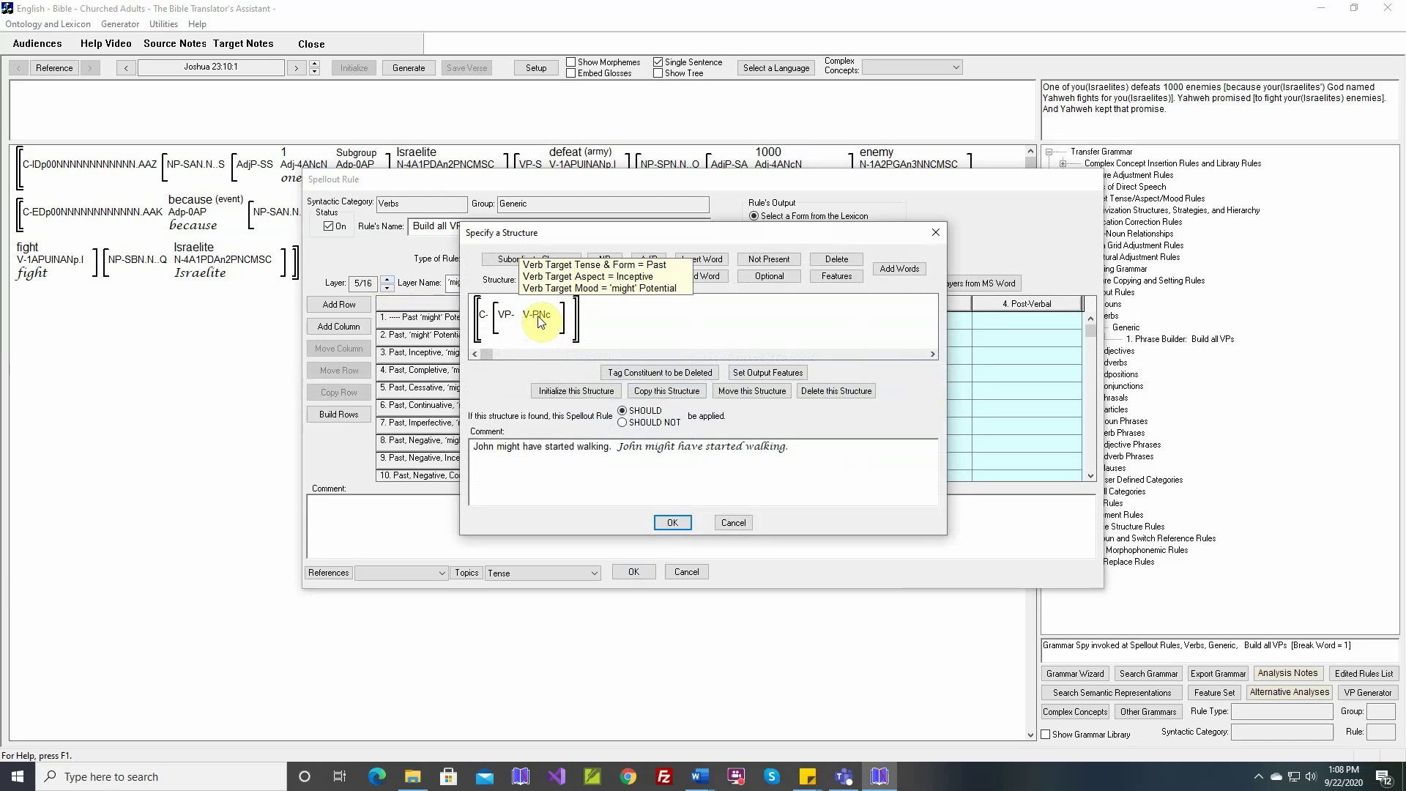
pyautogui.click(735, 521)
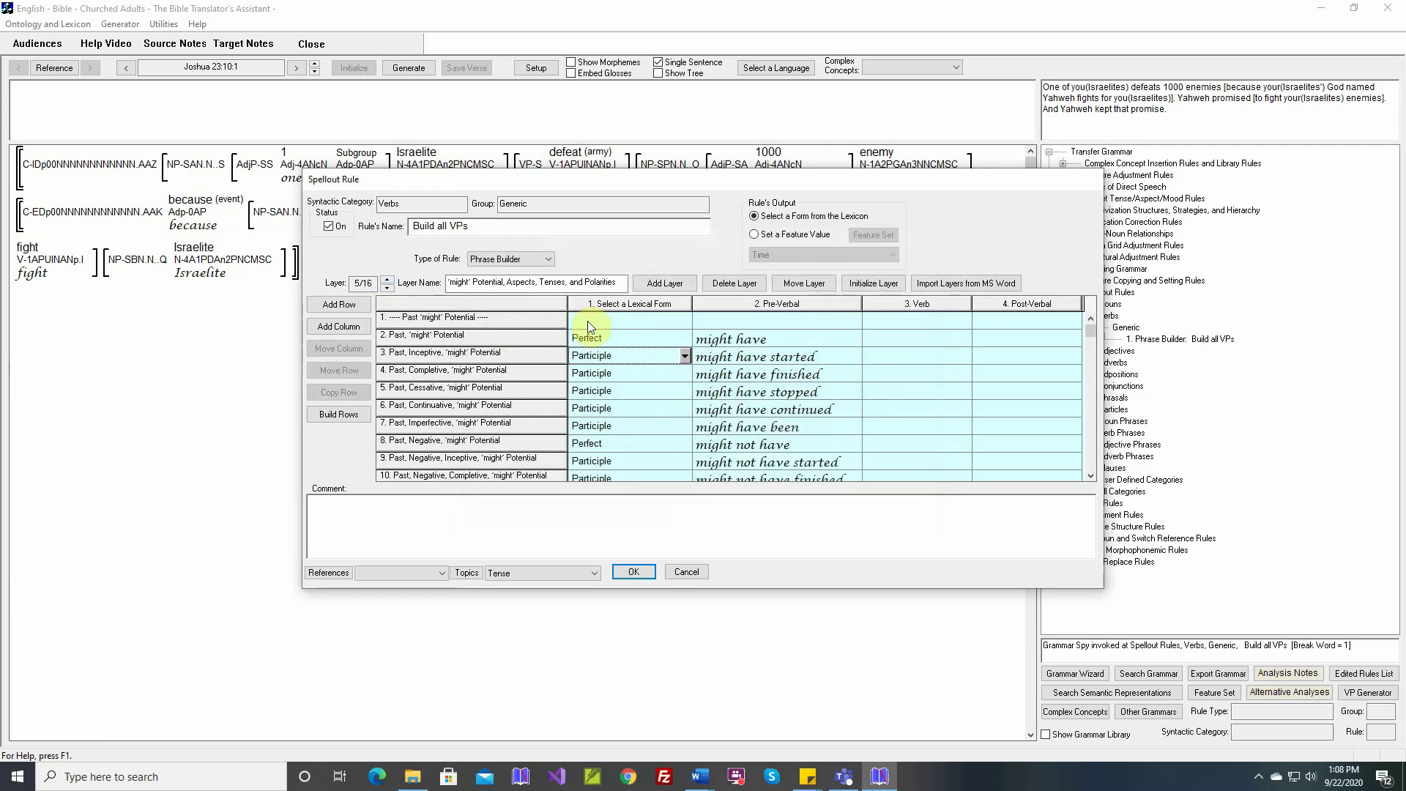
# View the 'must' Obligation layer and close the Build all VPs rule without saving
pyautogui.click(387, 280)
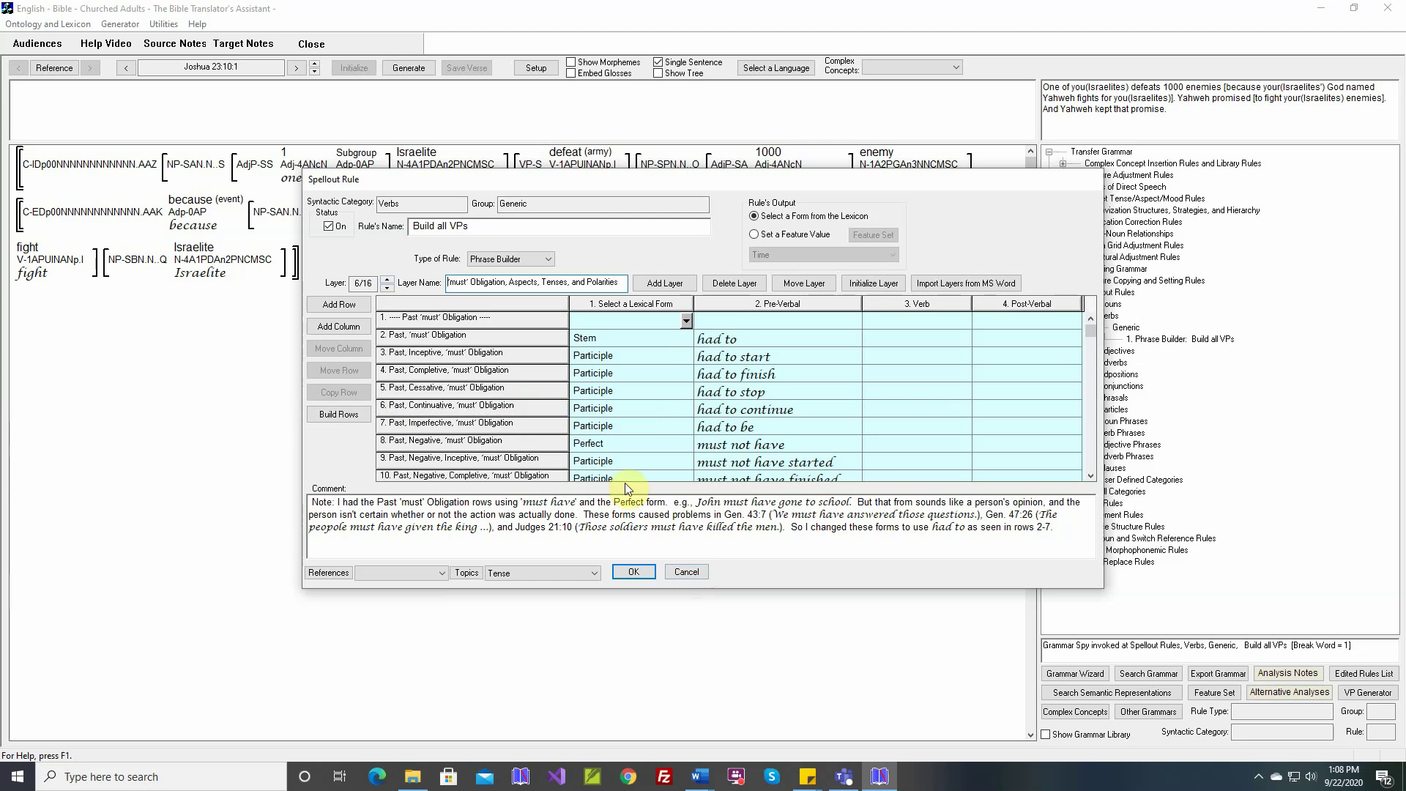
pyautogui.click(692, 576)
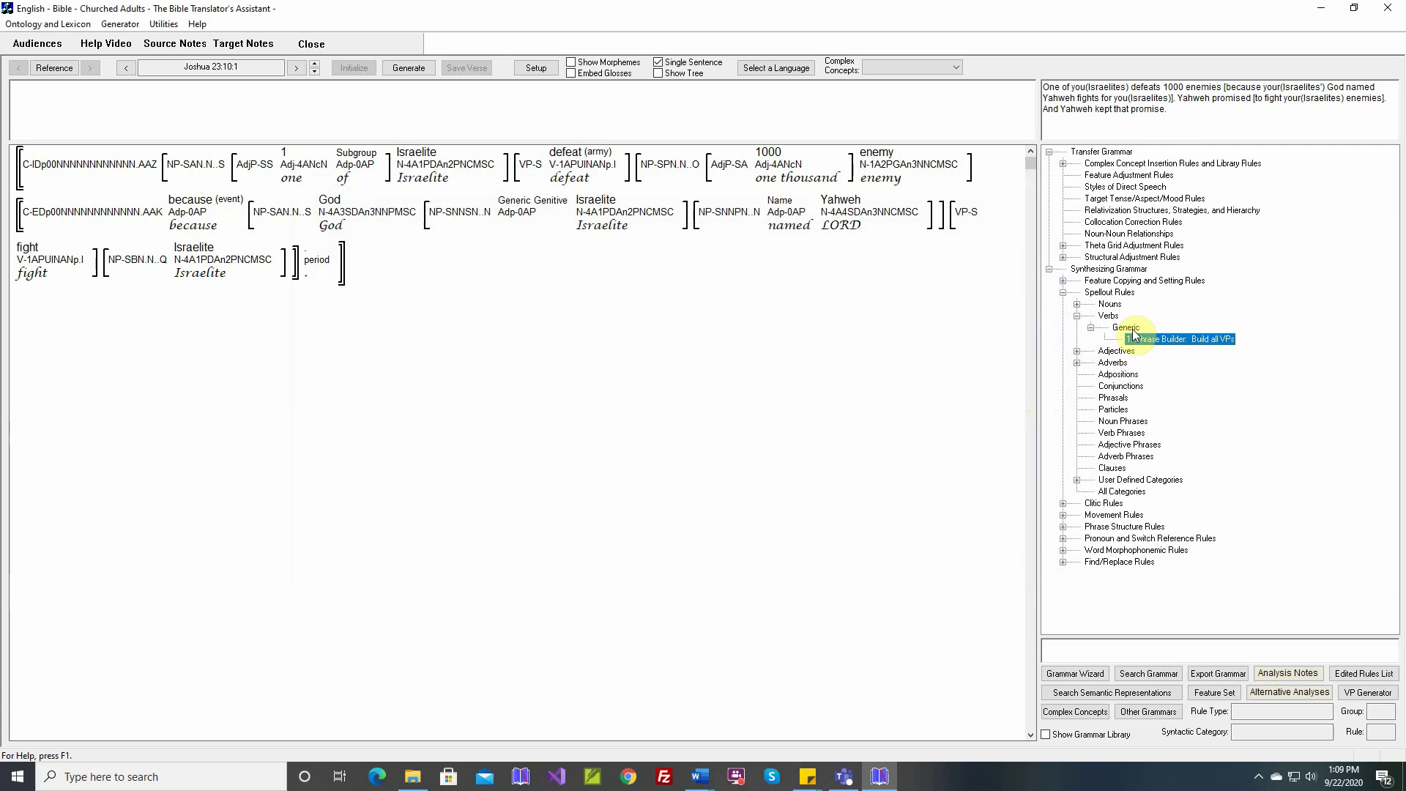
# Switch to the Word document 3. Verb Phrases - English.docx and examine the Past, Affirmative row of Table 1
pyautogui.click(700, 776)
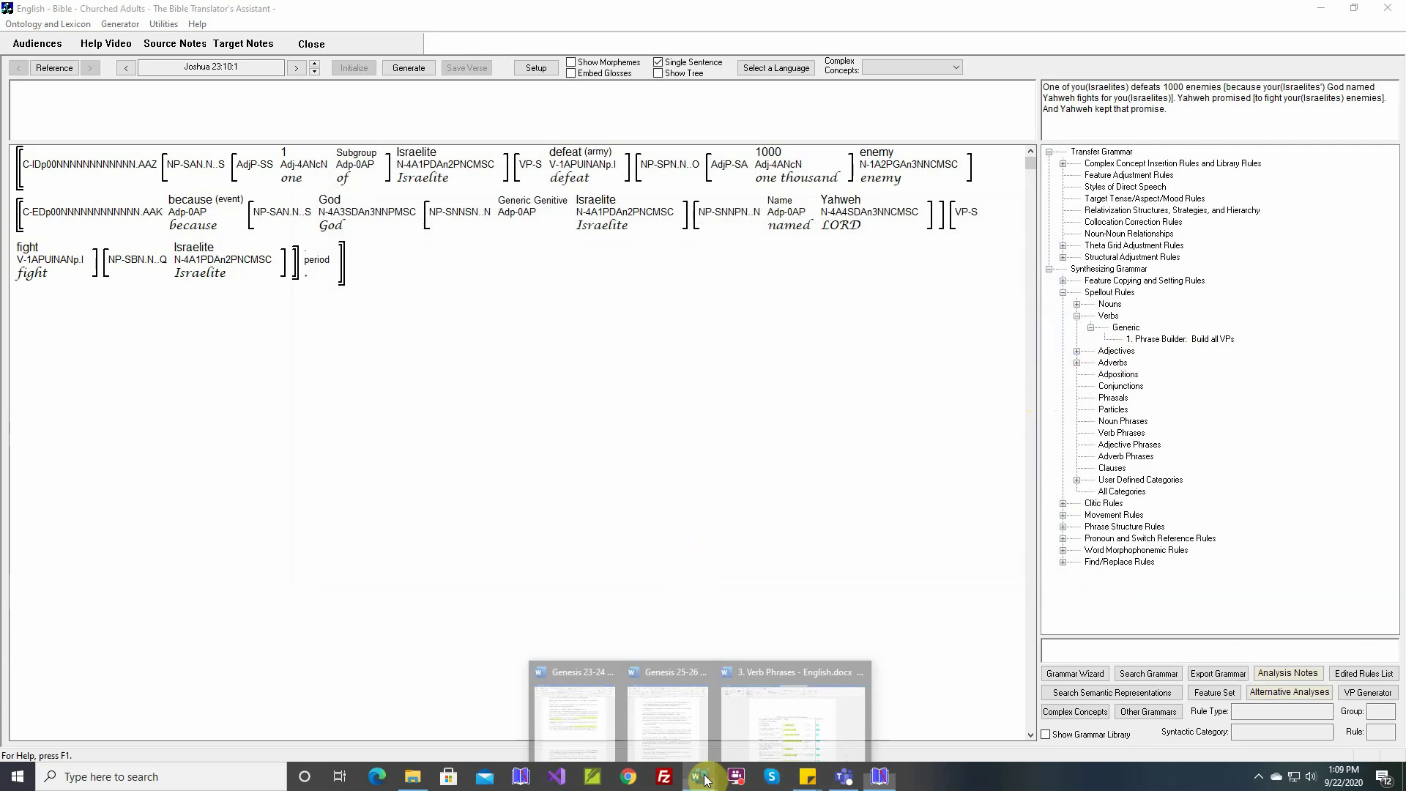
pyautogui.click(777, 724)
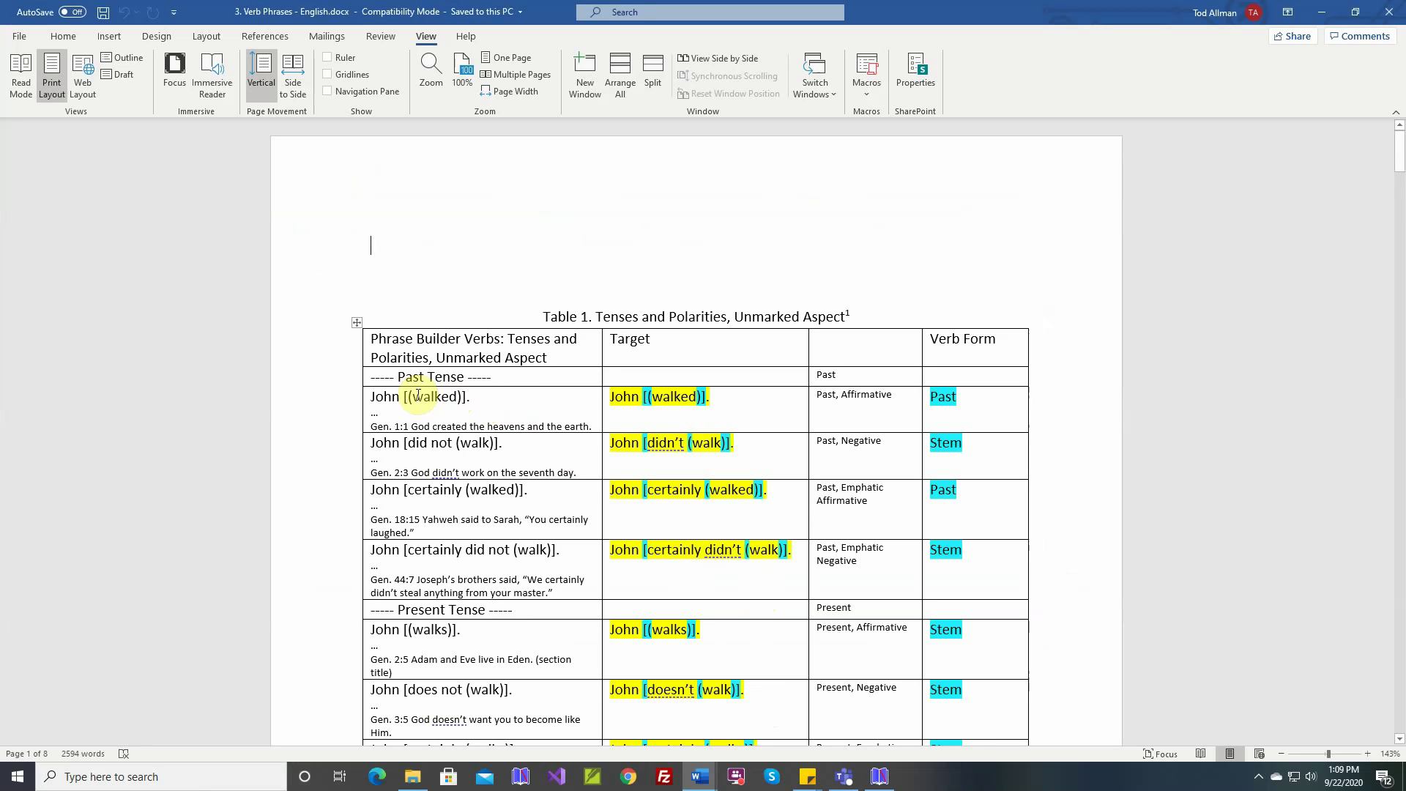
pyautogui.moveTo(481, 398); pyautogui.dragTo(370, 397)
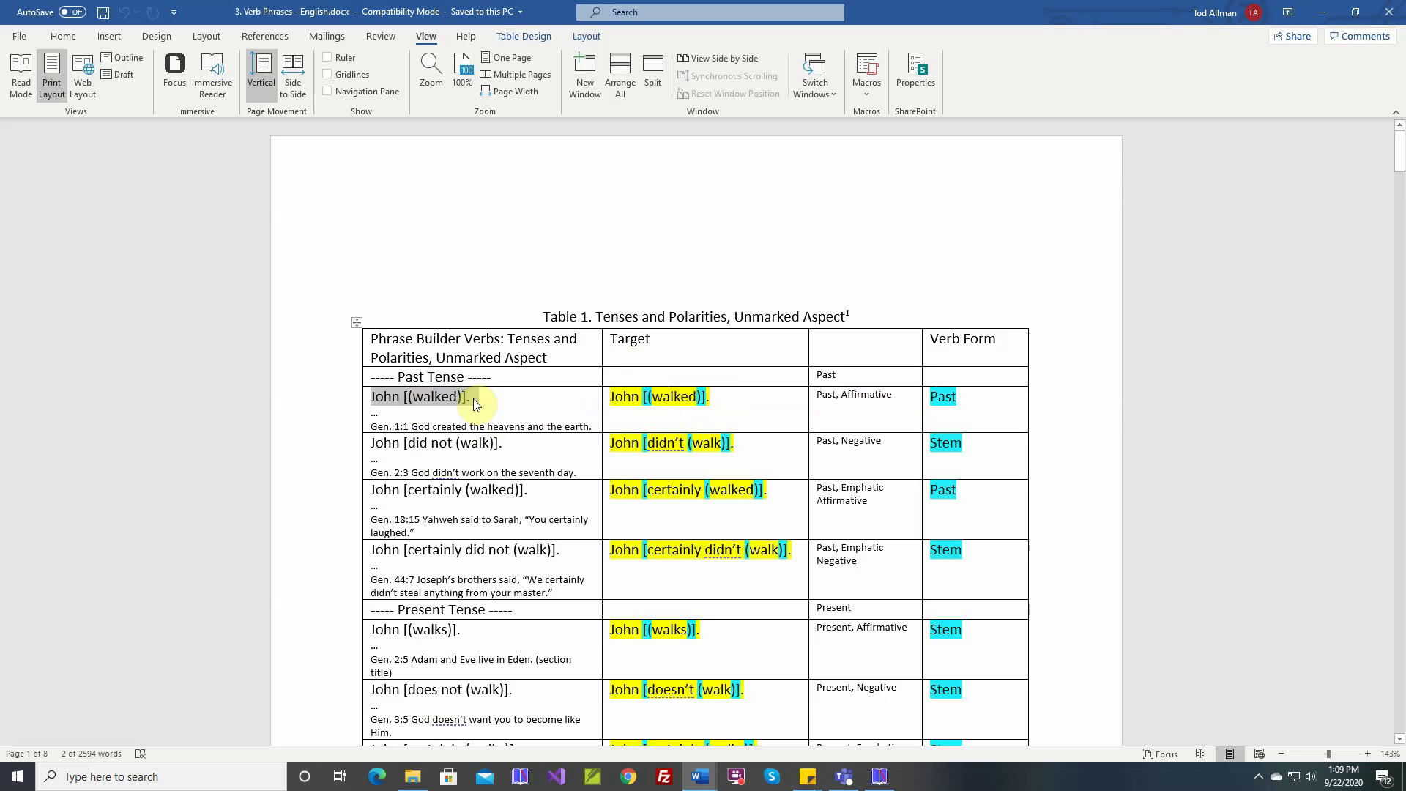
pyautogui.click(663, 397)
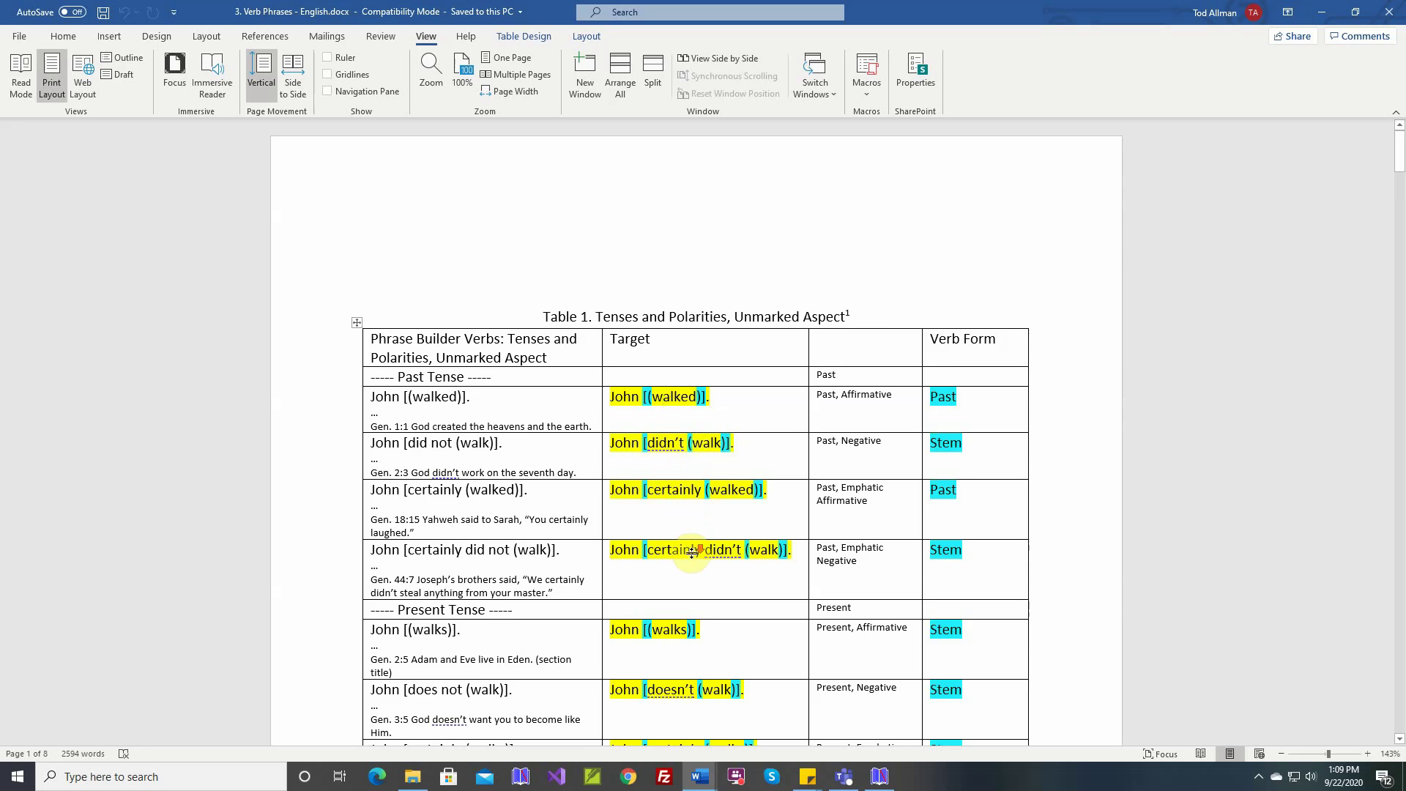
# Skim the document's verb phrase tables down to Table 7, Salience Bands, and return to Table 3, Potential Moods
pyautogui.scroll(-20, 692, 553)
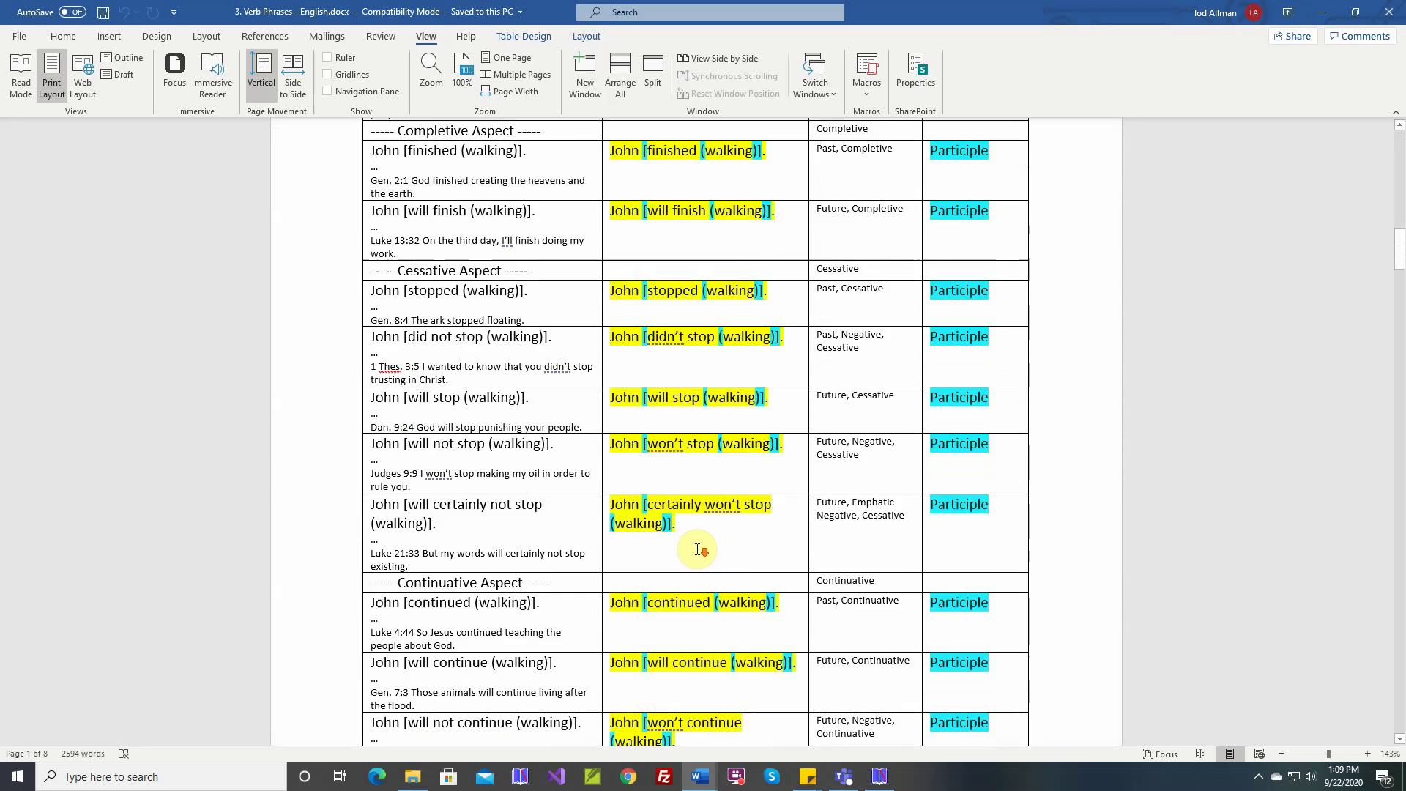
pyautogui.scroll(-20, 698, 550)
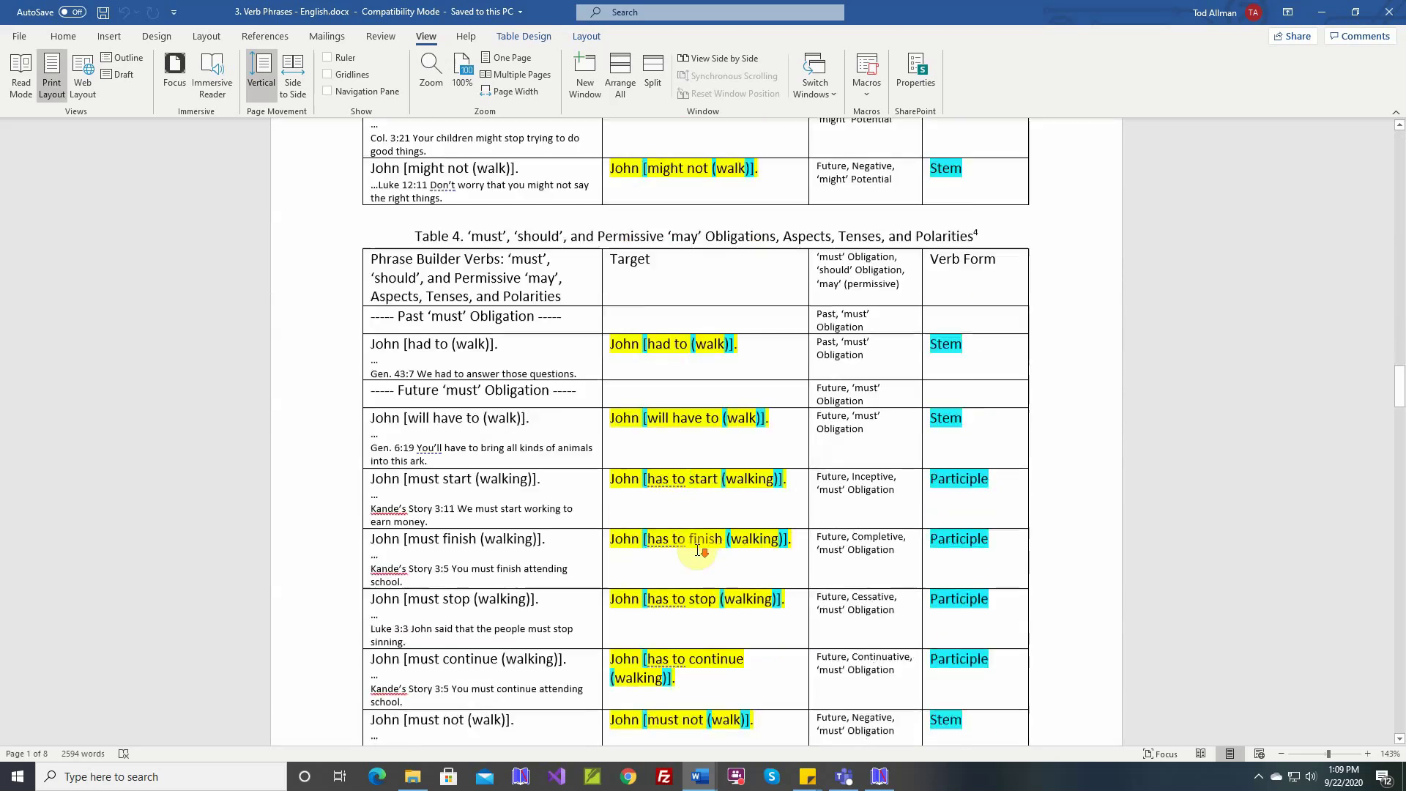
pyautogui.scroll(-20, 698, 550)
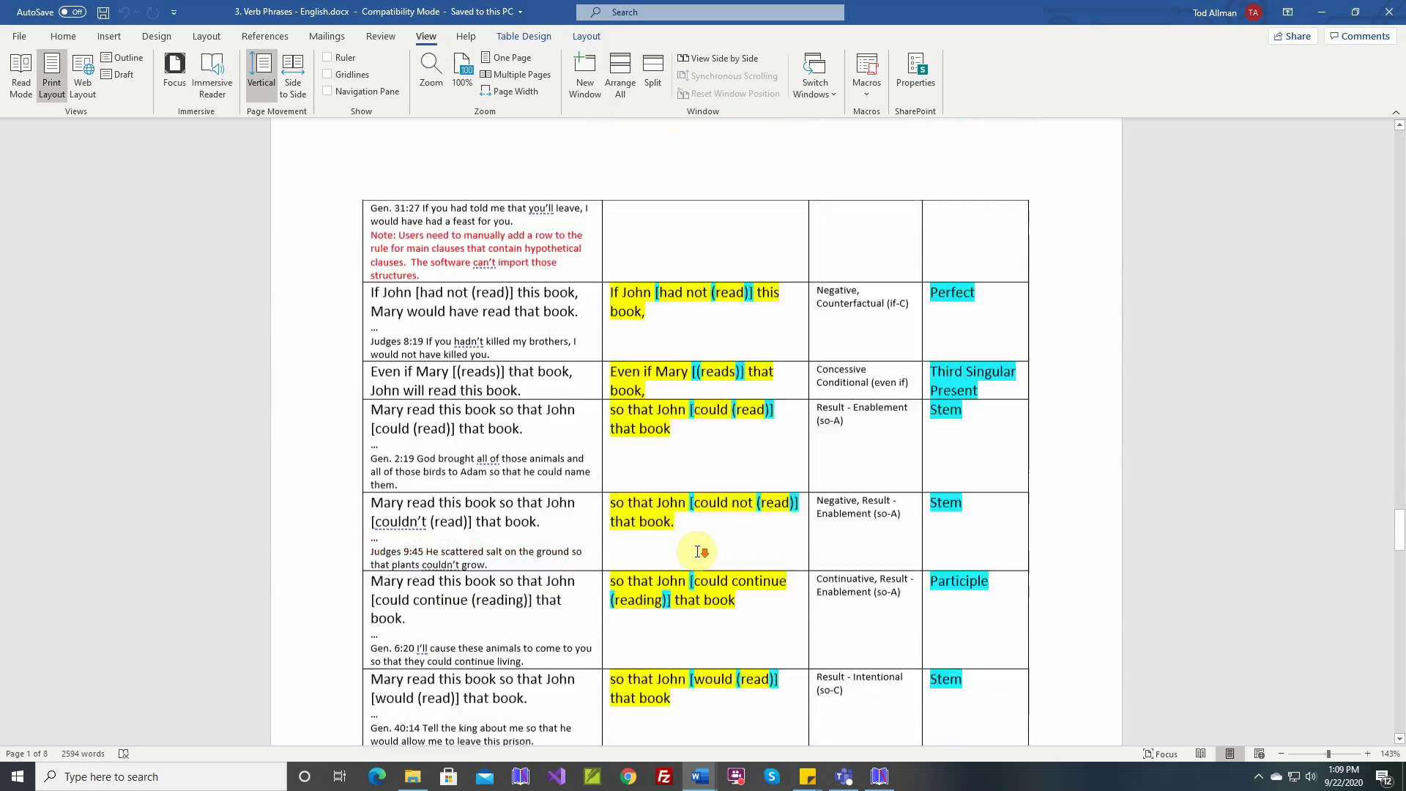
pyautogui.scroll(-20, 698, 552)
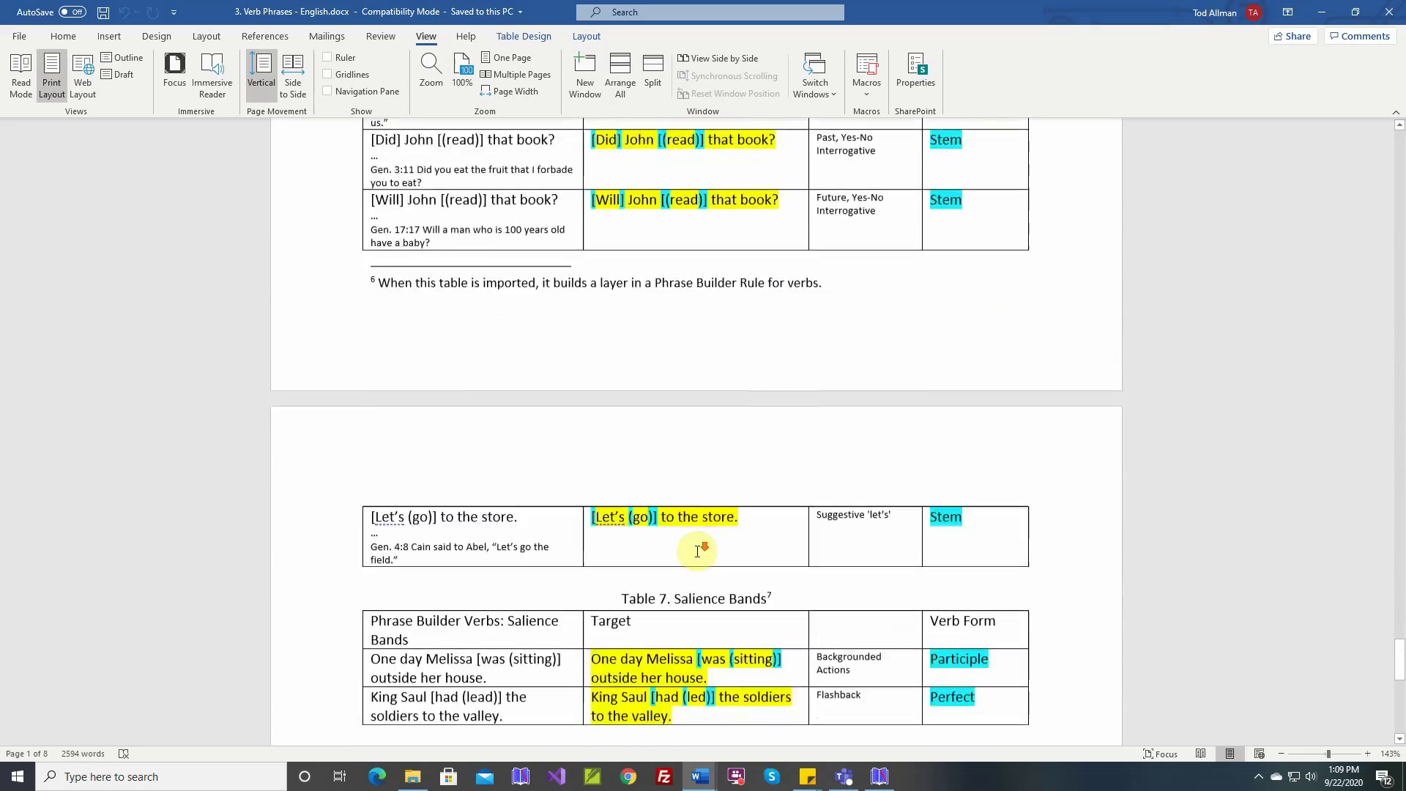
pyautogui.scroll(-5, 698, 553)
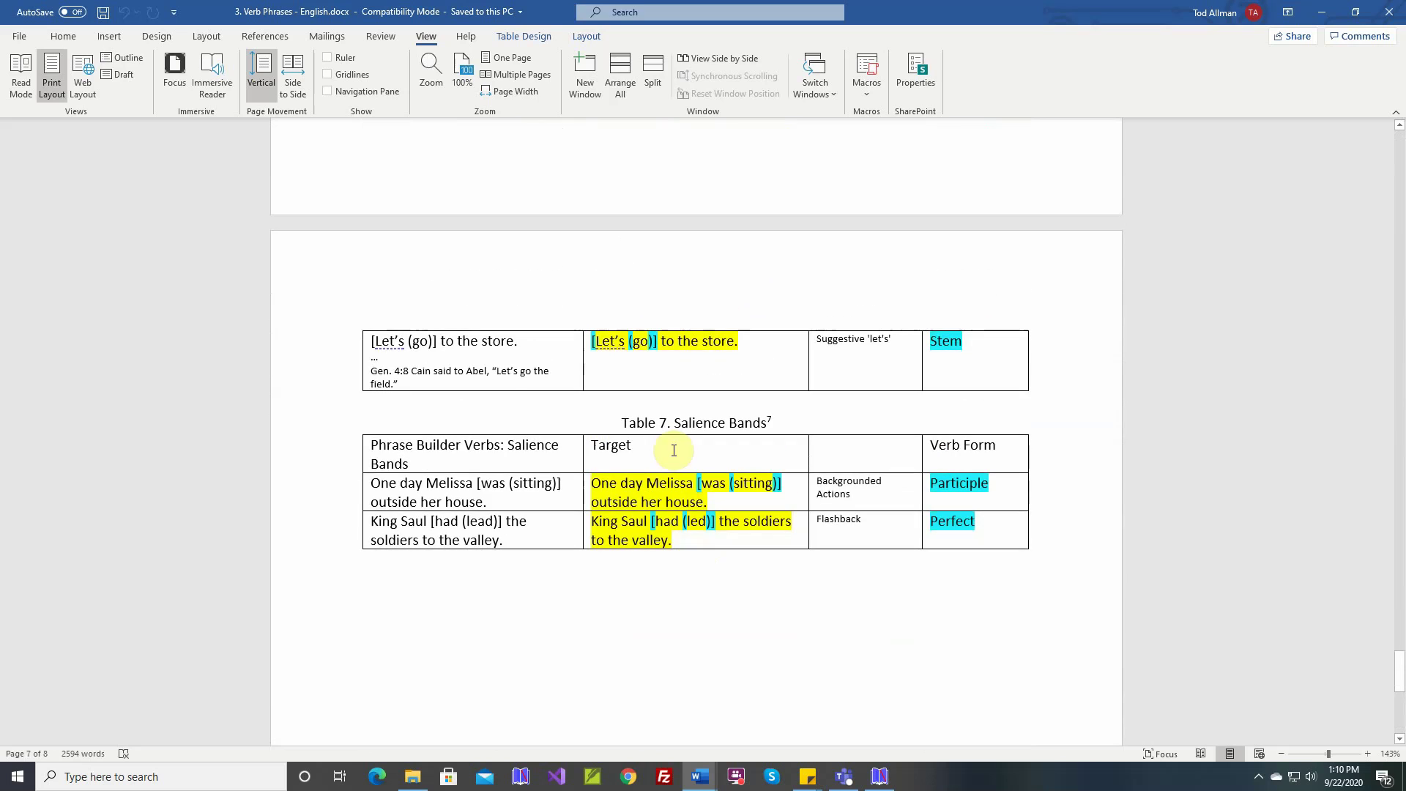
pyautogui.scroll(20, 689, 496)
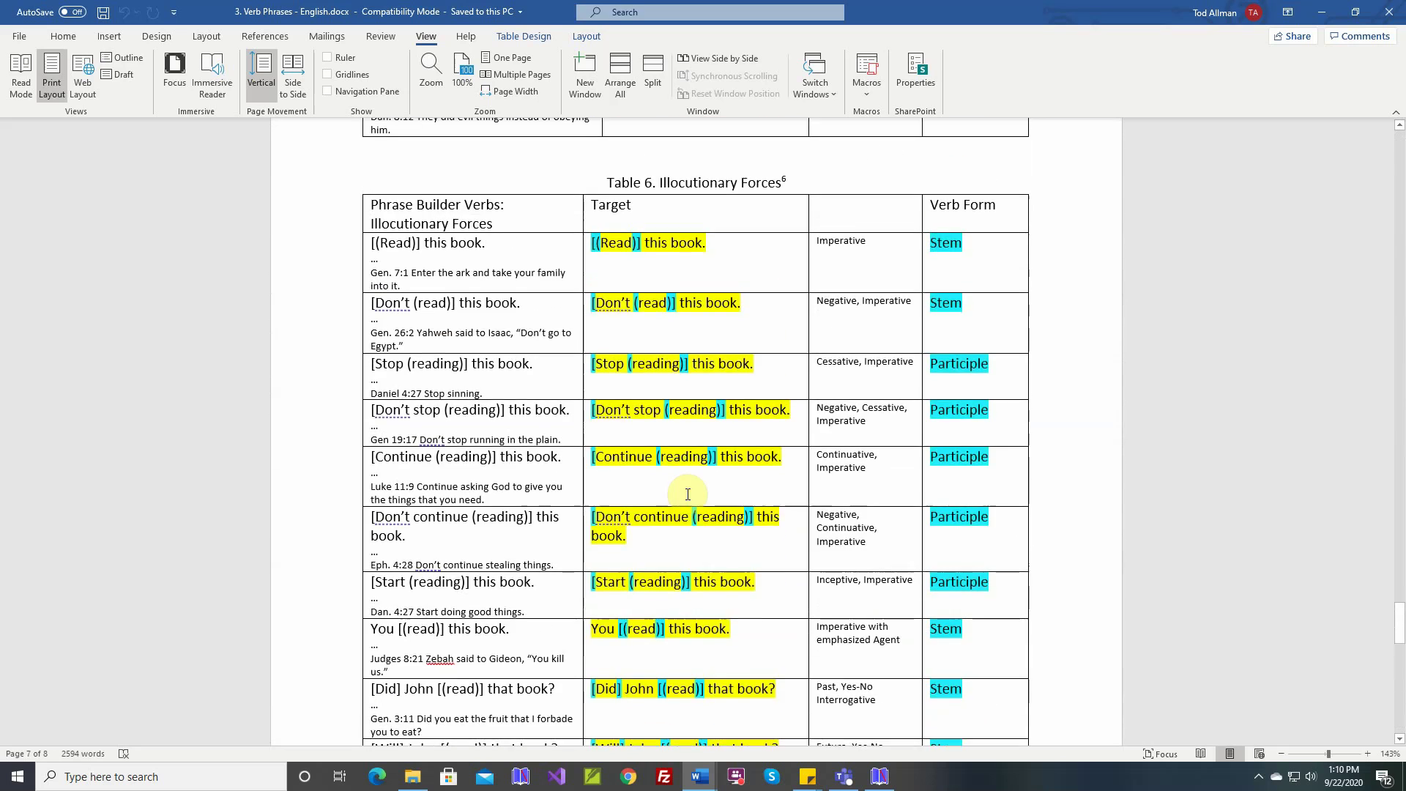
pyautogui.scroll(20, 689, 495)
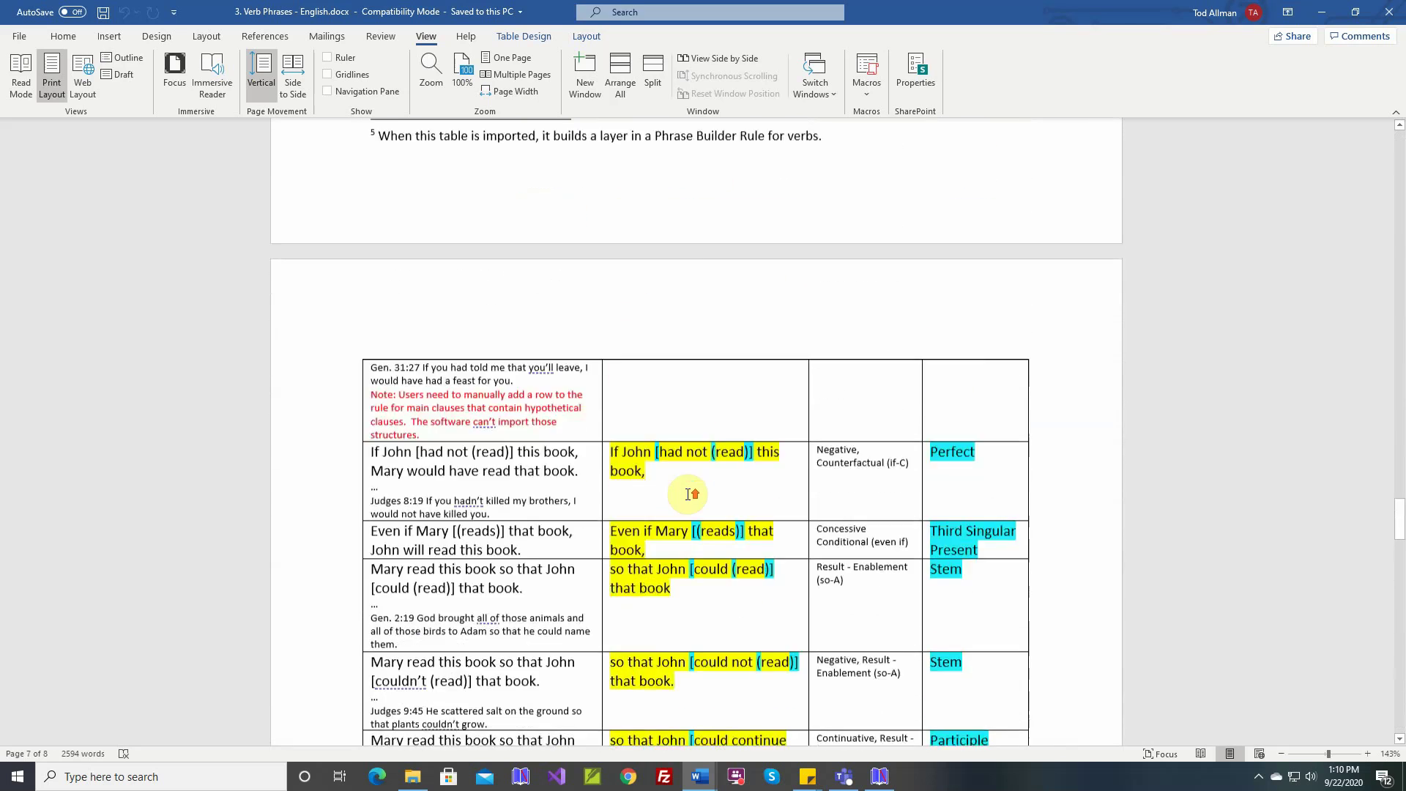
pyautogui.scroll(20, 689, 492)
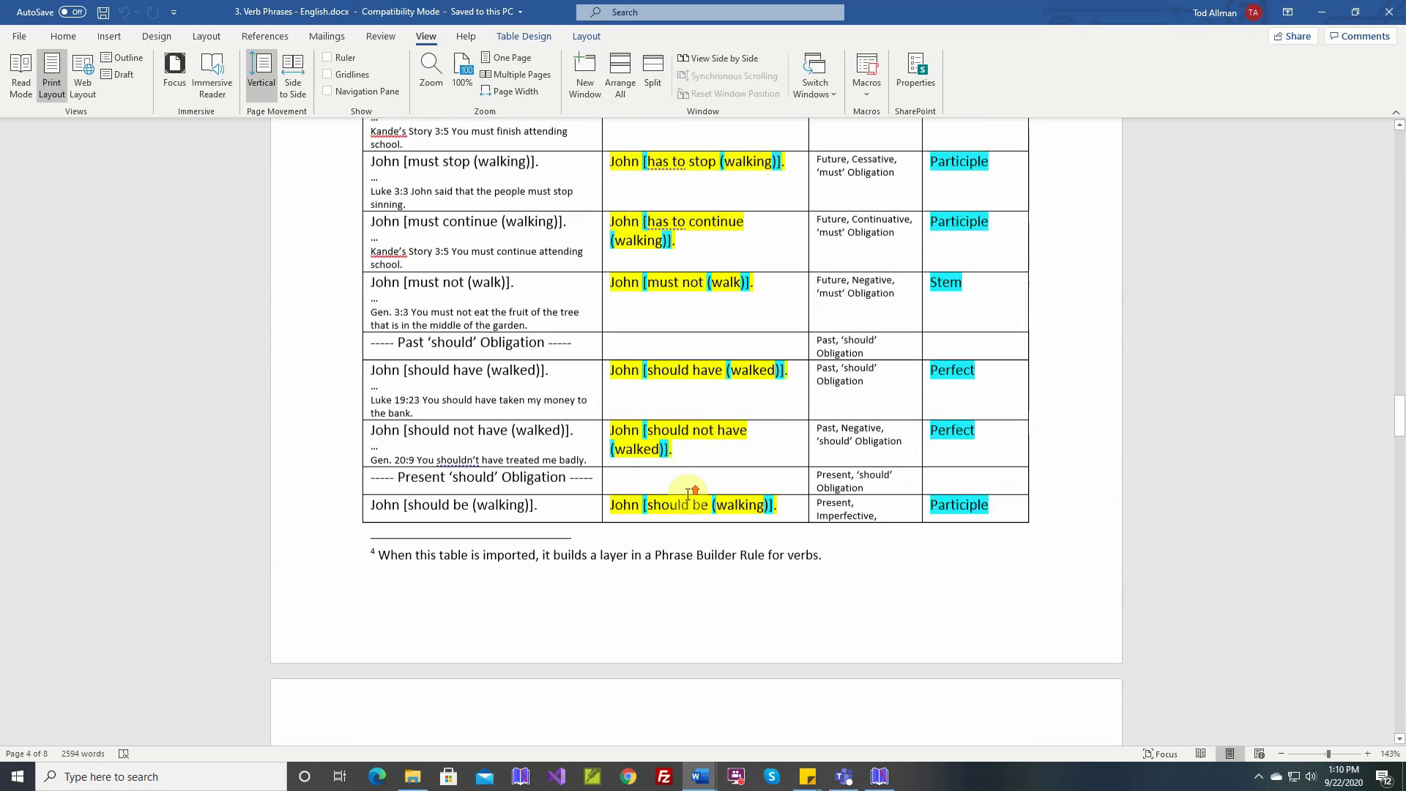
pyautogui.scroll(15, 689, 495)
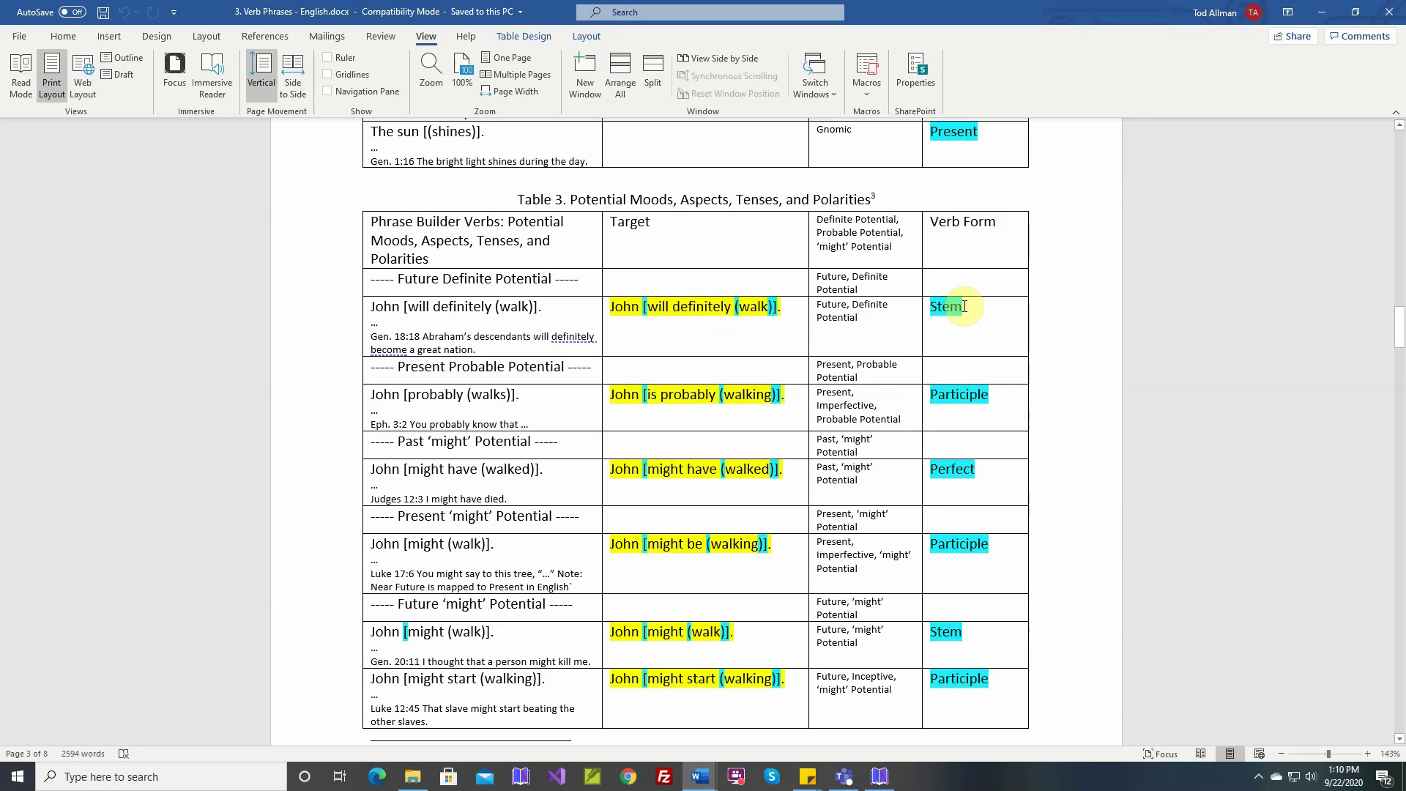
# Highlight the Stem and Participle verb forms and the Future, Definite Potential description in Table 3
pyautogui.moveTo(960, 307); pyautogui.dragTo(929, 308)
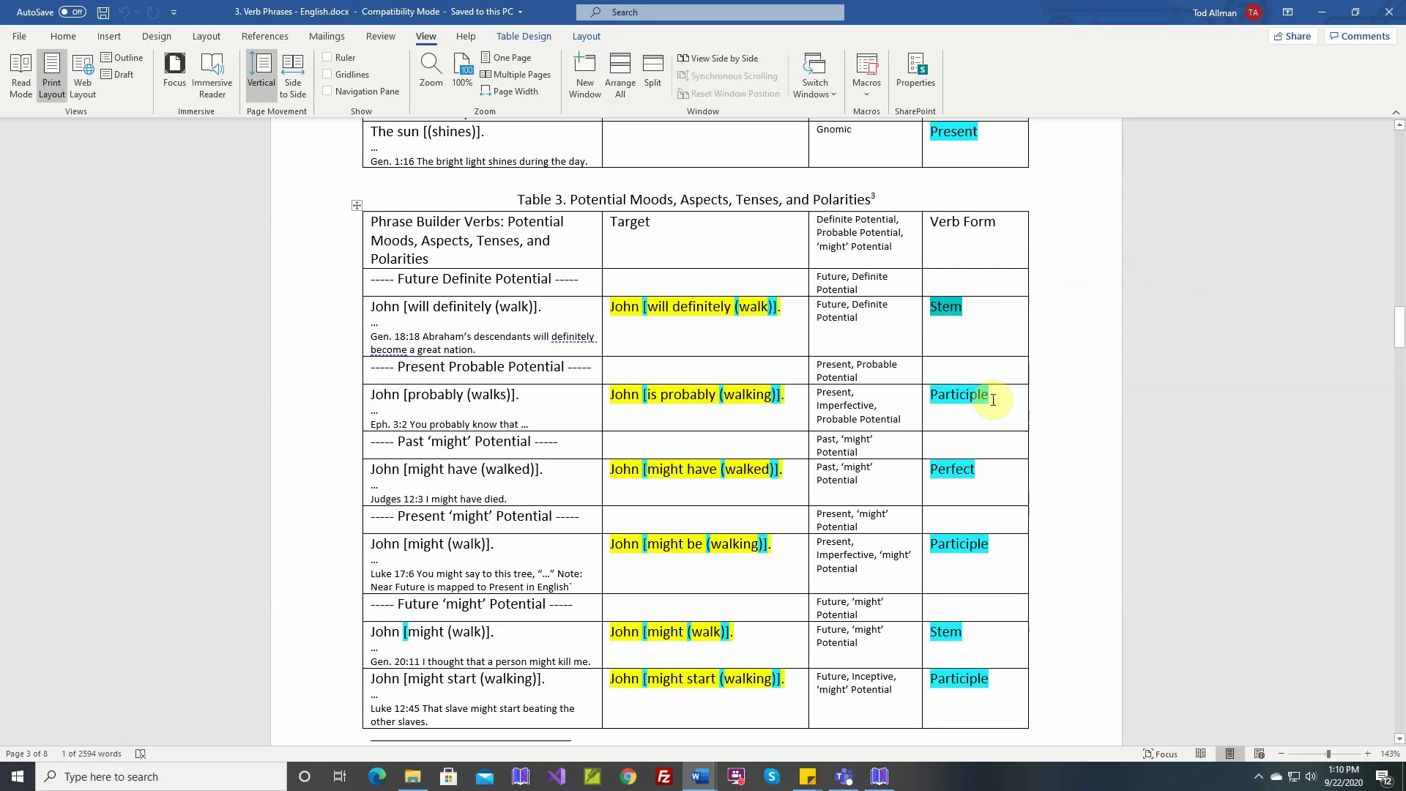
pyautogui.moveTo(994, 400); pyautogui.dragTo(929, 397)
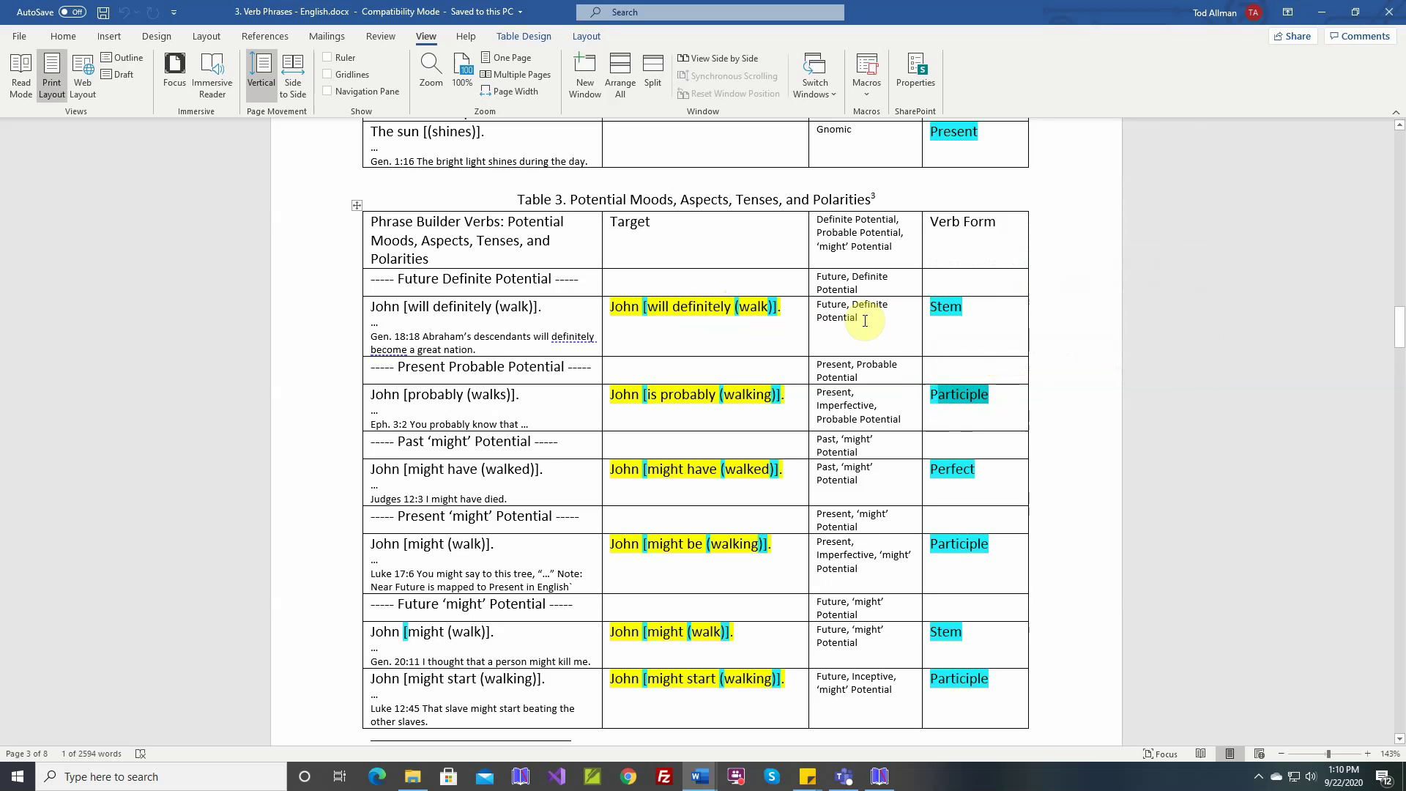
pyautogui.moveTo(865, 321); pyautogui.dragTo(829, 309)
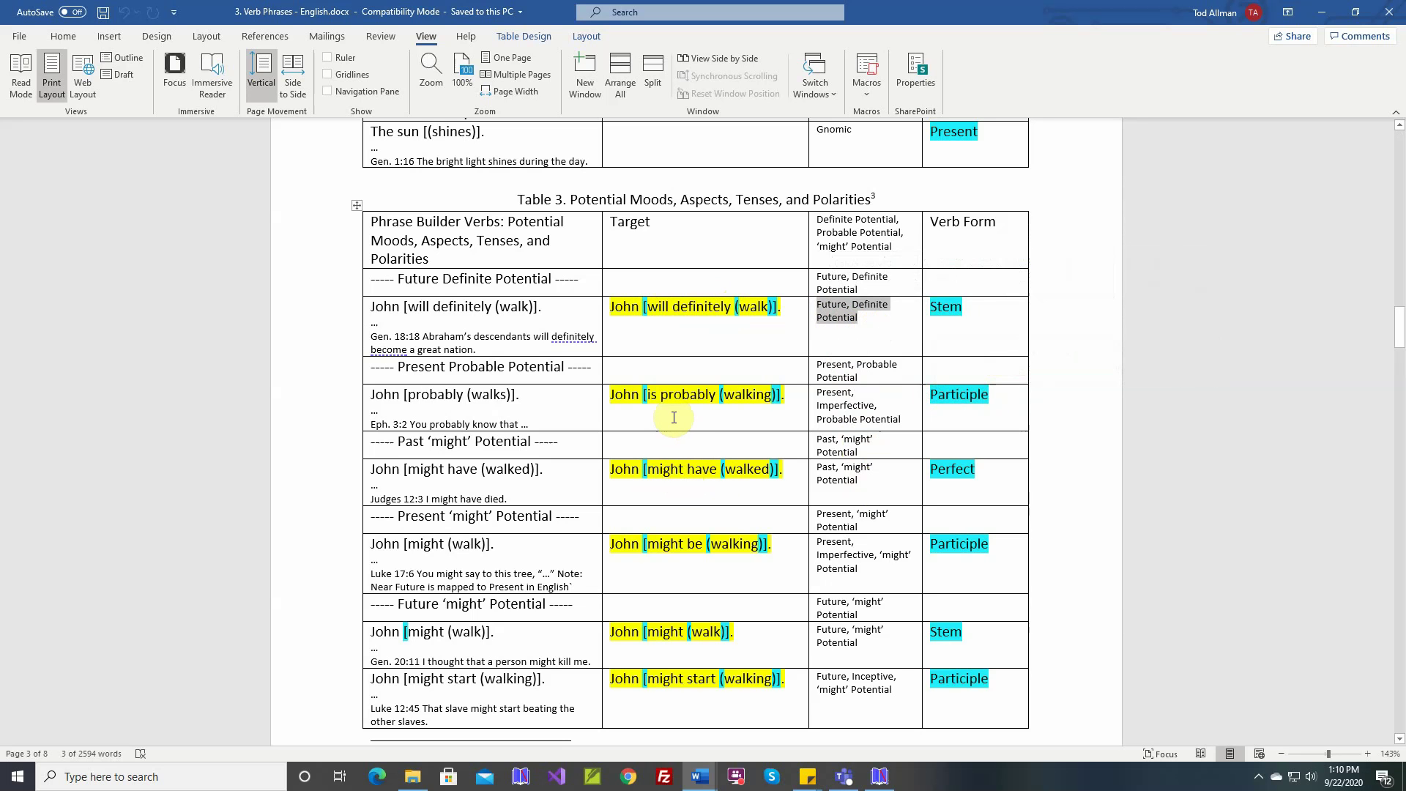
# Switch back to The Bible Translator's Assistant and start a new Phrase Builder rule in the verbs' Generic group
pyautogui.click(879, 776)
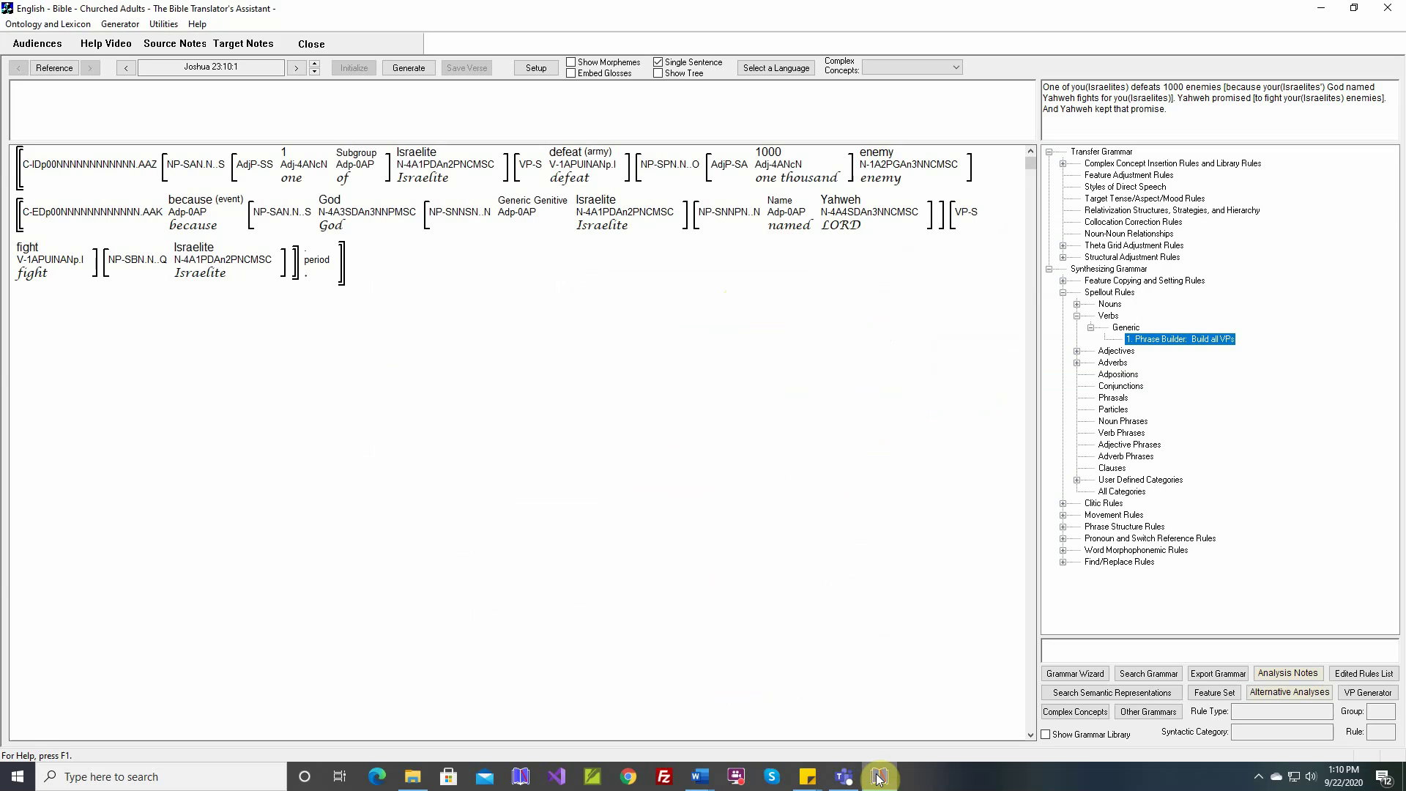
pyautogui.doubleClick(1132, 330)
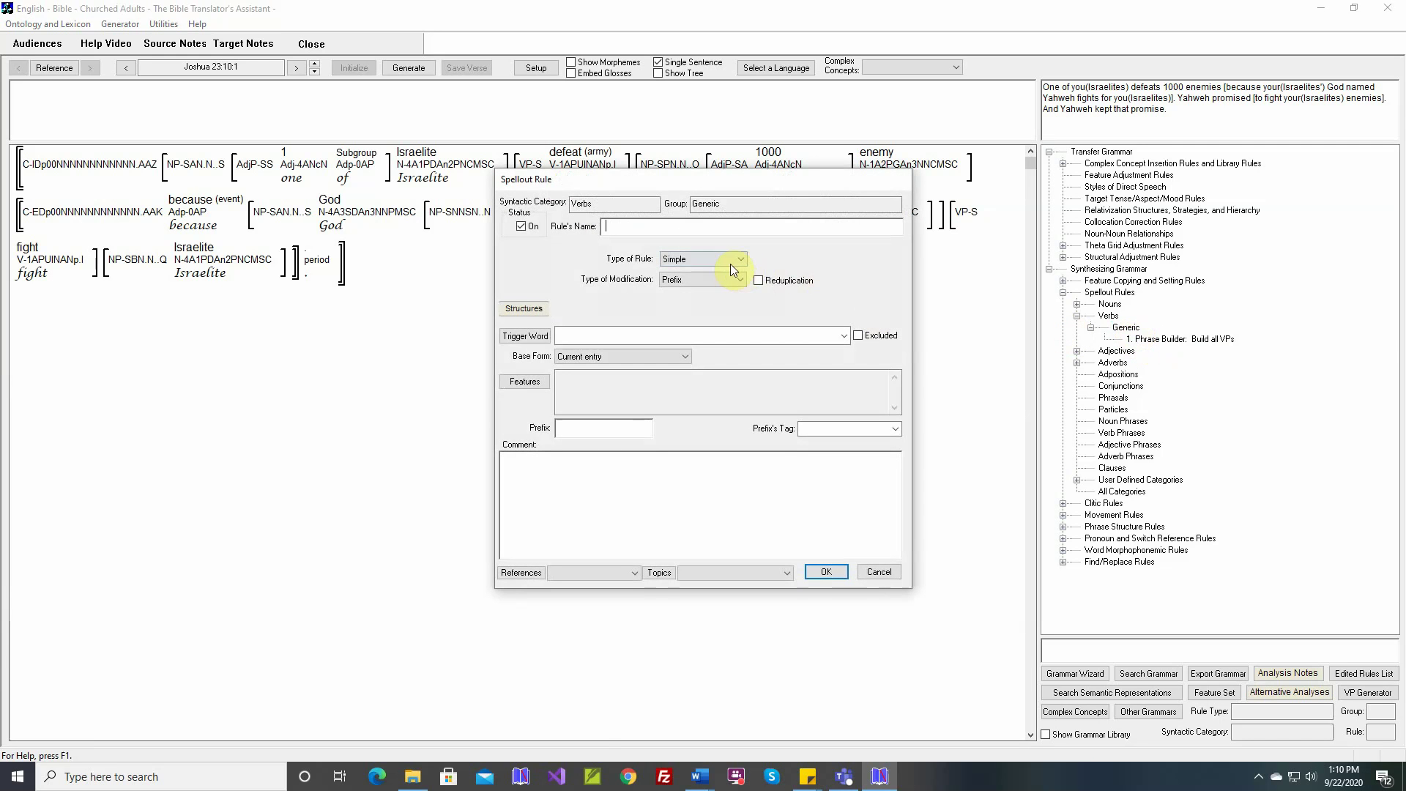
pyautogui.click(733, 263)
pyautogui.click(717, 326)
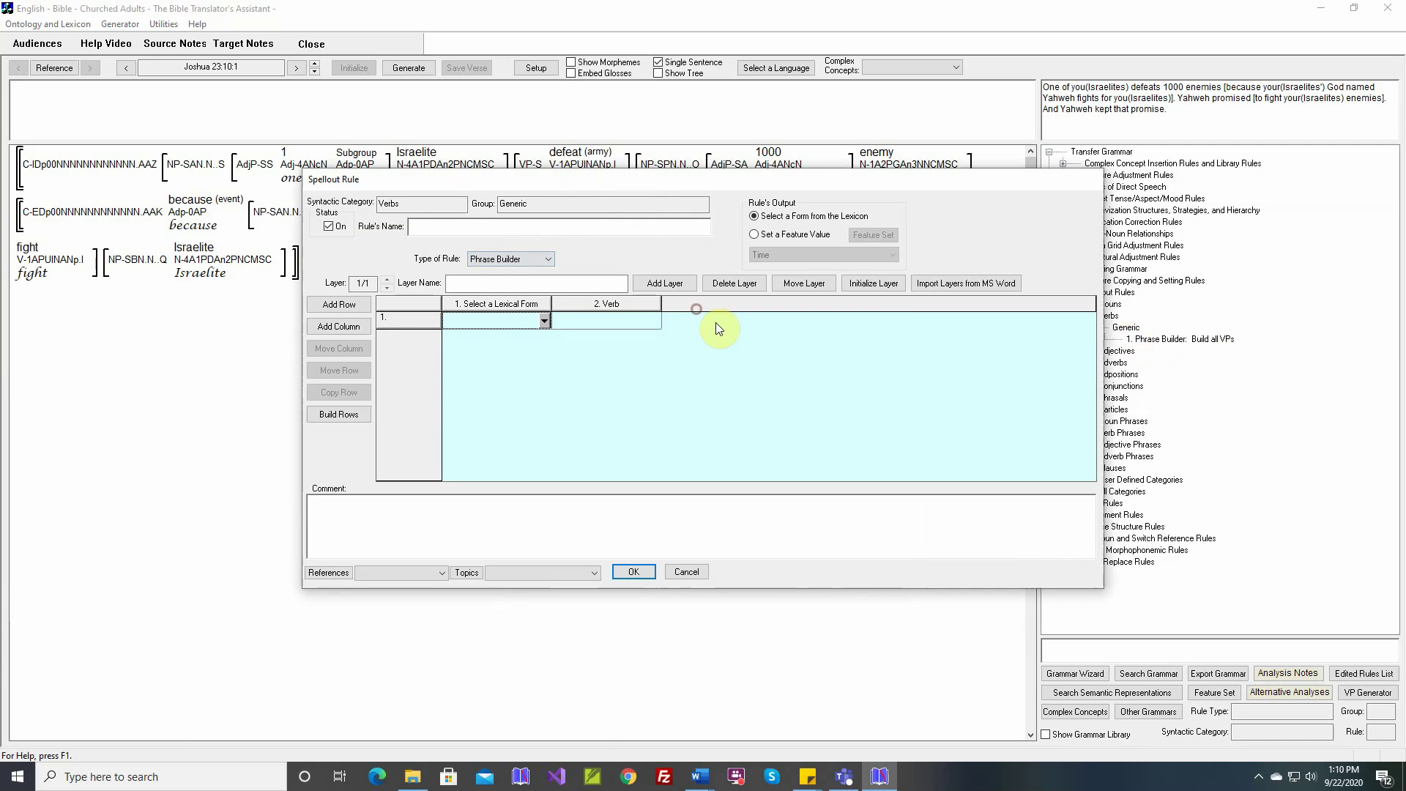
# Import all tables from 3. Verb Phrases - English.docx as layers of the new rule
pyautogui.click(961, 287)
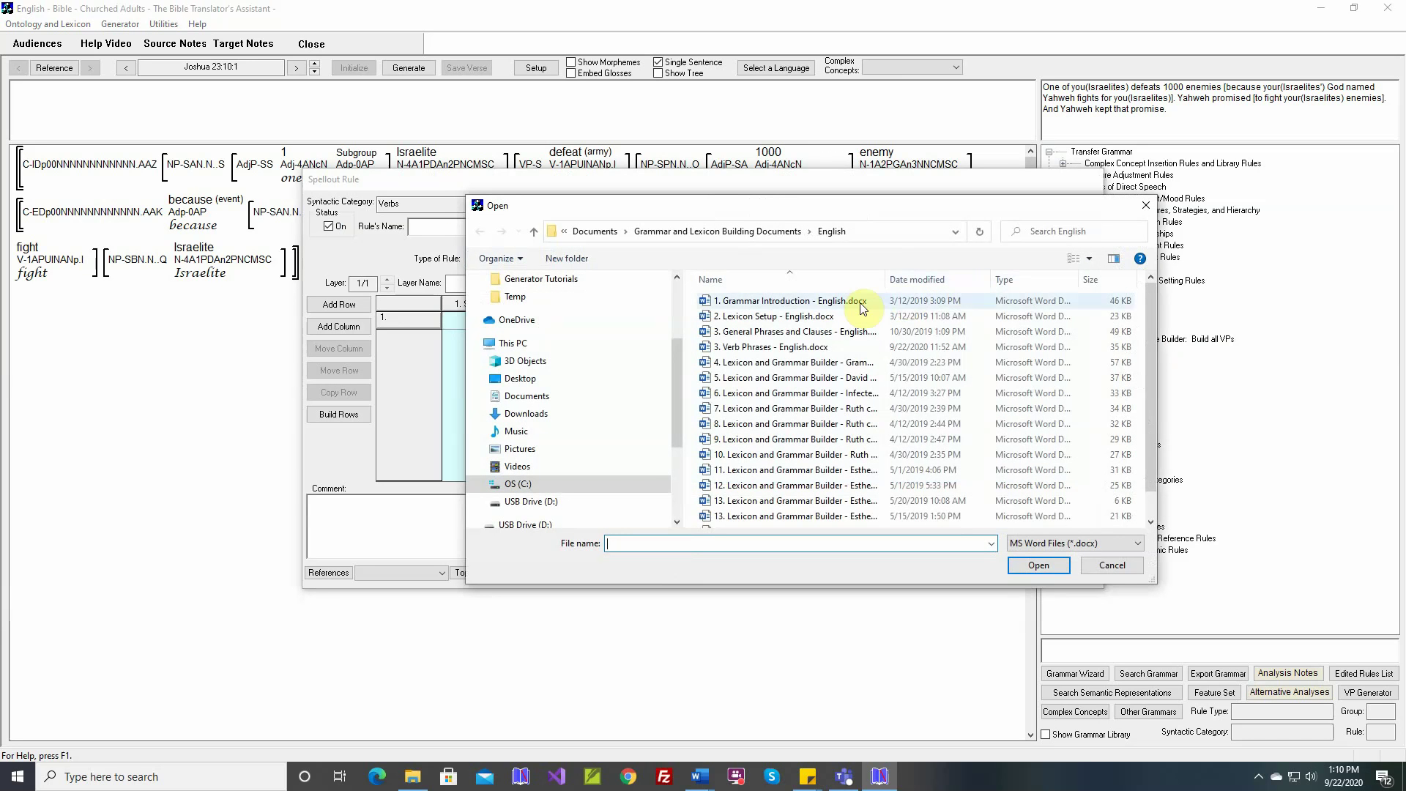
pyautogui.doubleClick(762, 348)
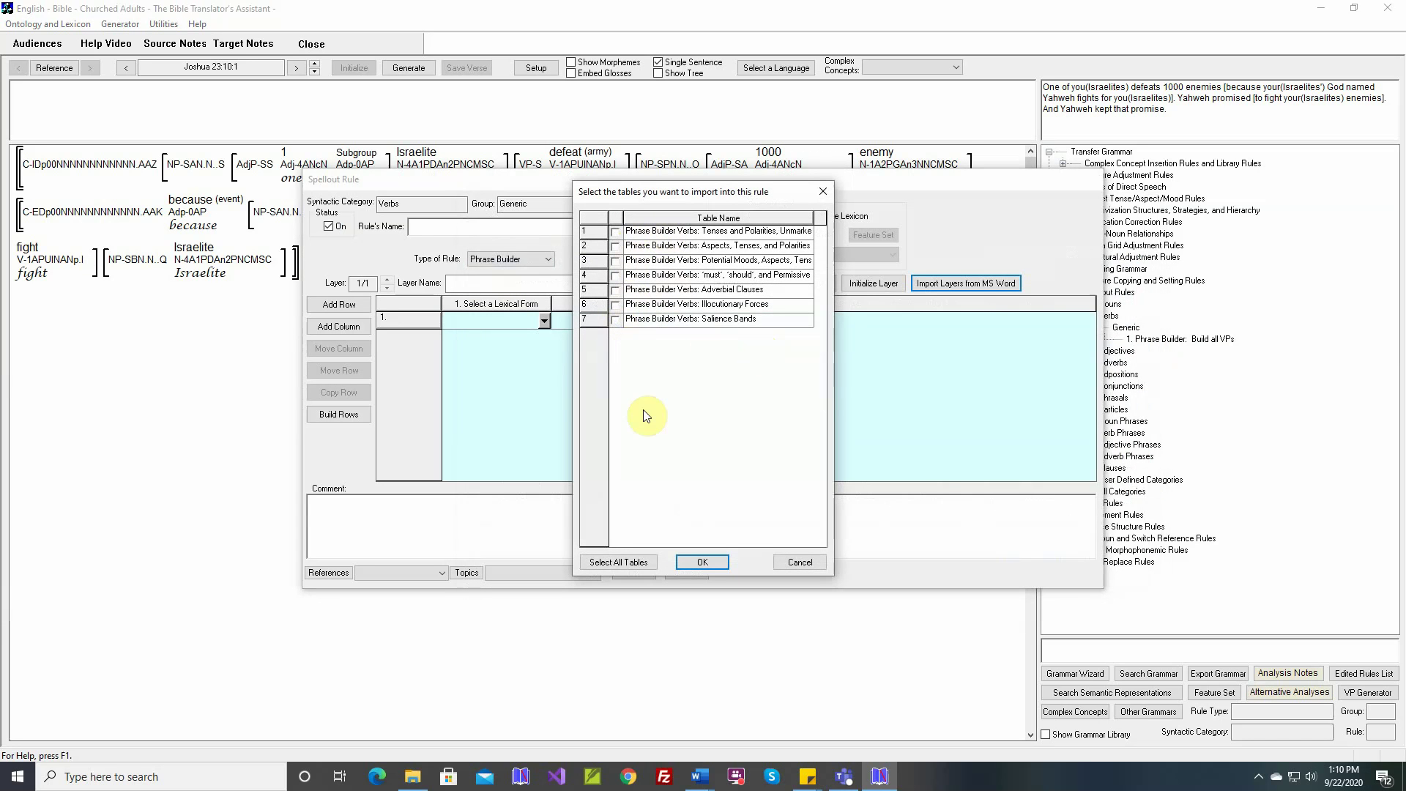
pyautogui.click(621, 561)
pyautogui.click(695, 565)
# Review the imported layers from Salience Bands back to the 'must', 'should', and Permissive 'may' layer
pyautogui.click(384, 302)
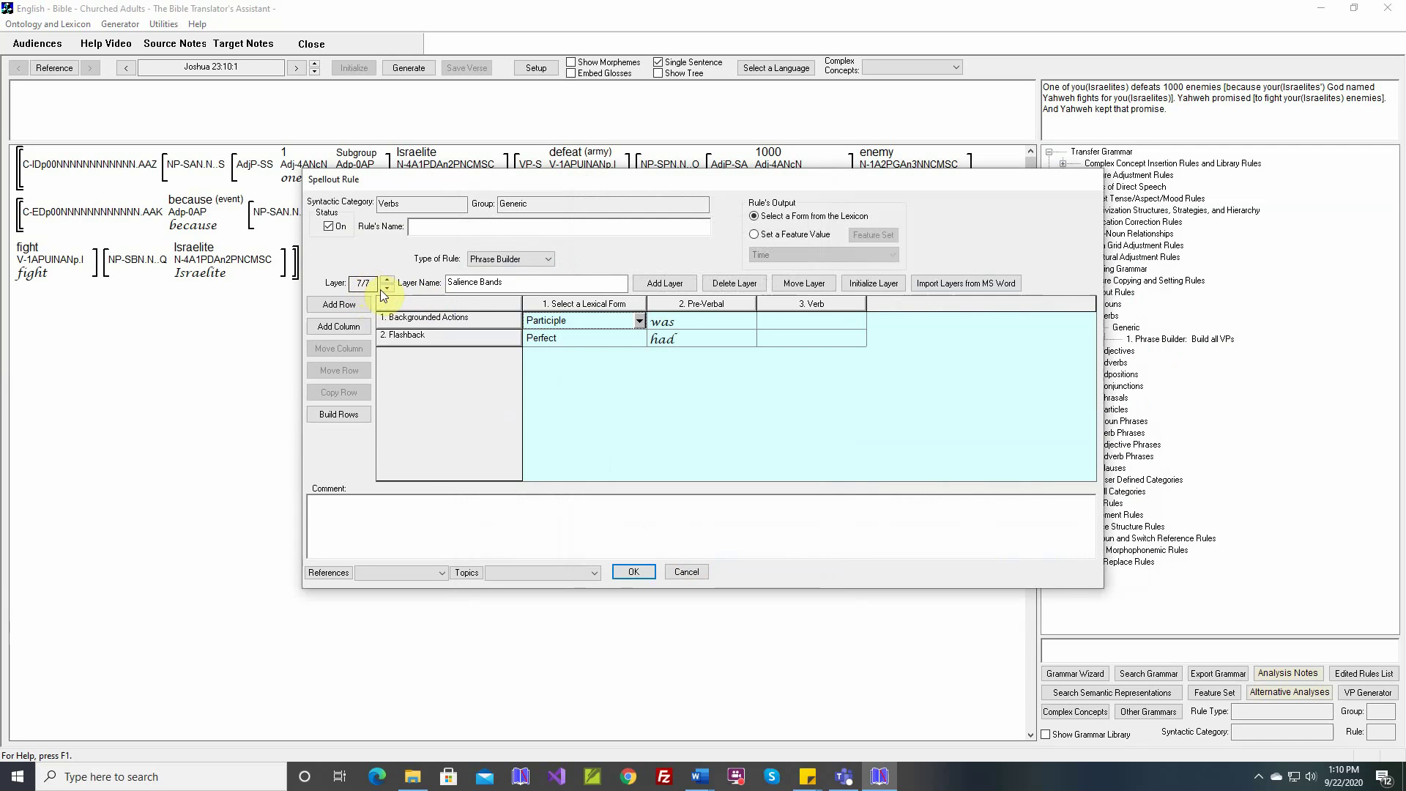
pyautogui.click(385, 288)
pyautogui.click(386, 289)
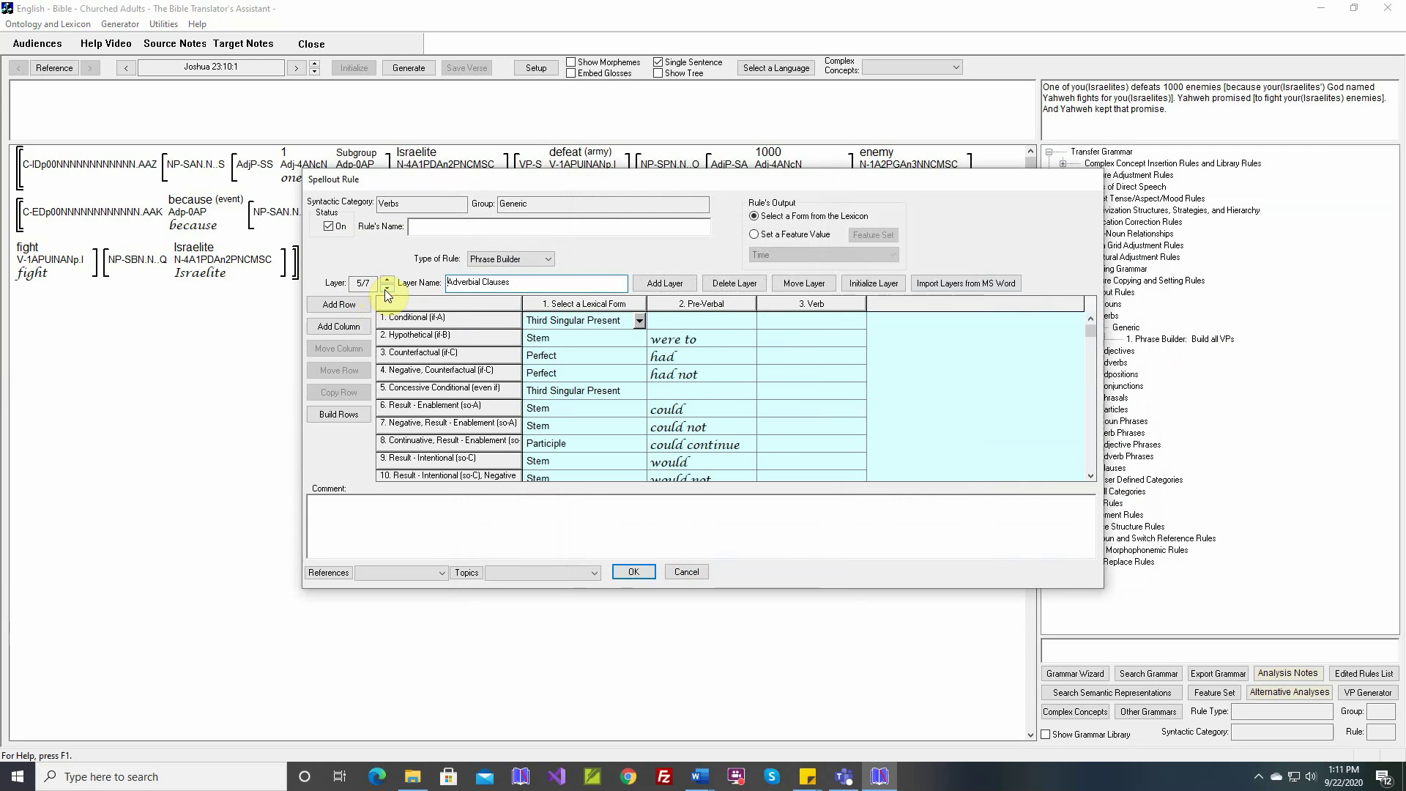
pyautogui.click(387, 289)
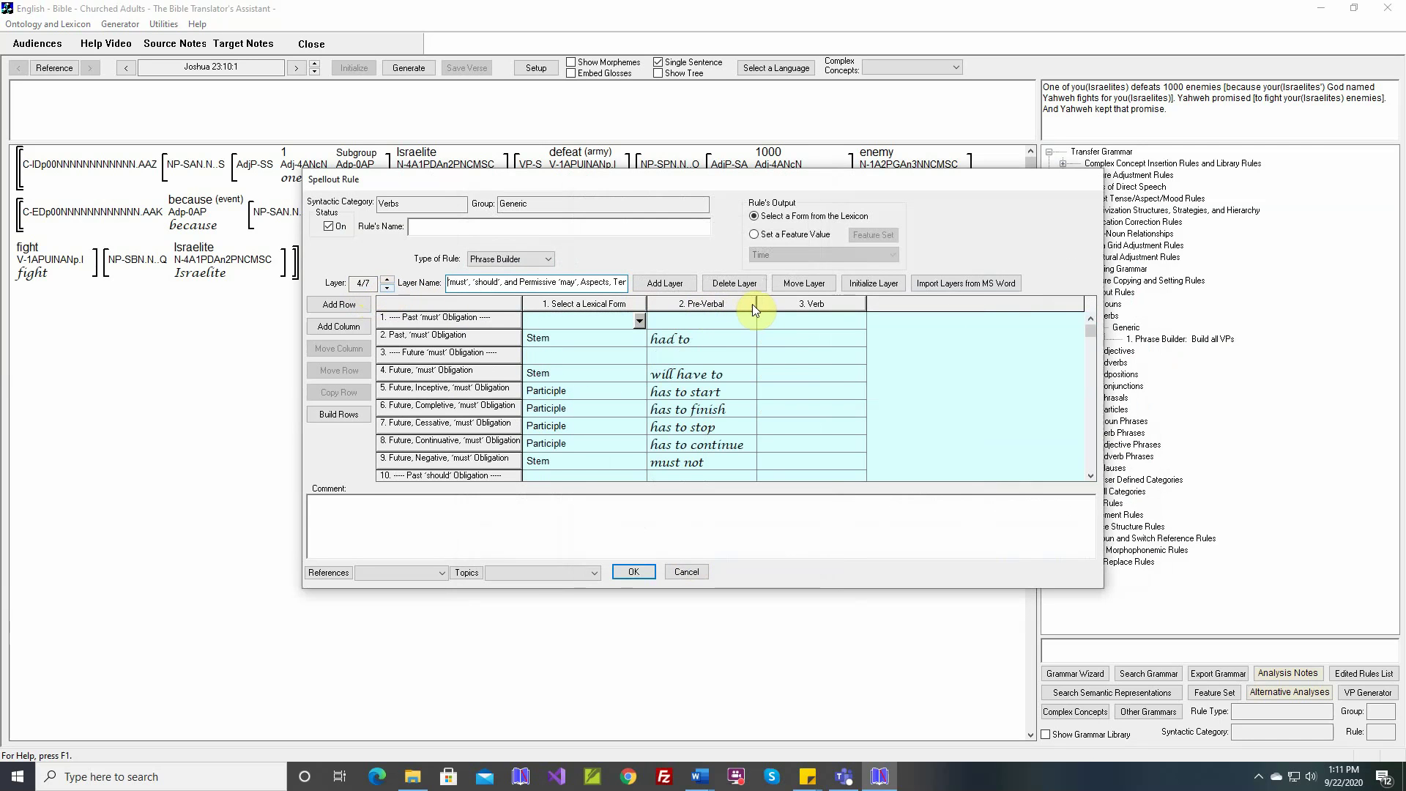
# Widen the layer's columns to inspect the structure behind the Future, Continuative, 'must' Obligation row, and discard the new rule
pyautogui.moveTo(757, 304); pyautogui.dragTo(783, 304)
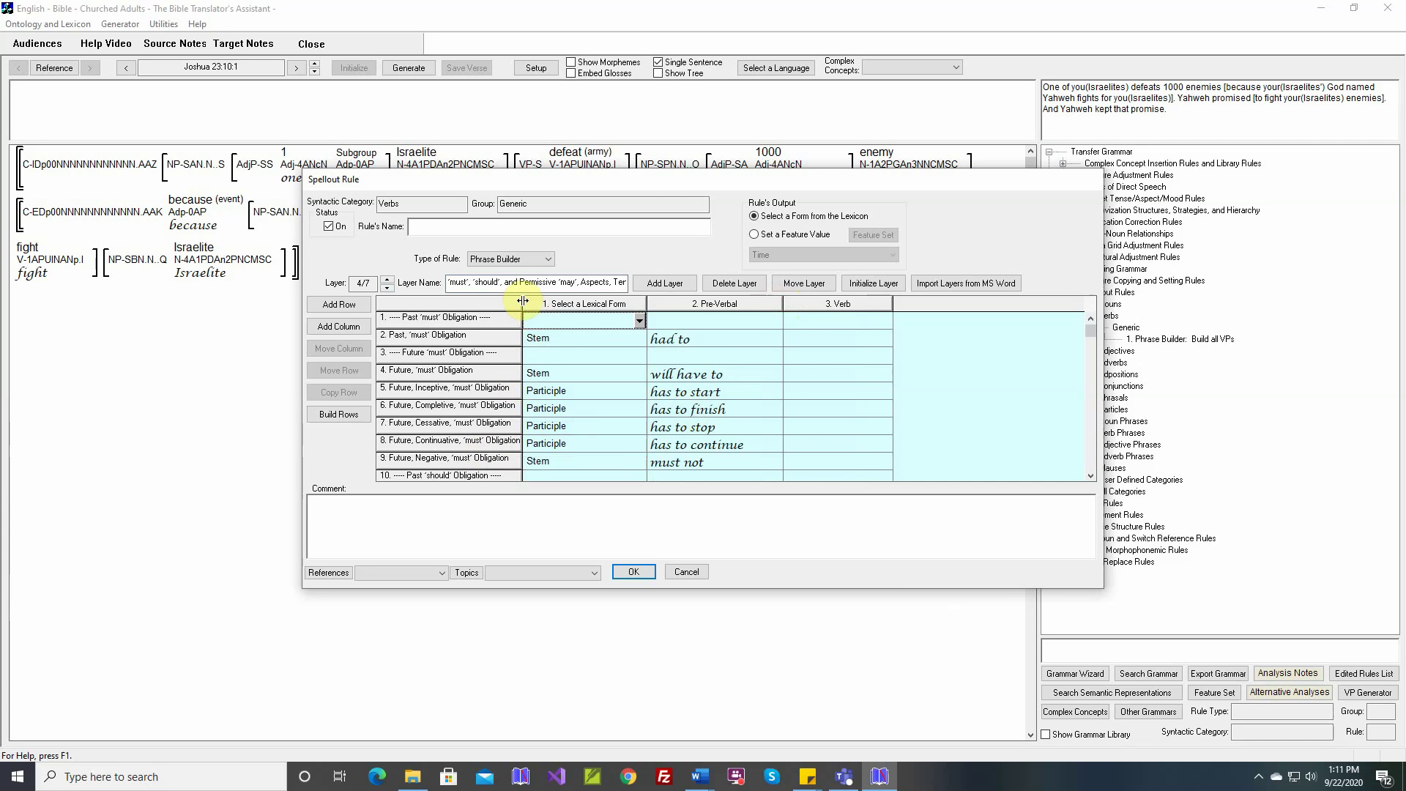
pyautogui.moveTo(523, 301); pyautogui.dragTo(550, 301)
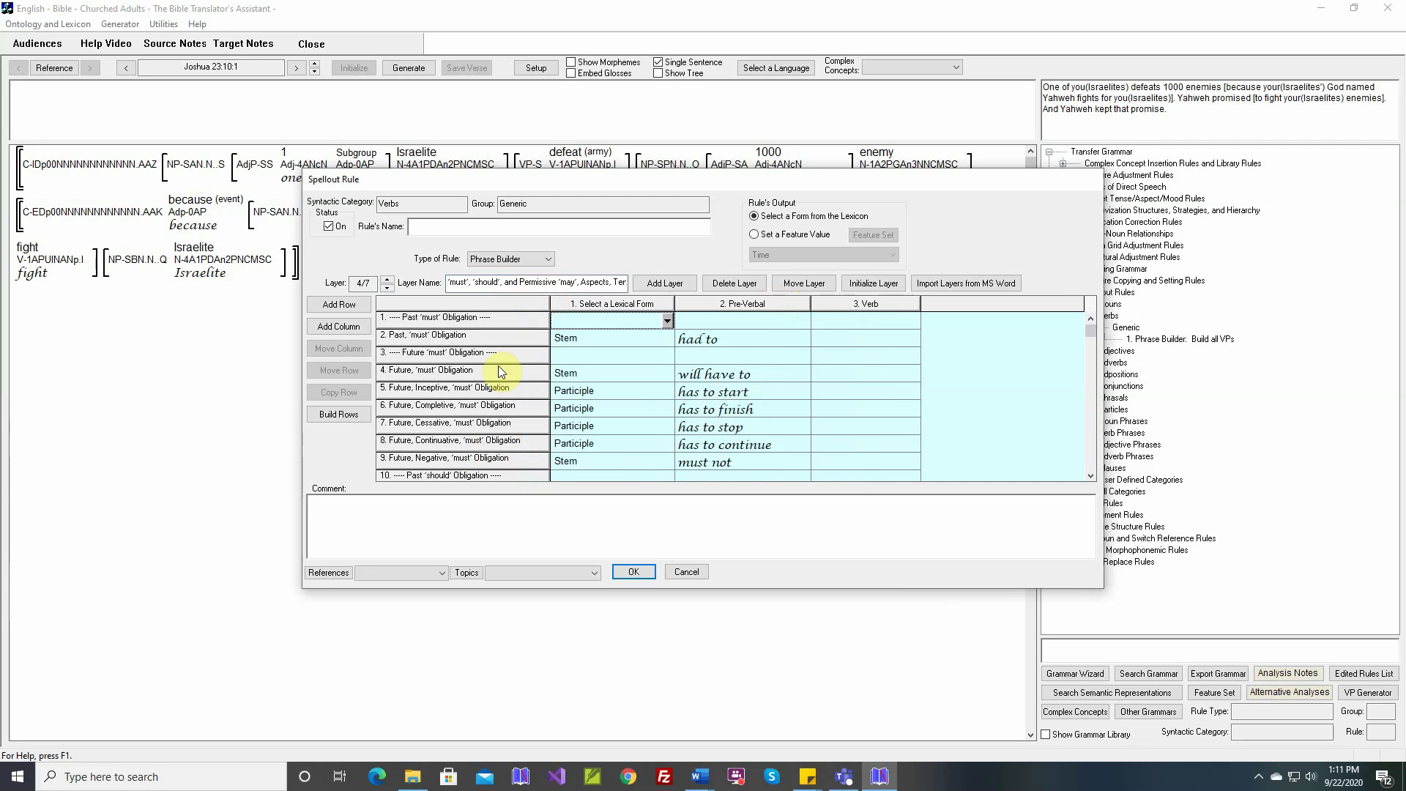
pyautogui.doubleClick(483, 439)
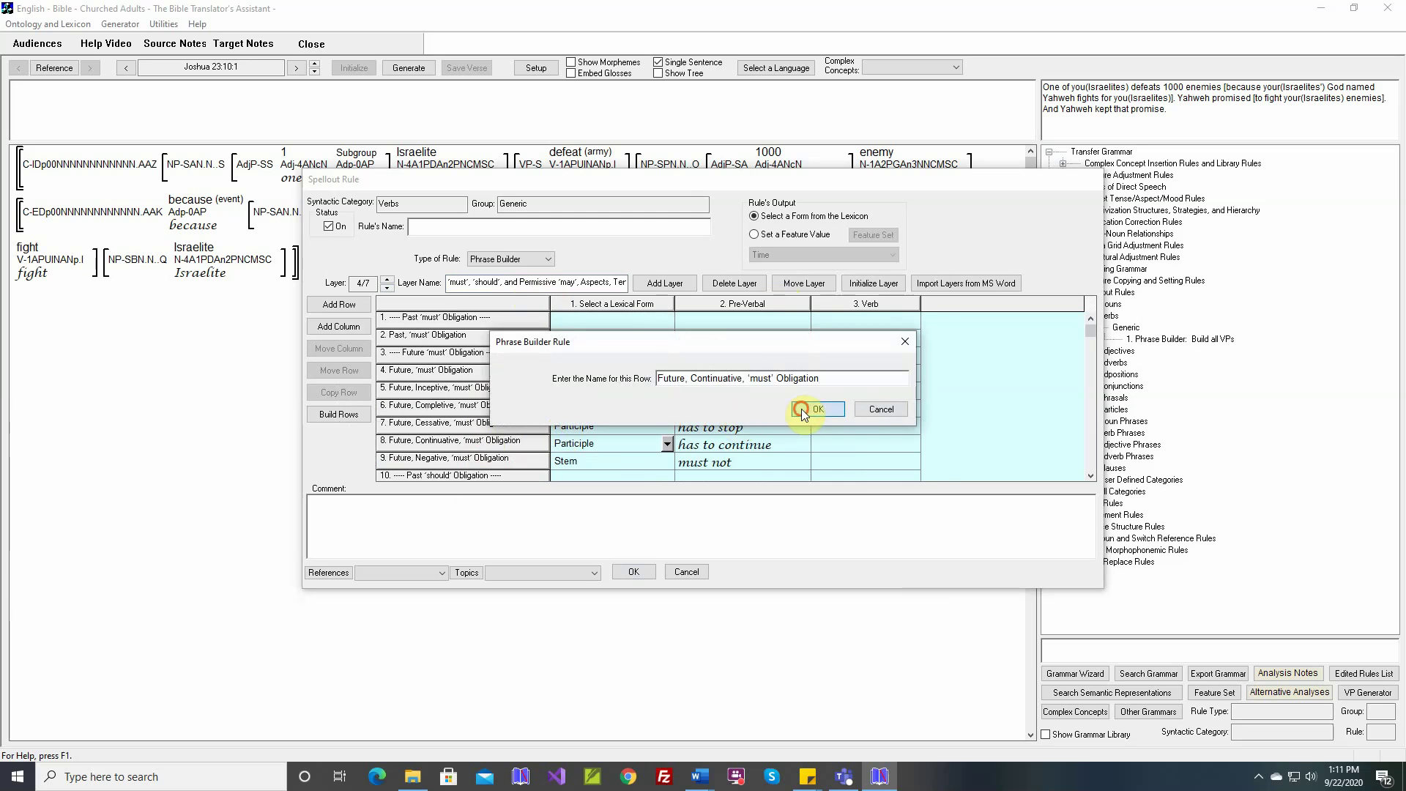
pyautogui.click(803, 410)
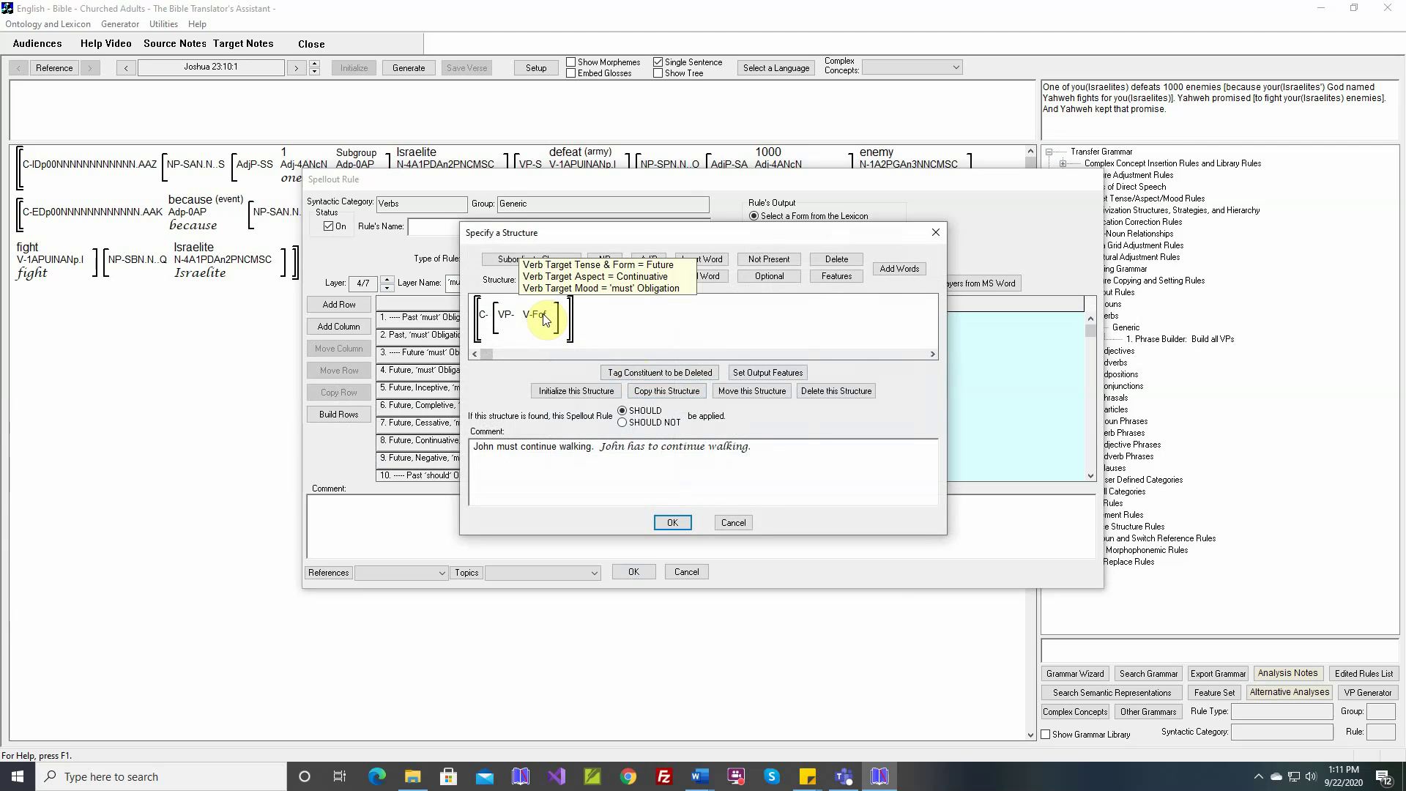
pyautogui.click(732, 523)
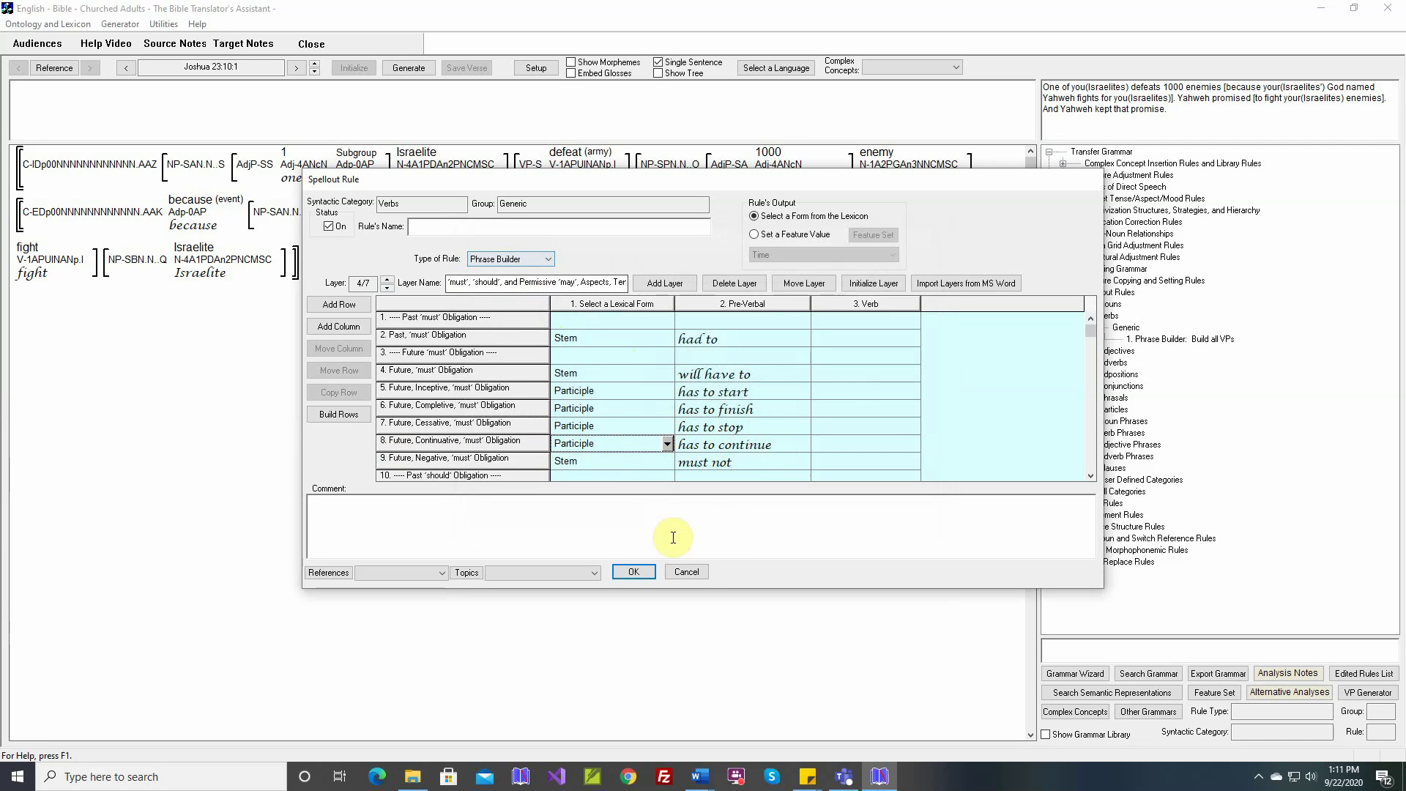
pyautogui.click(692, 573)
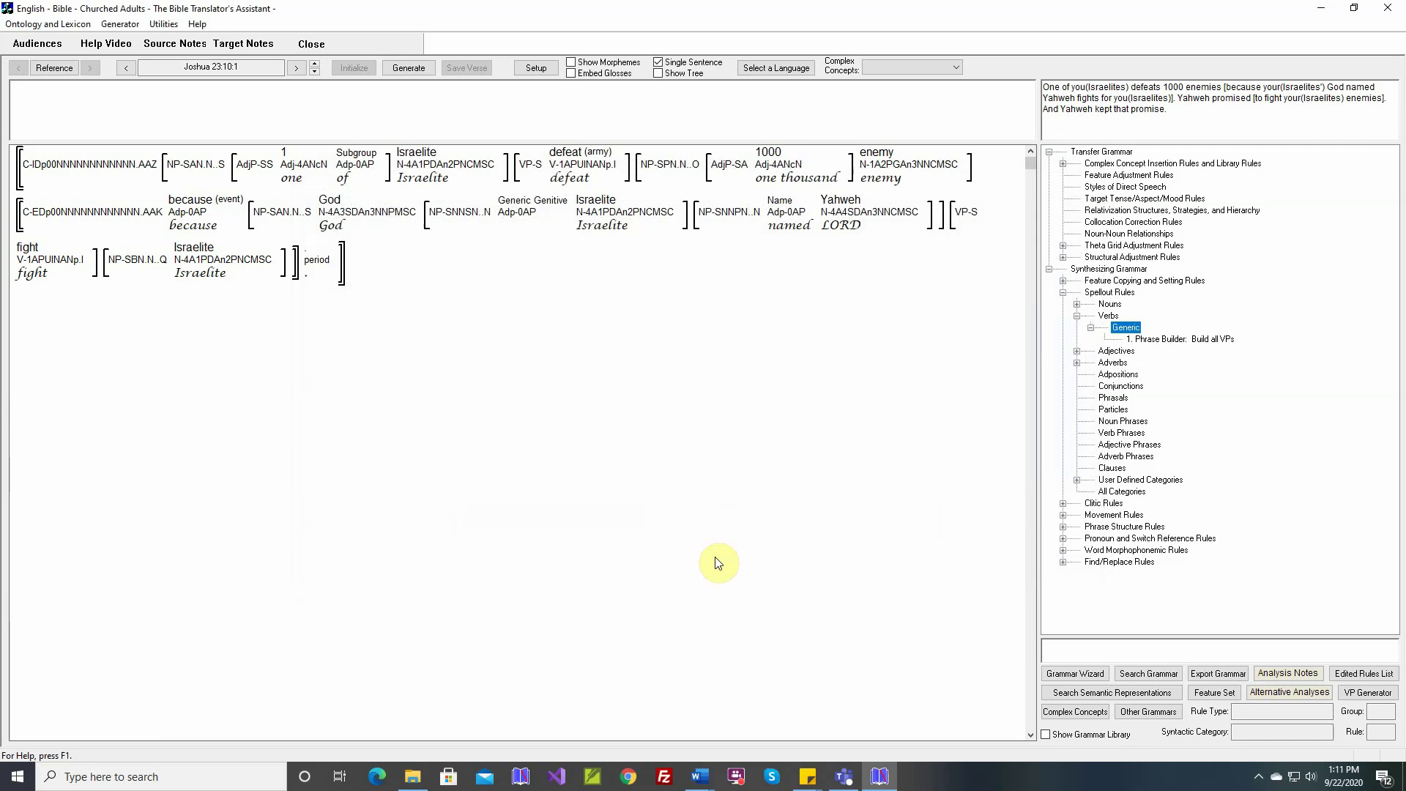
# View the existing Build all VPs rule, and expand the Nouns, Adjectives and Adverbs groups to show their Phrase Builder rules
pyautogui.doubleClick(1153, 342)
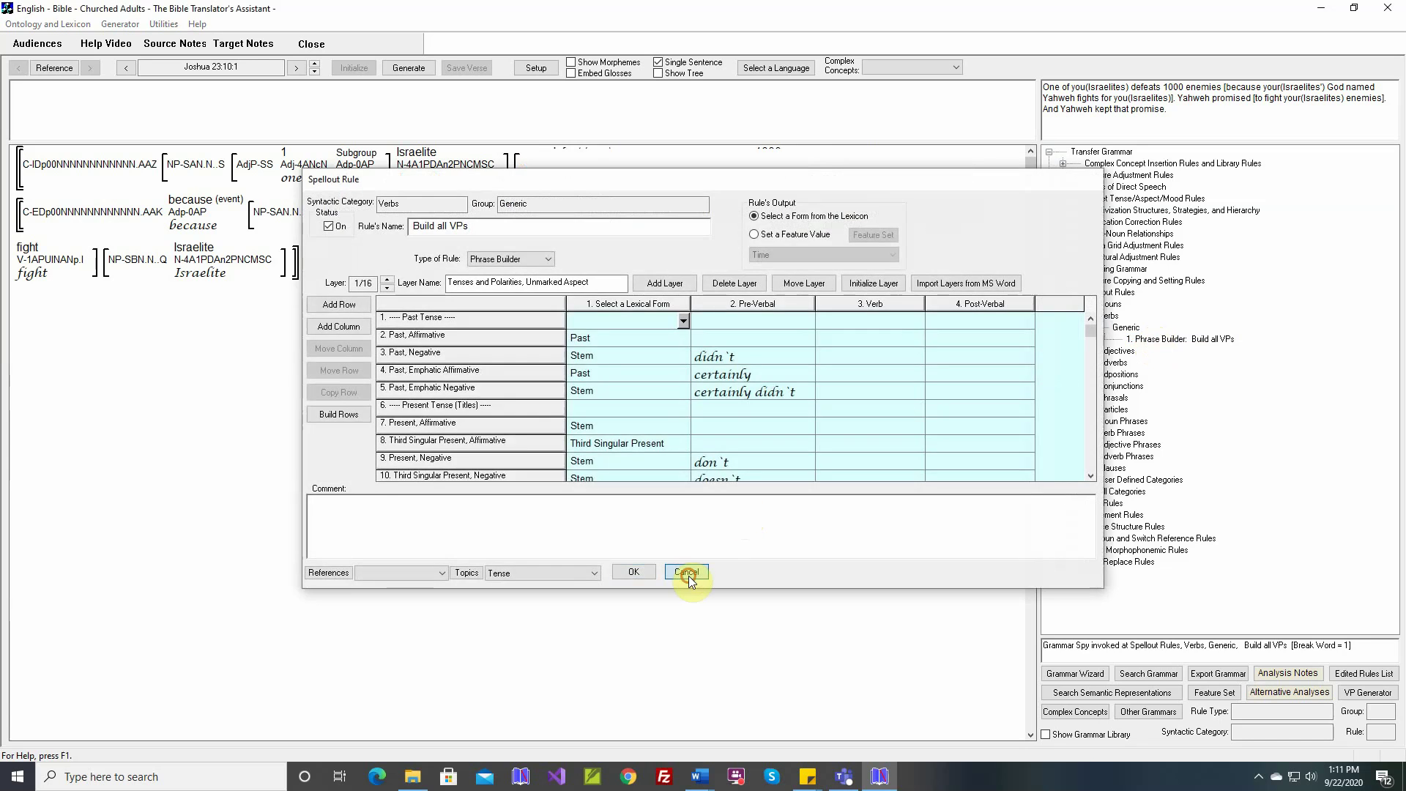
pyautogui.click(689, 575)
pyautogui.click(1080, 305)
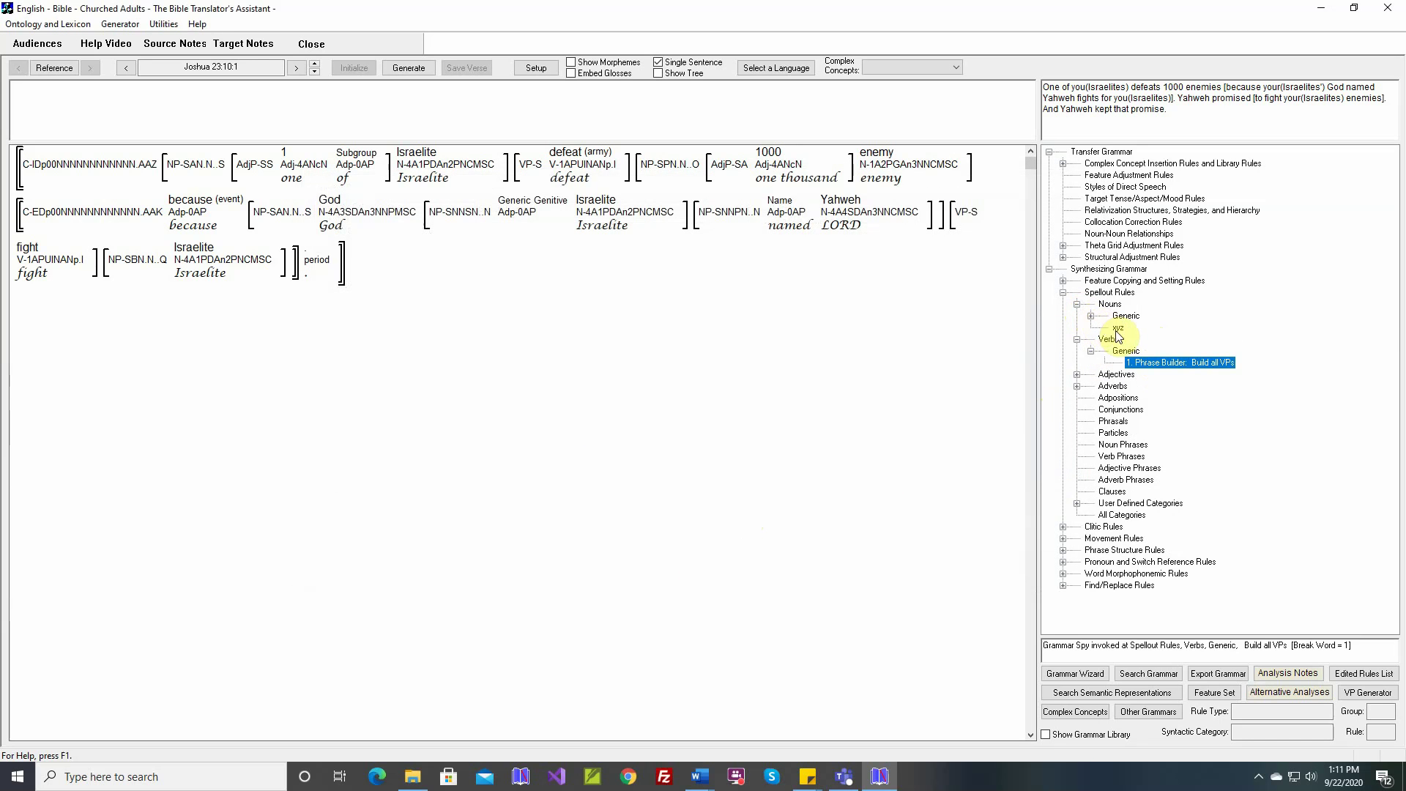
pyautogui.click(1093, 317)
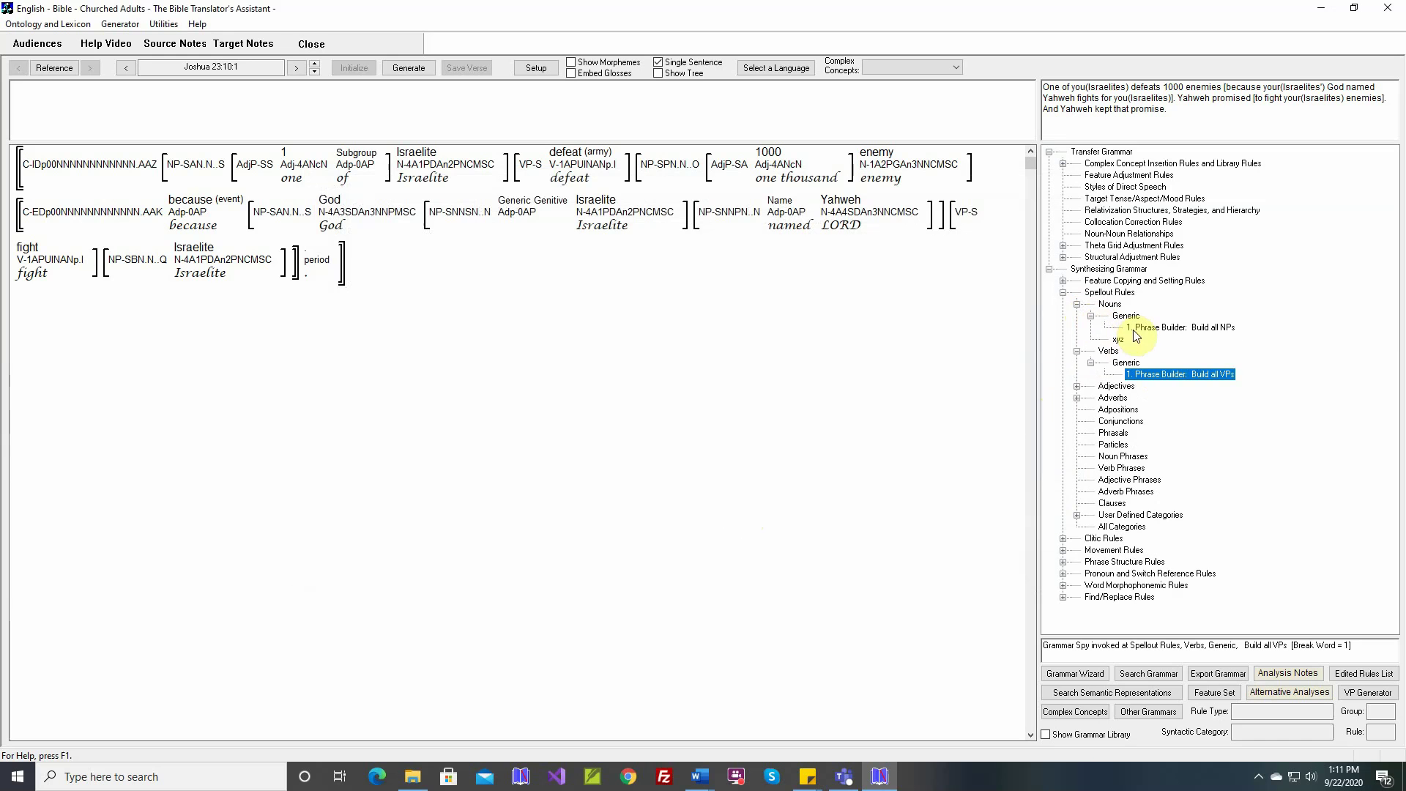
pyautogui.click(1077, 386)
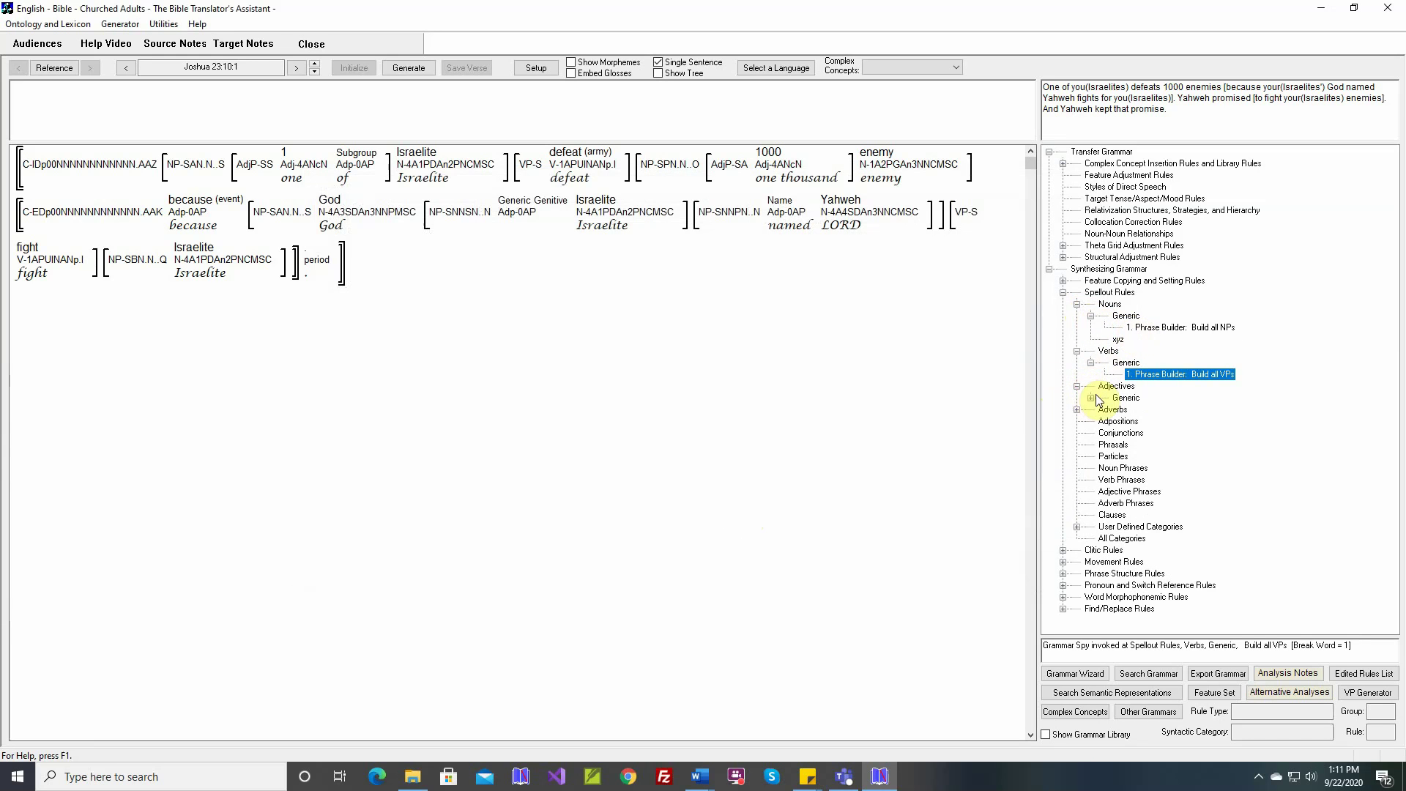
pyautogui.click(1091, 398)
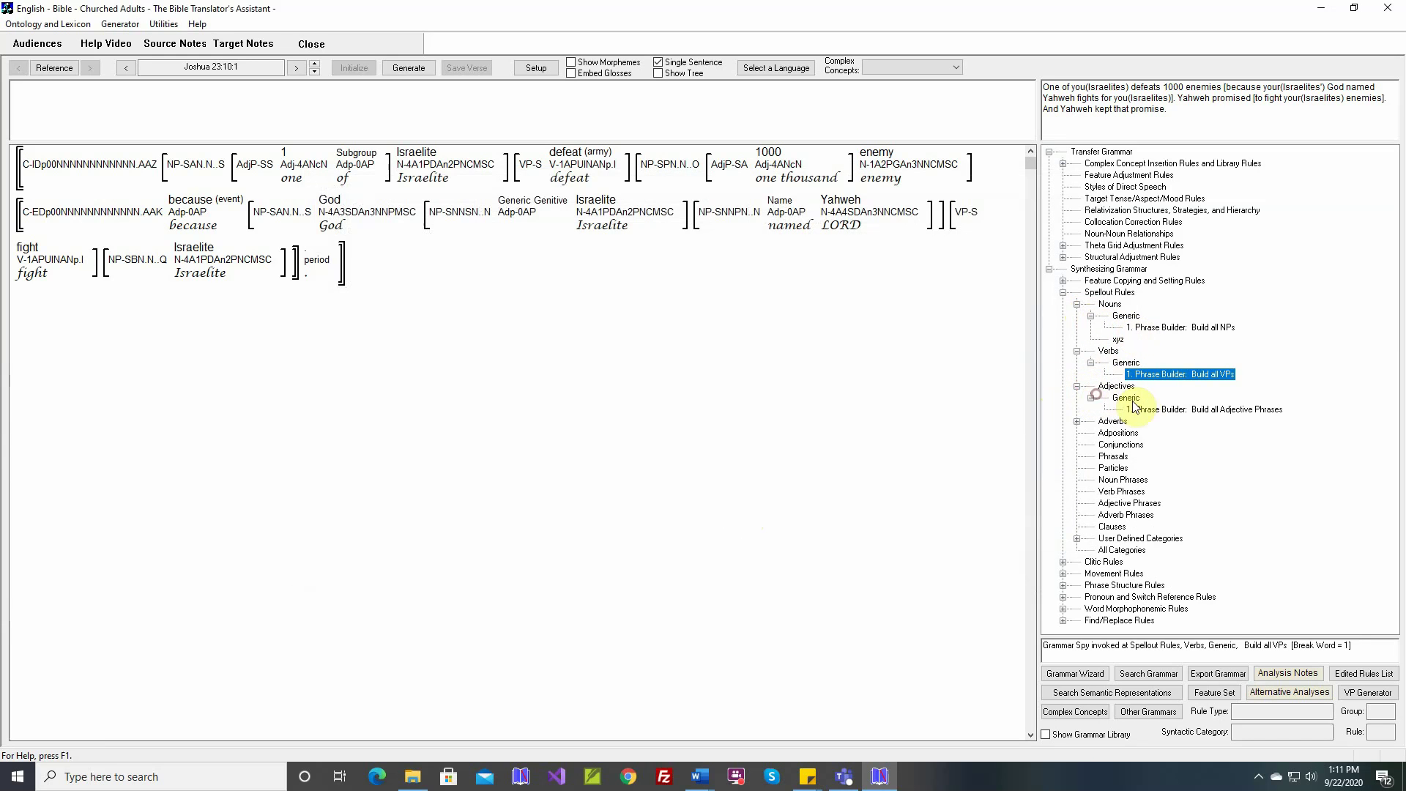
pyautogui.click(1077, 421)
pyautogui.click(1091, 433)
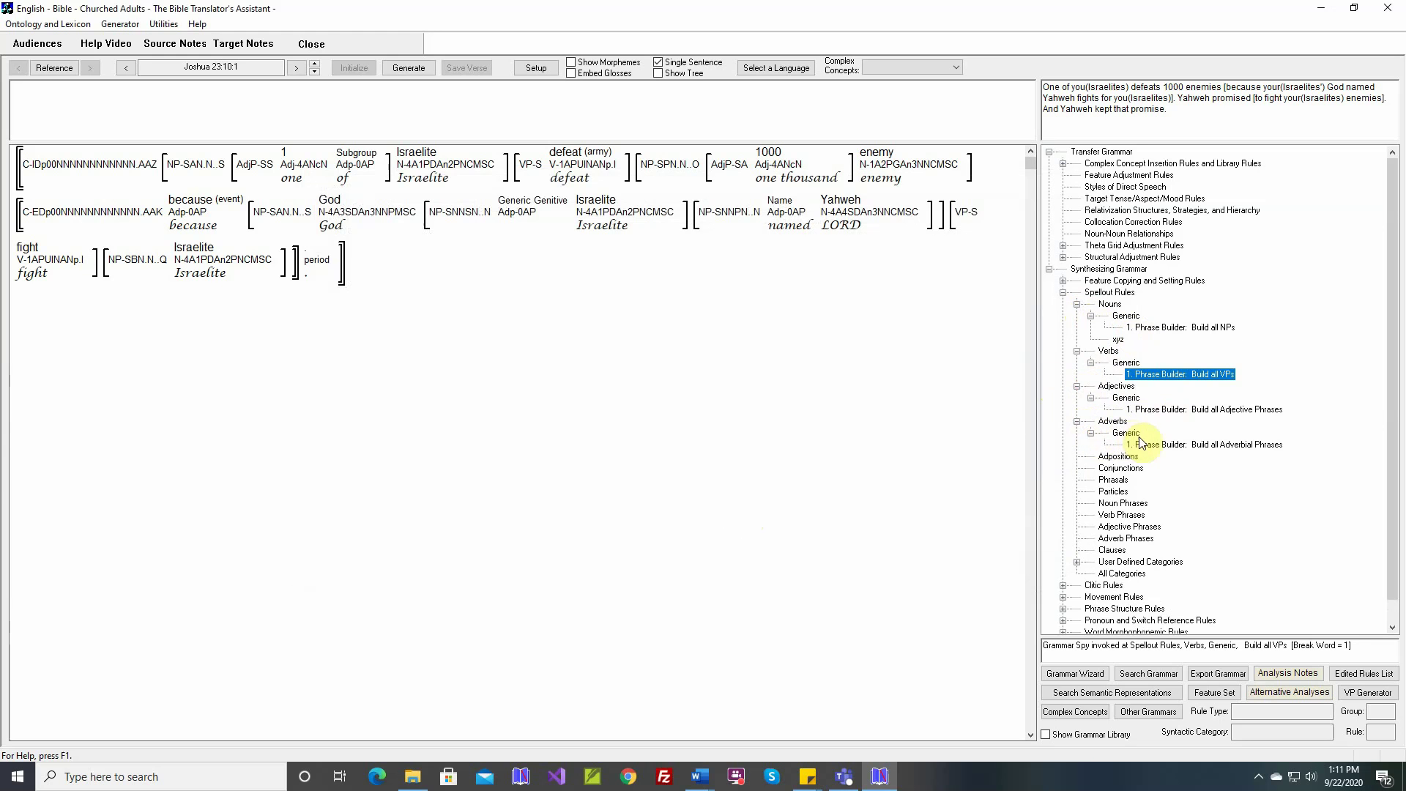
# Examine the Number and Participant Tracking layers of the nouns' Build all NPs rule without changing the rule
pyautogui.doubleClick(1150, 330)
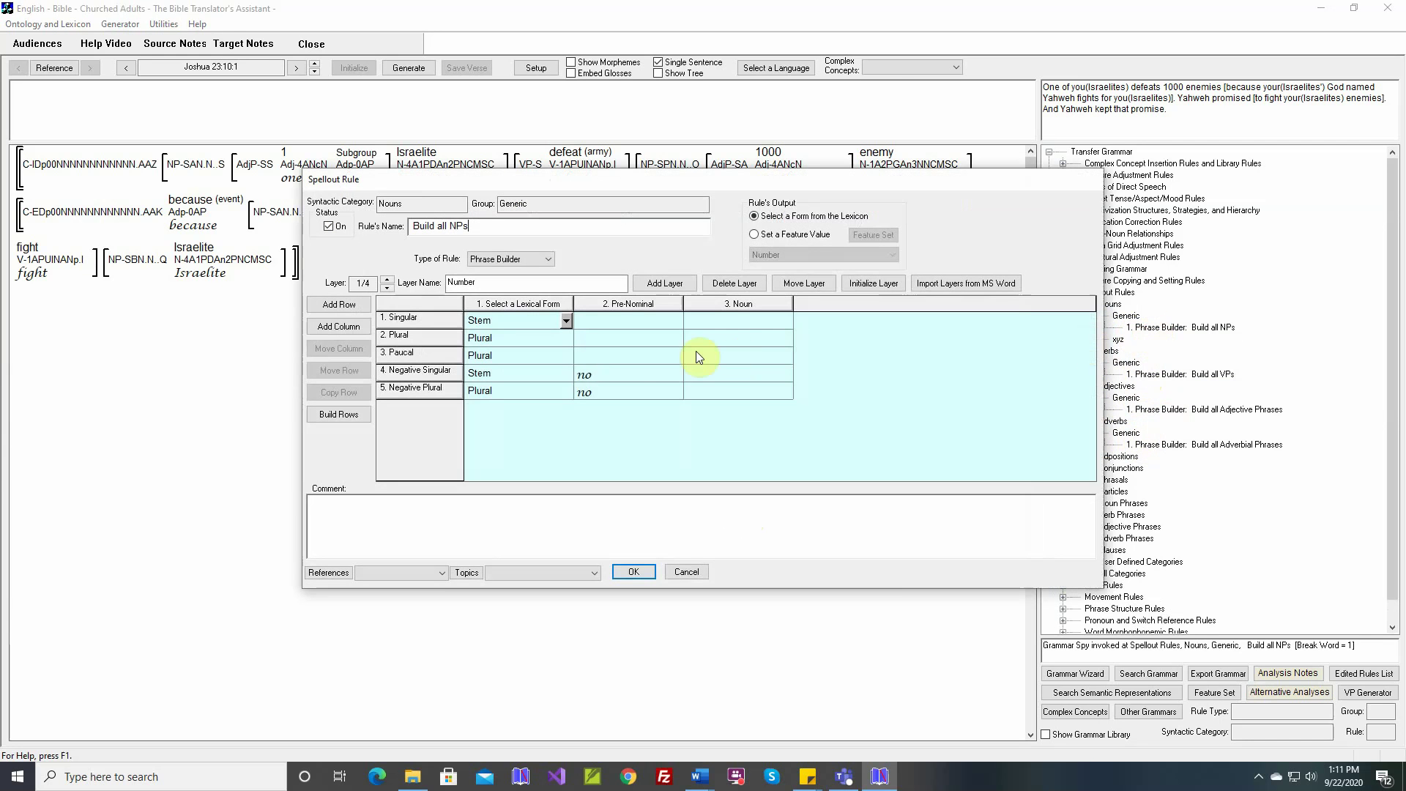
pyautogui.click(389, 281)
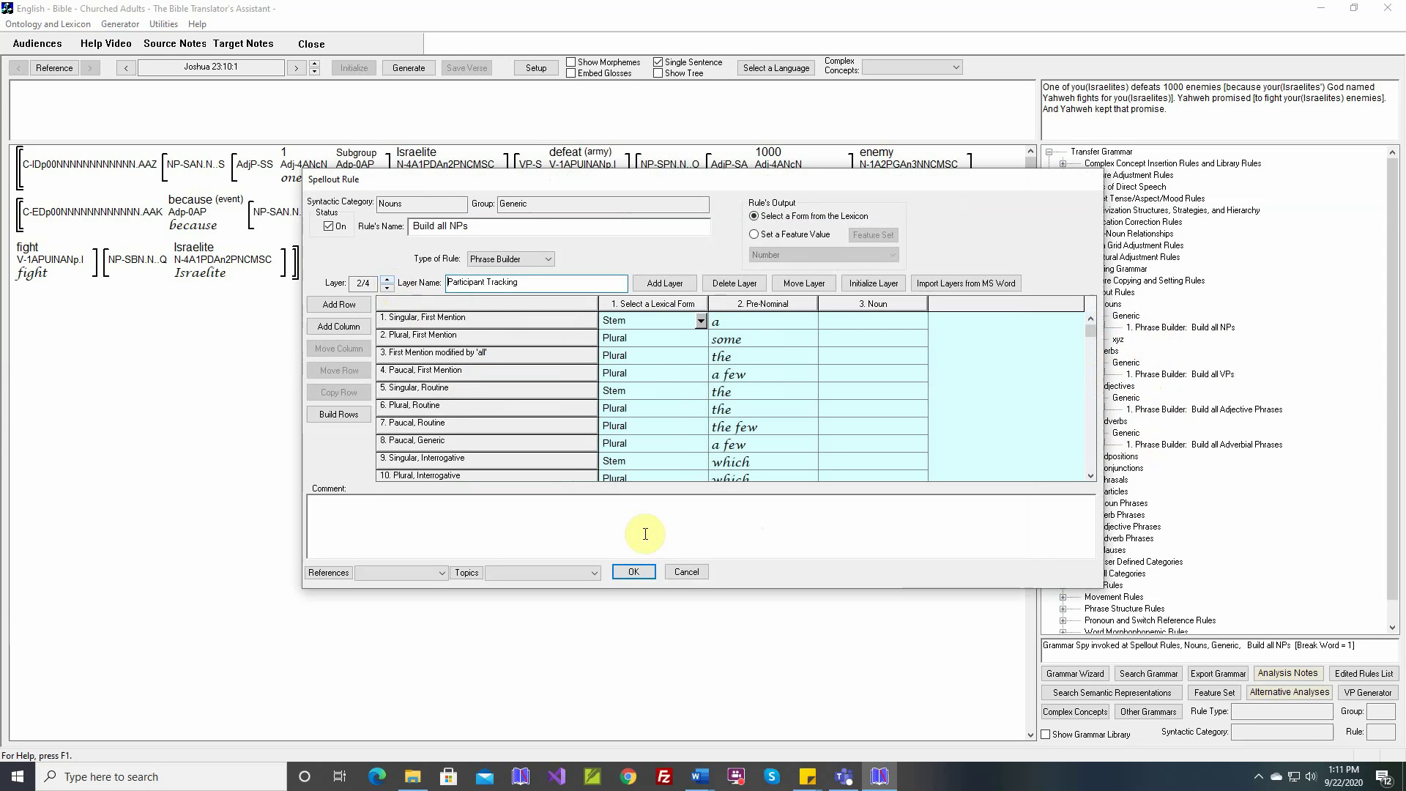
pyautogui.click(692, 573)
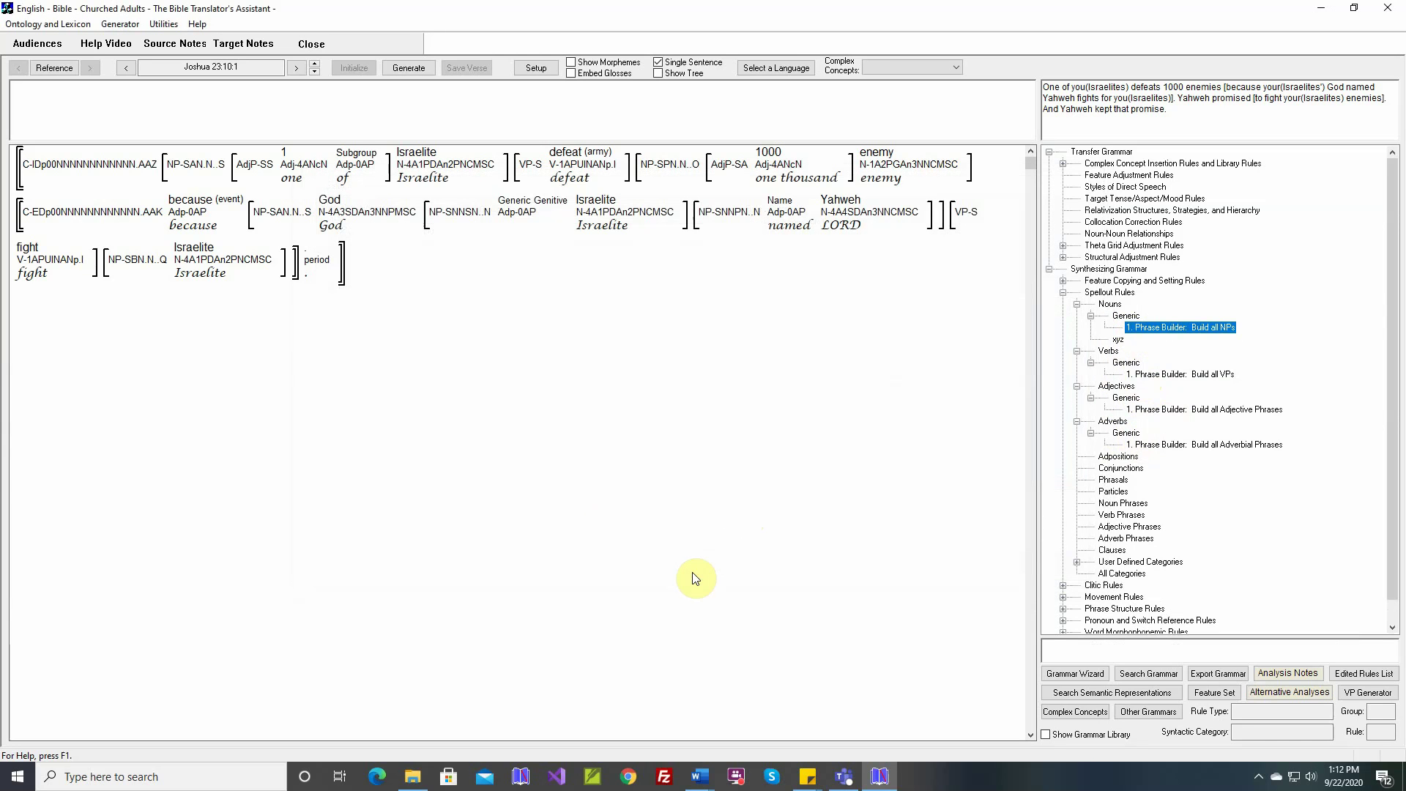
# Start a new Simple spellout rule in the verbs' Generic group with Add Word as its type of modification
pyautogui.doubleClick(1126, 363)
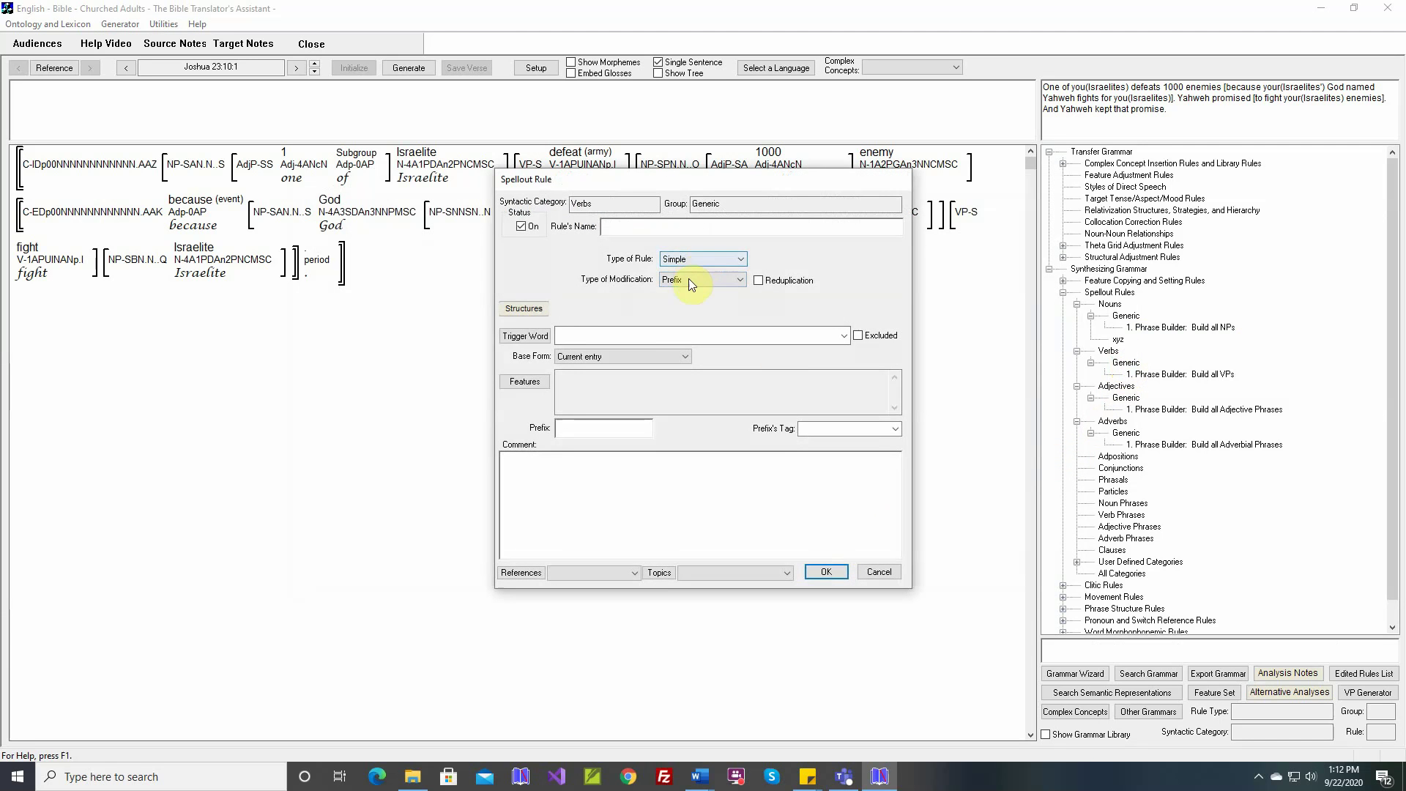
pyautogui.click(688, 280)
pyautogui.click(689, 335)
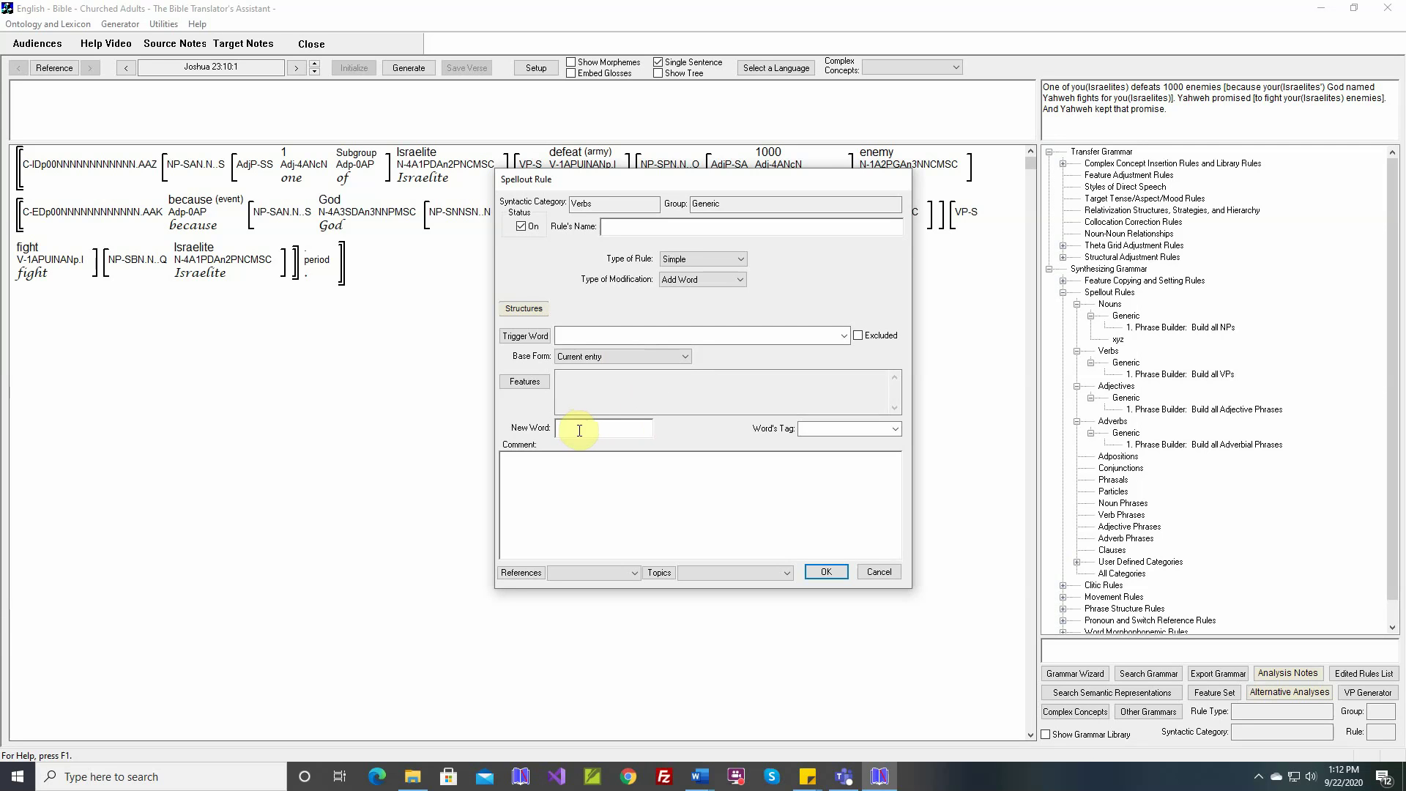
pyautogui.click(703, 275)
pyautogui.click(703, 275)
# Change the new verb rule's type to Phrase Builder to view its empty layer grid, and discard the rule
pyautogui.click(701, 260)
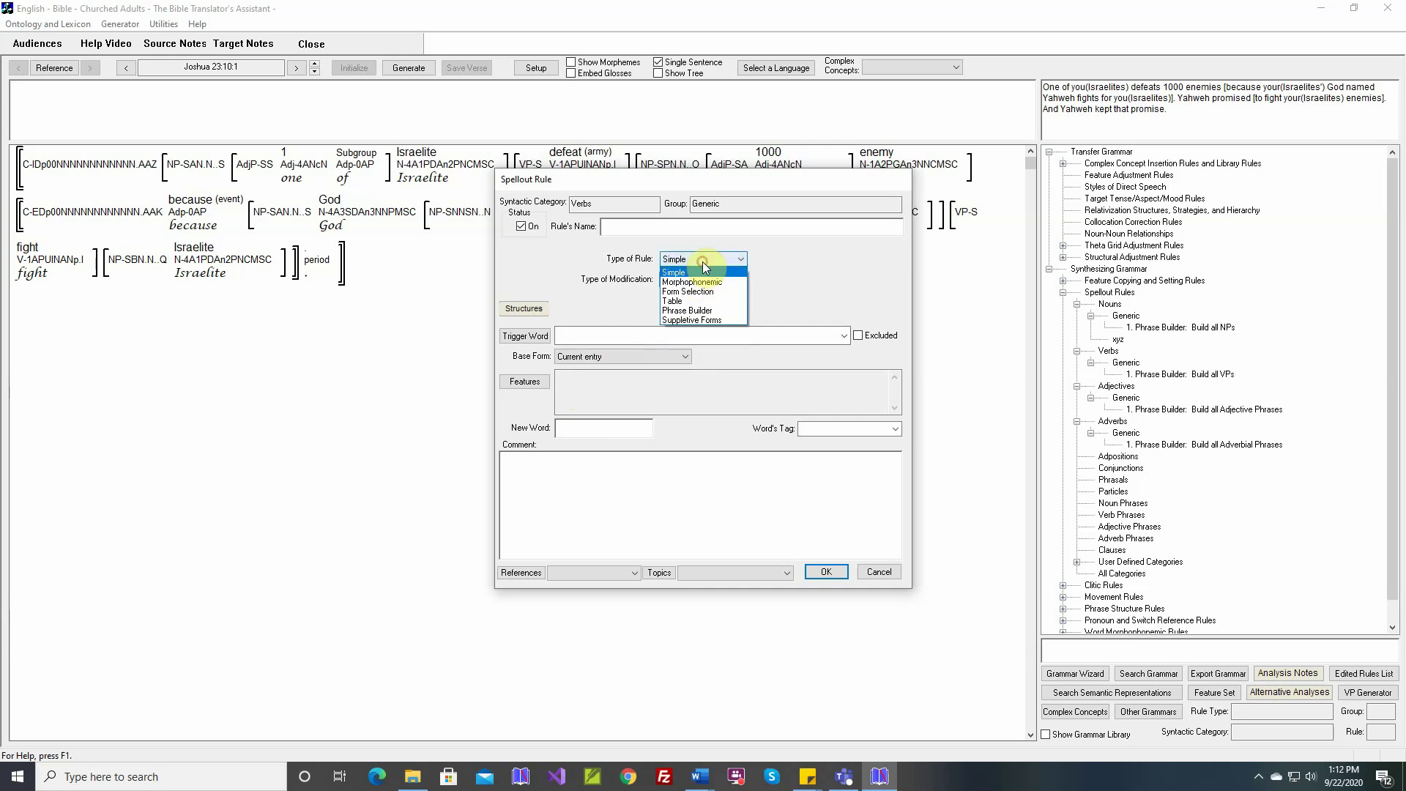
pyautogui.click(688, 310)
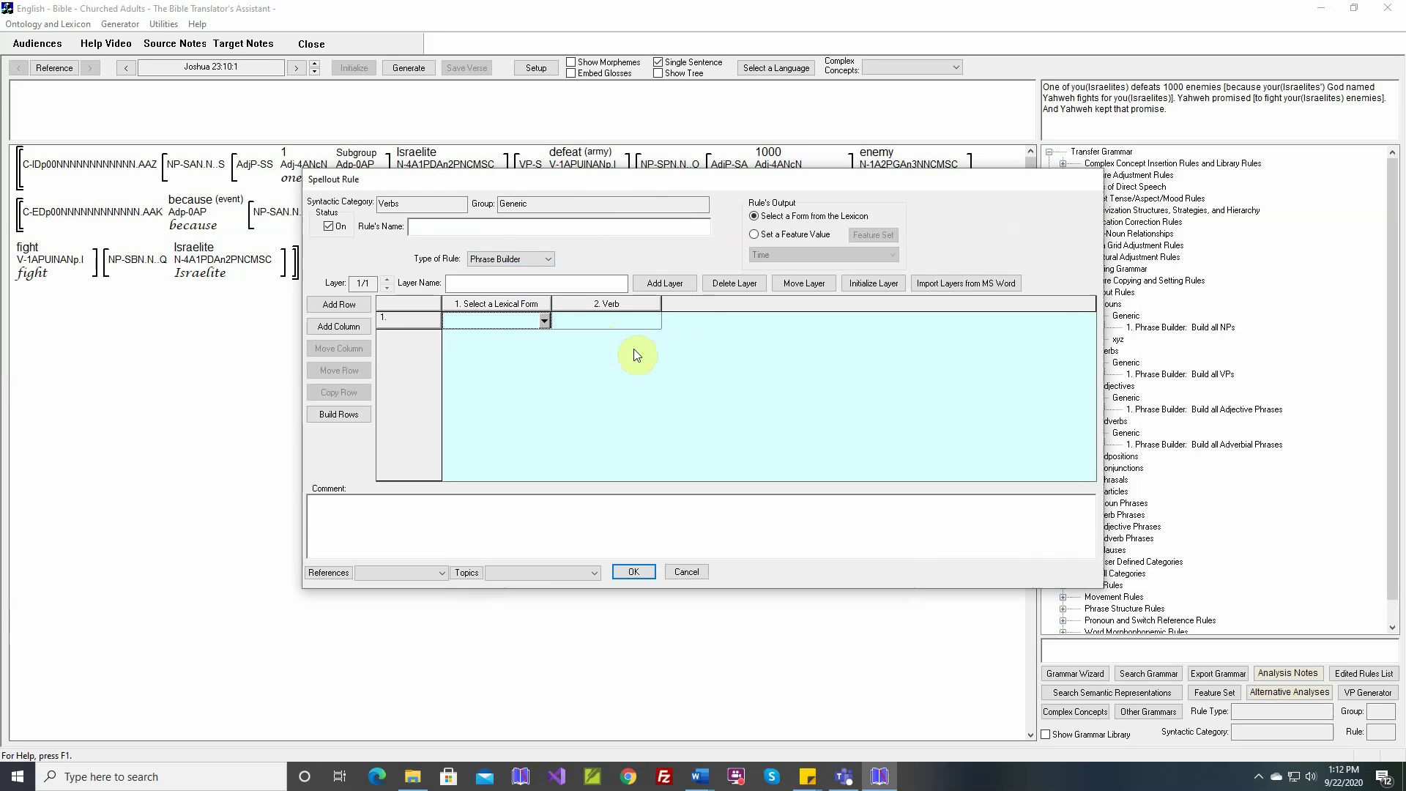
pyautogui.click(688, 572)
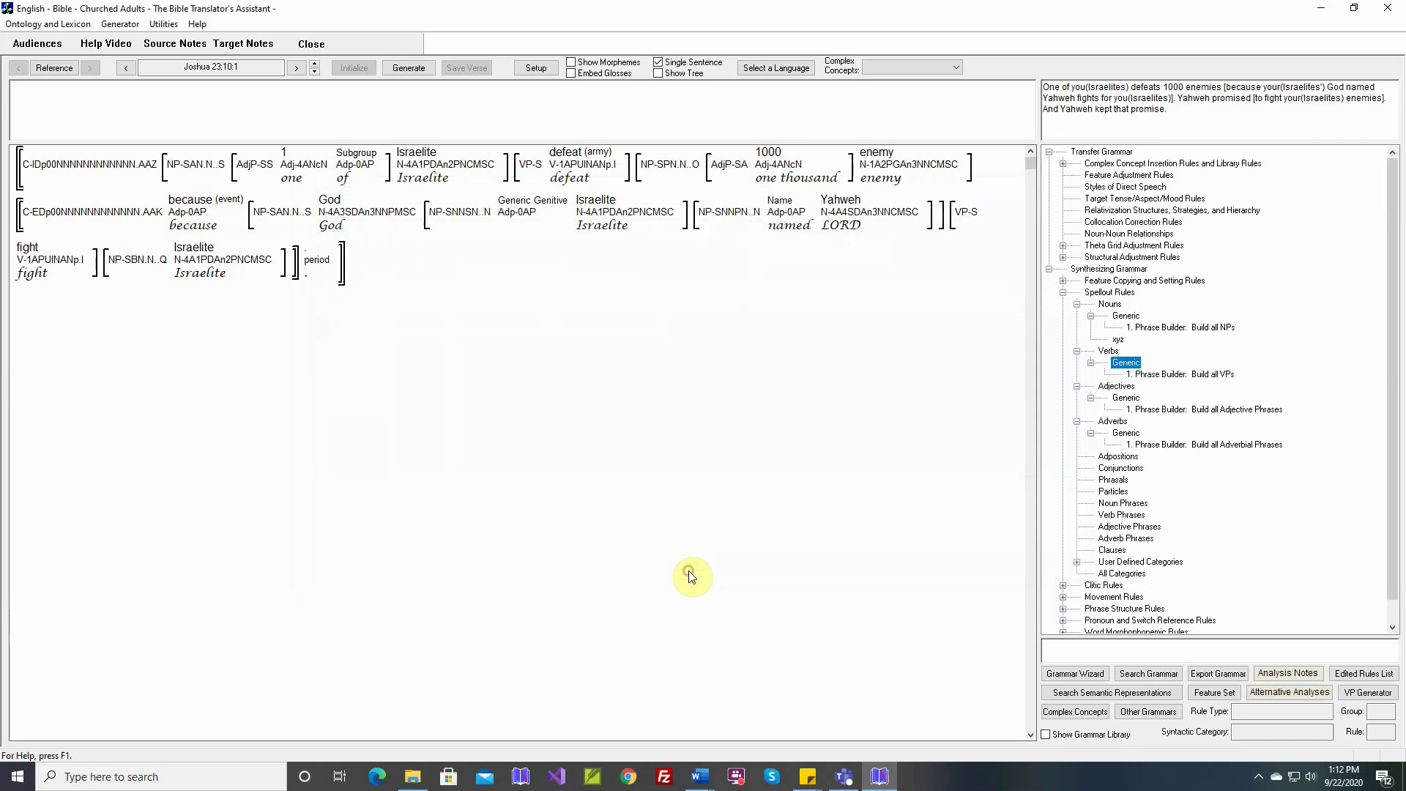
# Start a new spellout rule of type Table in the verbs' Generic group
pyautogui.doubleClick(1126, 364)
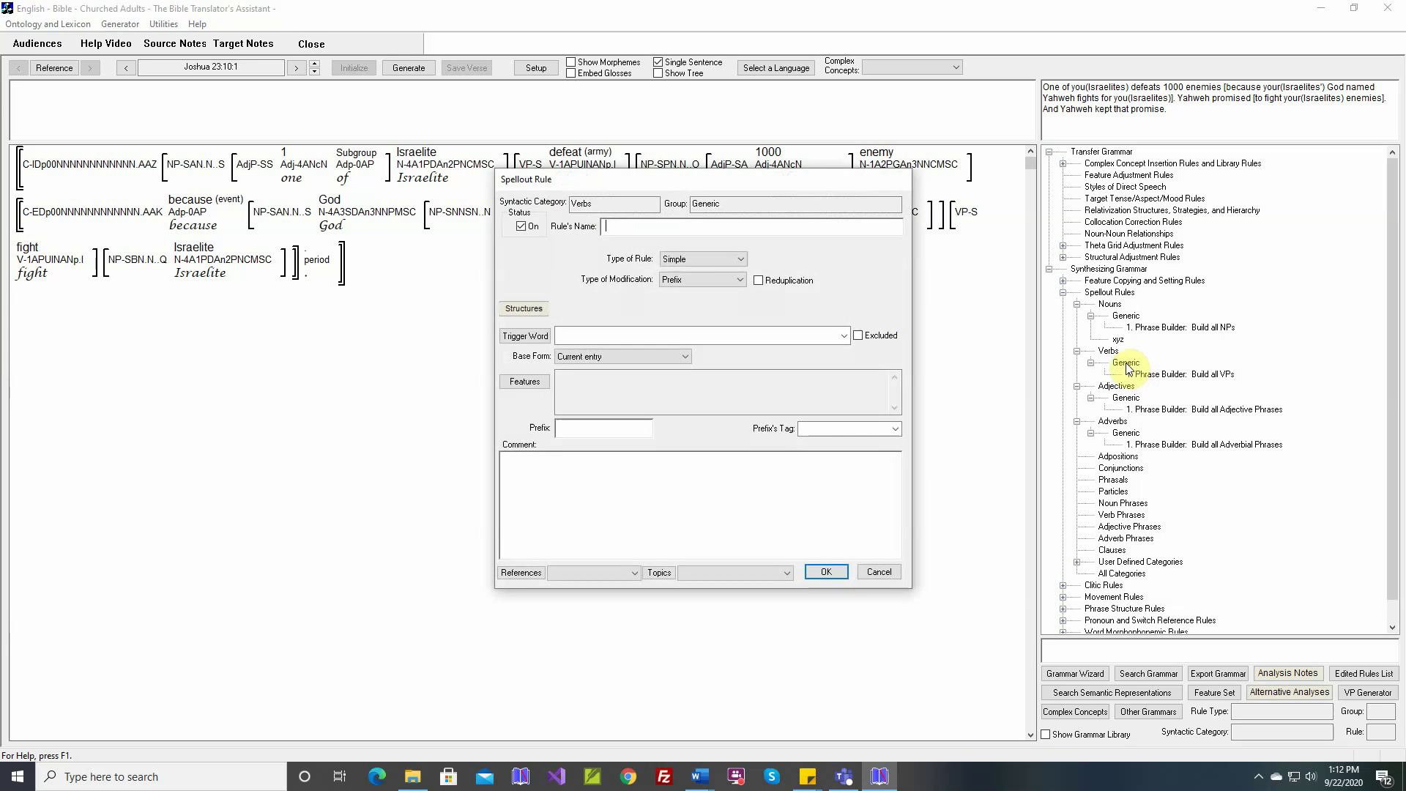
pyautogui.click(704, 259)
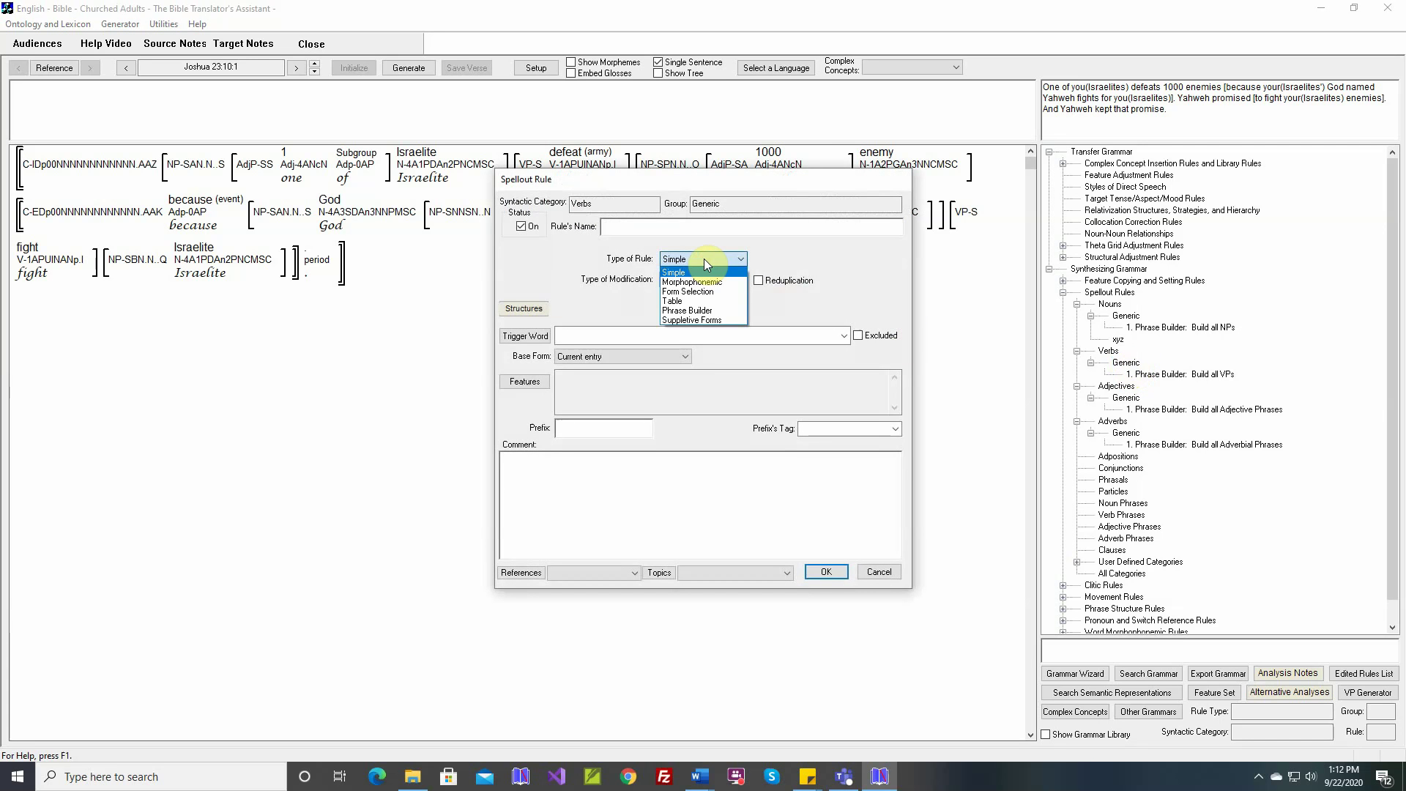
pyautogui.click(696, 301)
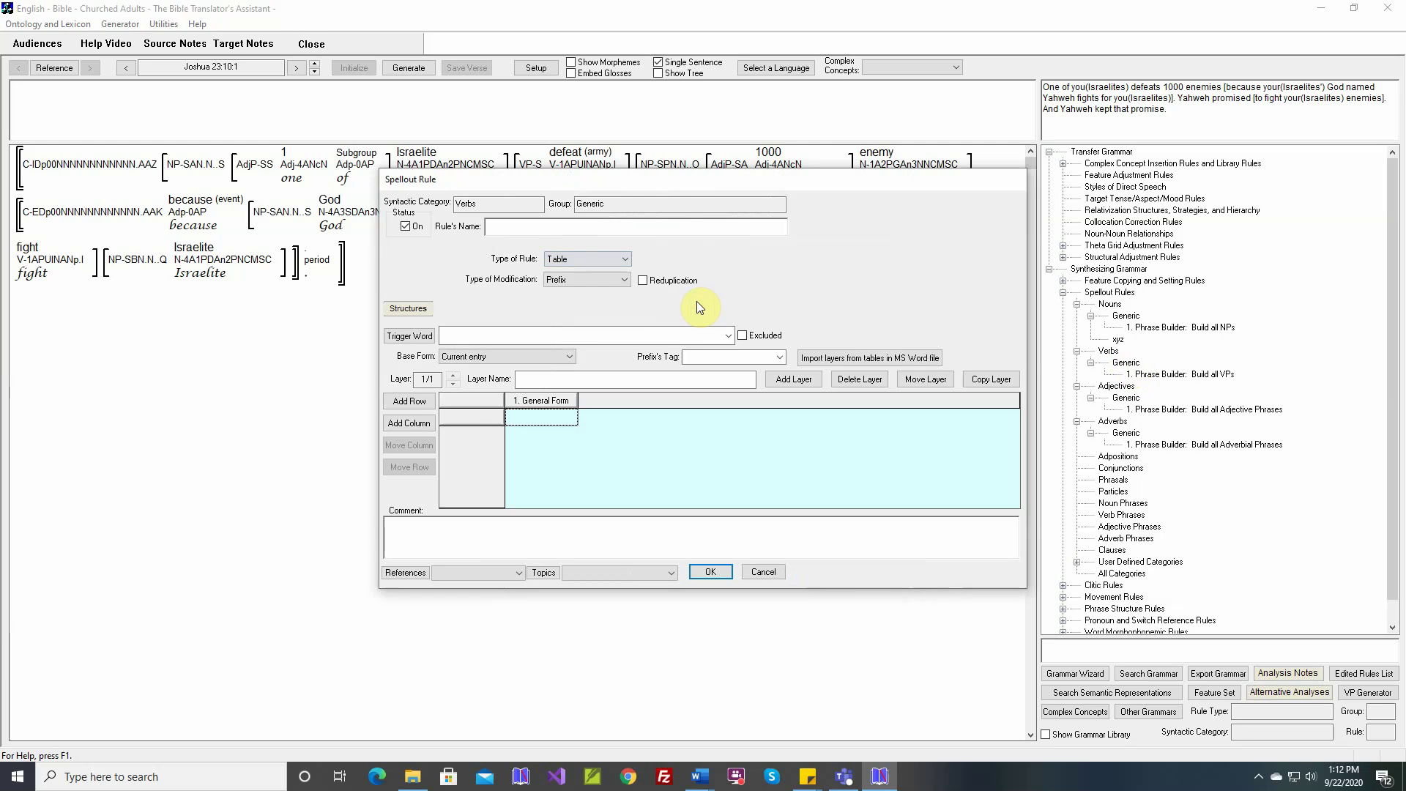